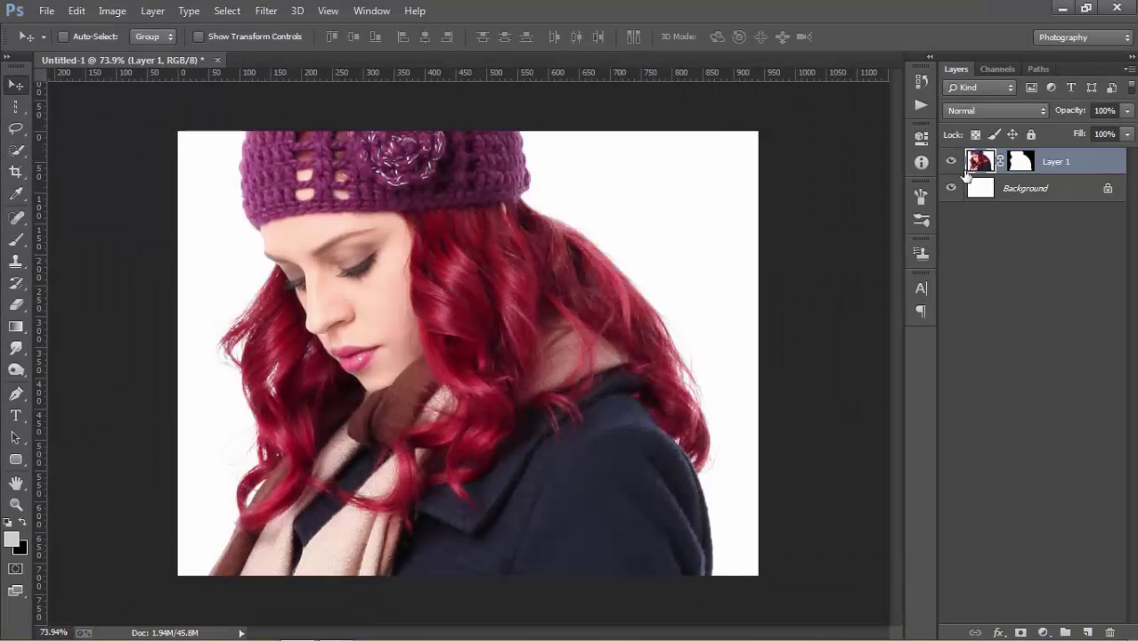
Scale the woman's photo on Layer 1 down to about 32% so her whole figure fits
left_click(665, 210)
key("ctrl+t")
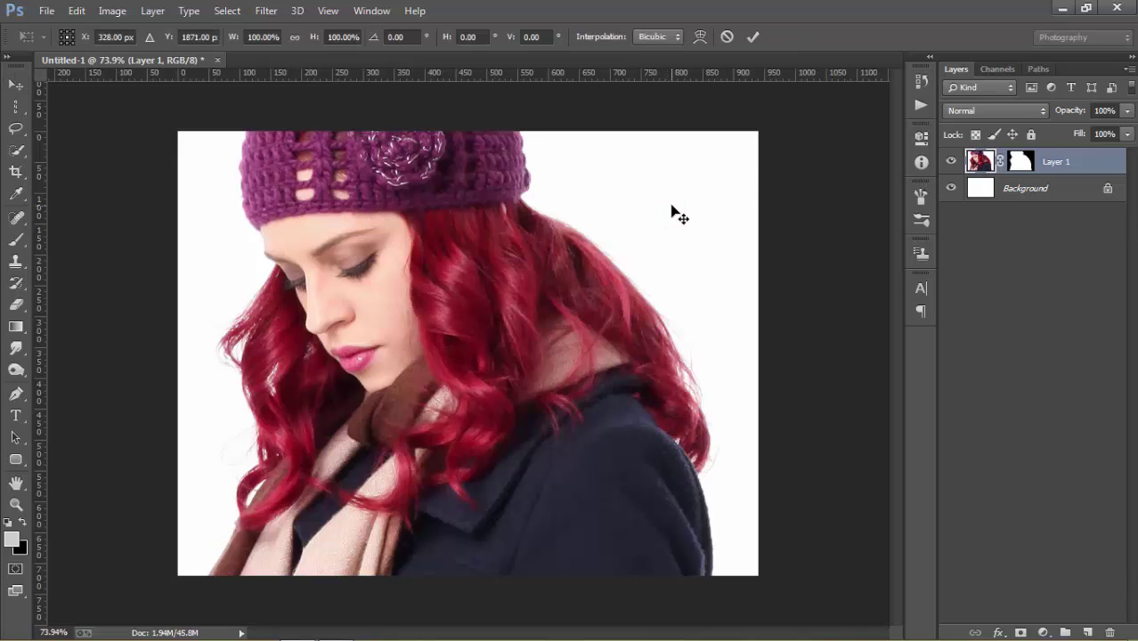
key("ctrl+0")
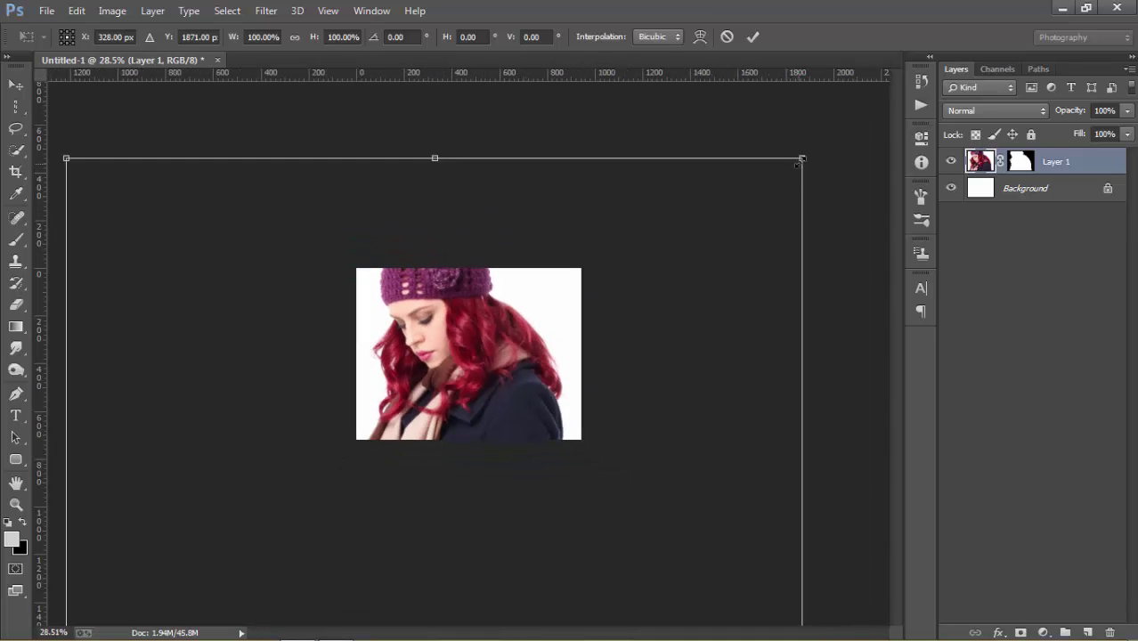
left_click_drag(793, 173, 623, 396)
mouse_move(598, 438)
left_mouse_down()
mouse_move(651, 218)
mouse_move(594, 344)
mouse_move(592, 275)
left_mouse_up()
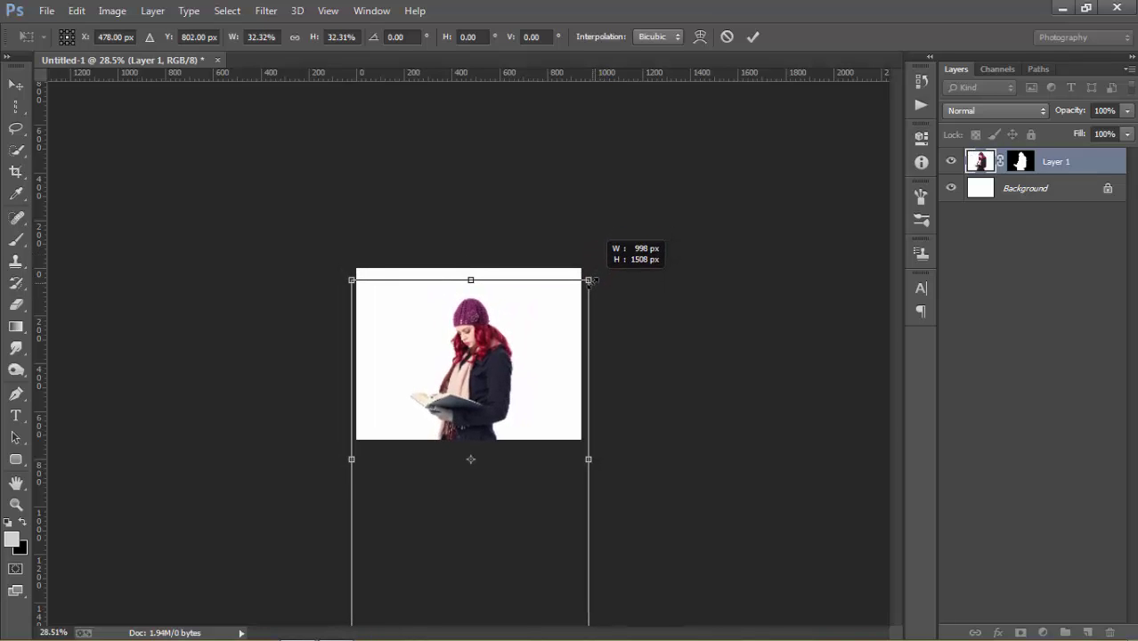
left_click_drag(592, 275, 587, 281)
left_click(753, 36)
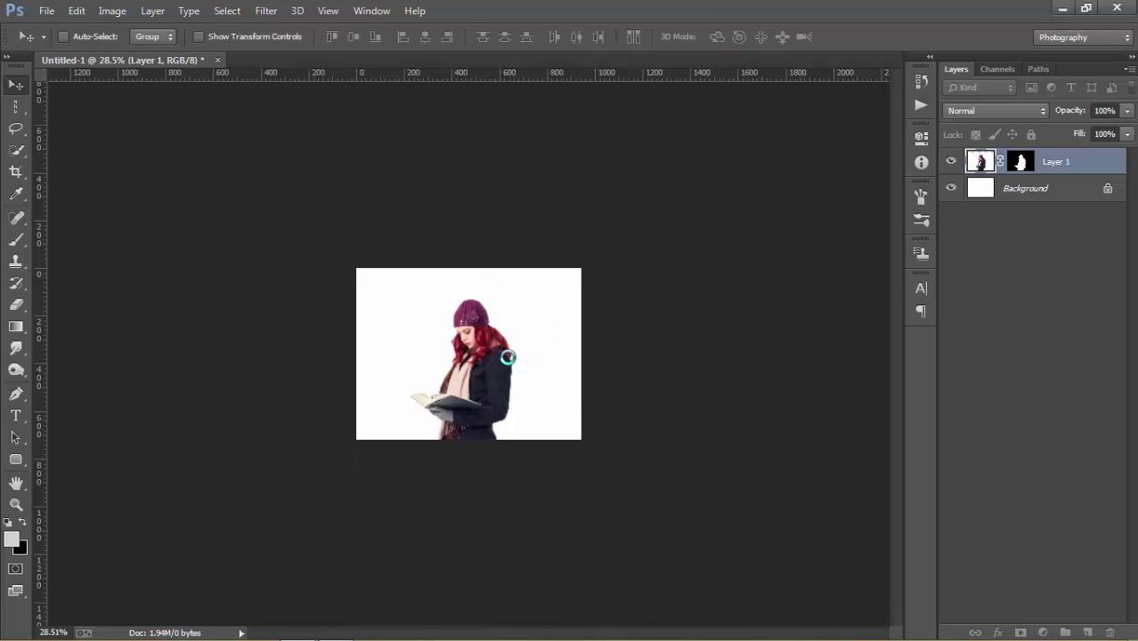
Nudge the scaled woman slightly up and left on the canvas
mouse_move(513, 364)
left_mouse_down()
mouse_move(502, 354)
mouse_move(518, 352)
left_mouse_up()
scroll(524, 351, "up", 1)
scroll(526, 352, "up", 2)
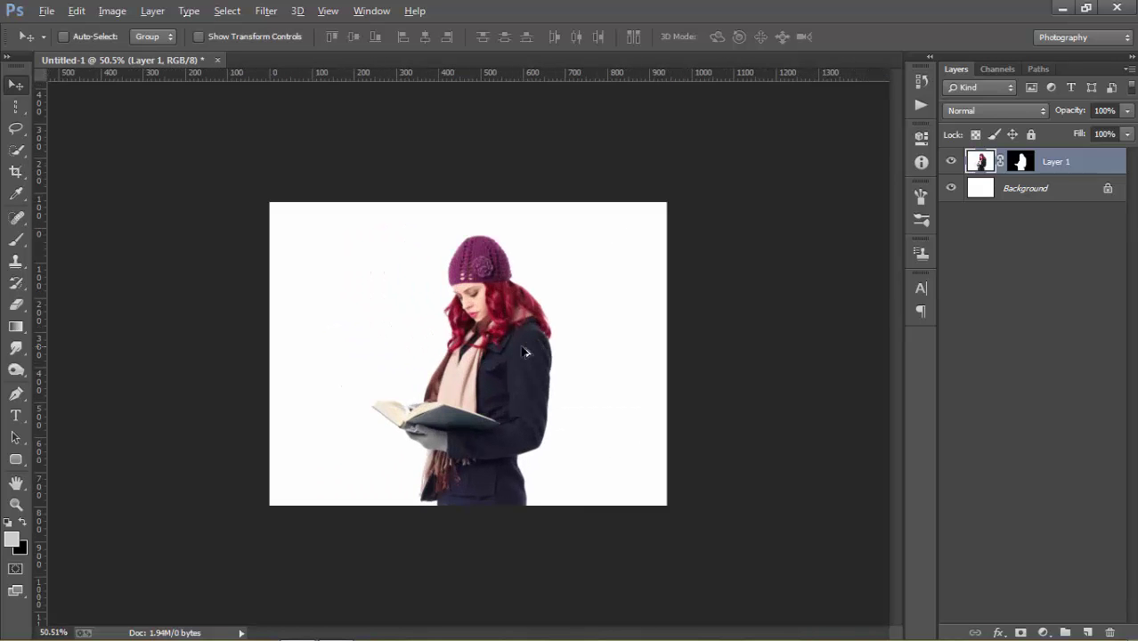
scroll(525, 352, "up", 1)
scroll(526, 351, "up", 1)
scroll(526, 352, "up", 1)
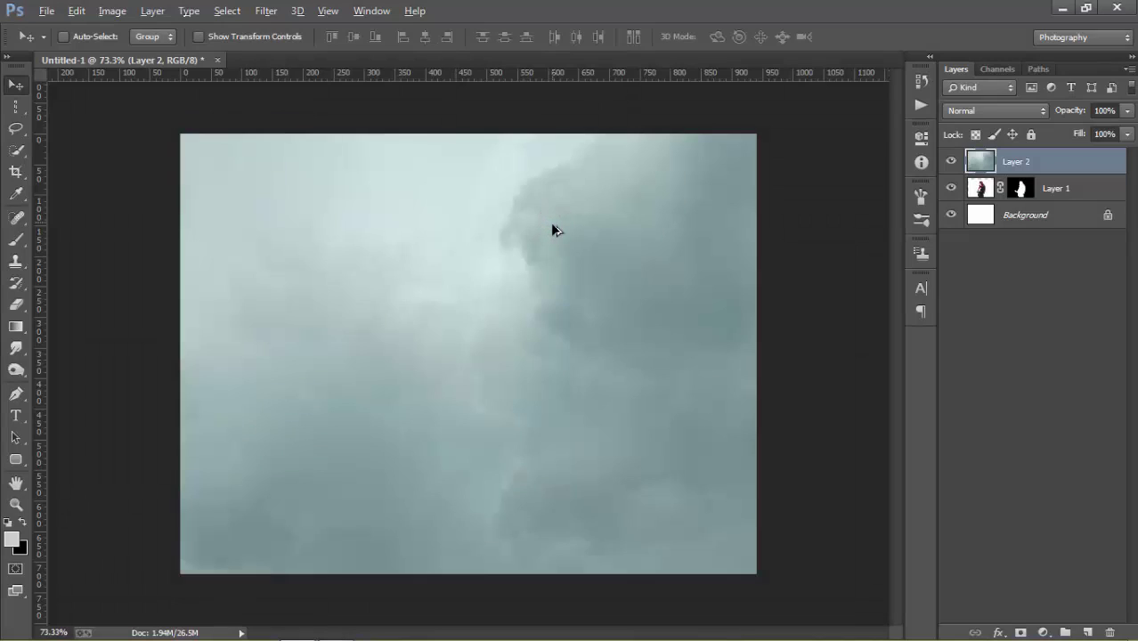
Shrink the Layer 2 clouds, stretch them to both canvas edges and move them up to fill the top
scroll(552, 230, "down", 3)
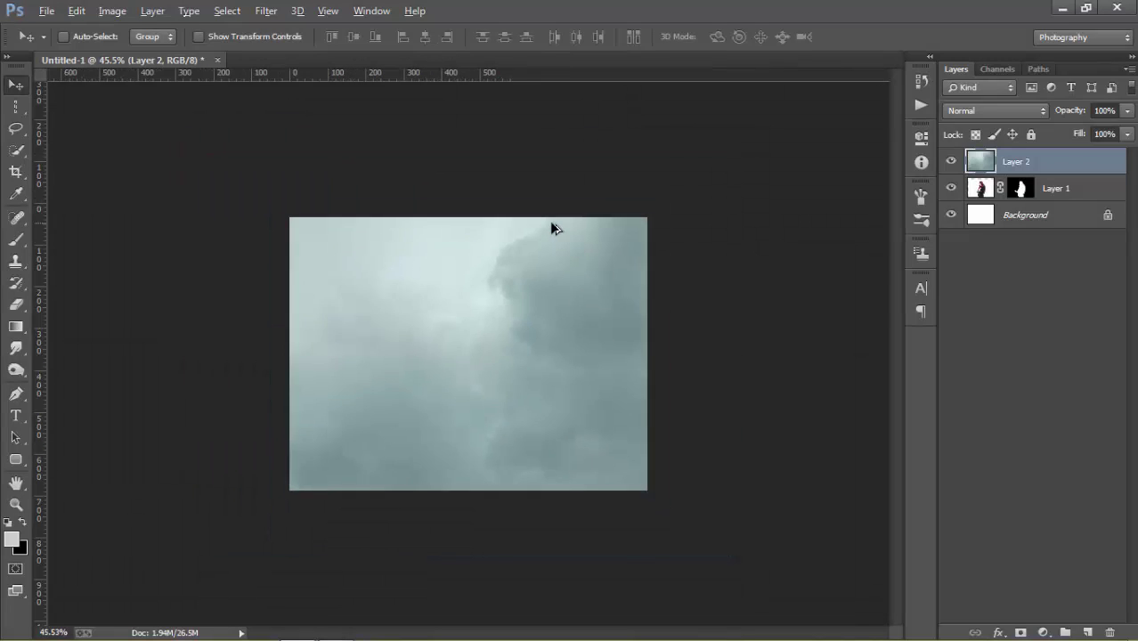
scroll(552, 229, "down", 3)
key("ctrl+t")
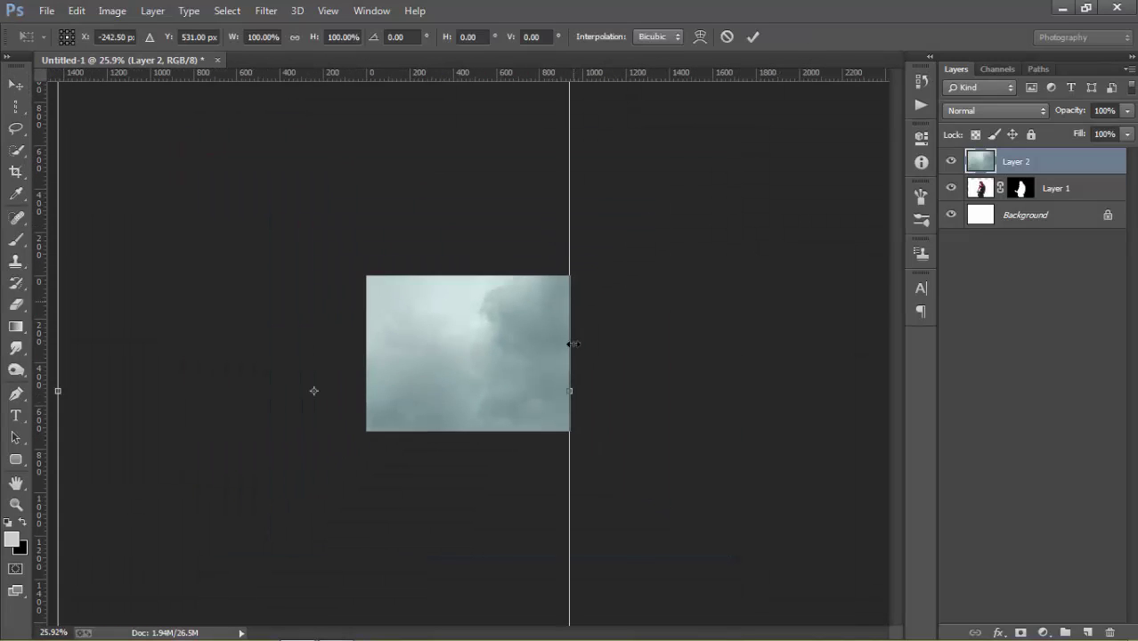
scroll(545, 379, "down", 1)
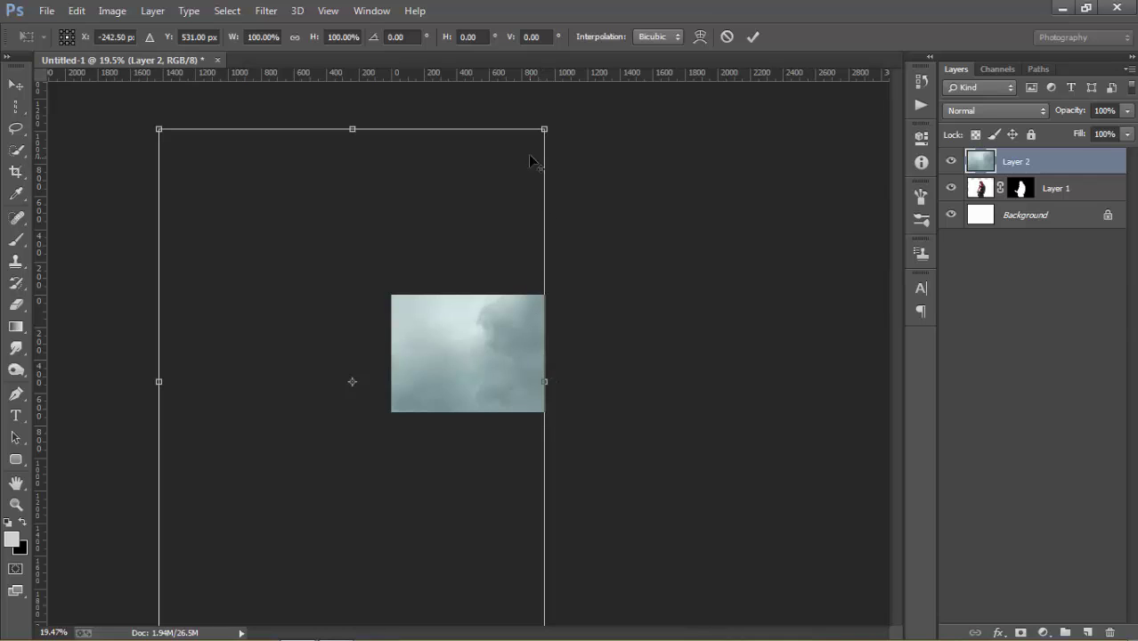
mouse_move(529, 168)
left_mouse_down()
mouse_move(462, 294)
mouse_move(421, 320)
mouse_move(521, 311)
left_mouse_up()
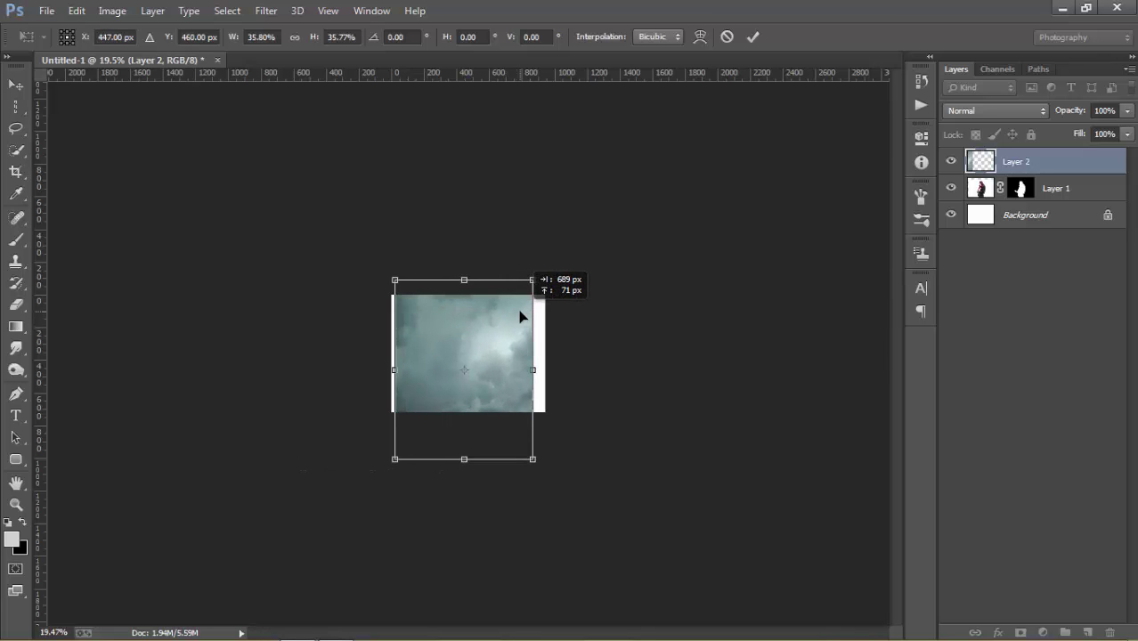
key("ctrl+plus")
key("ctrl+plus")
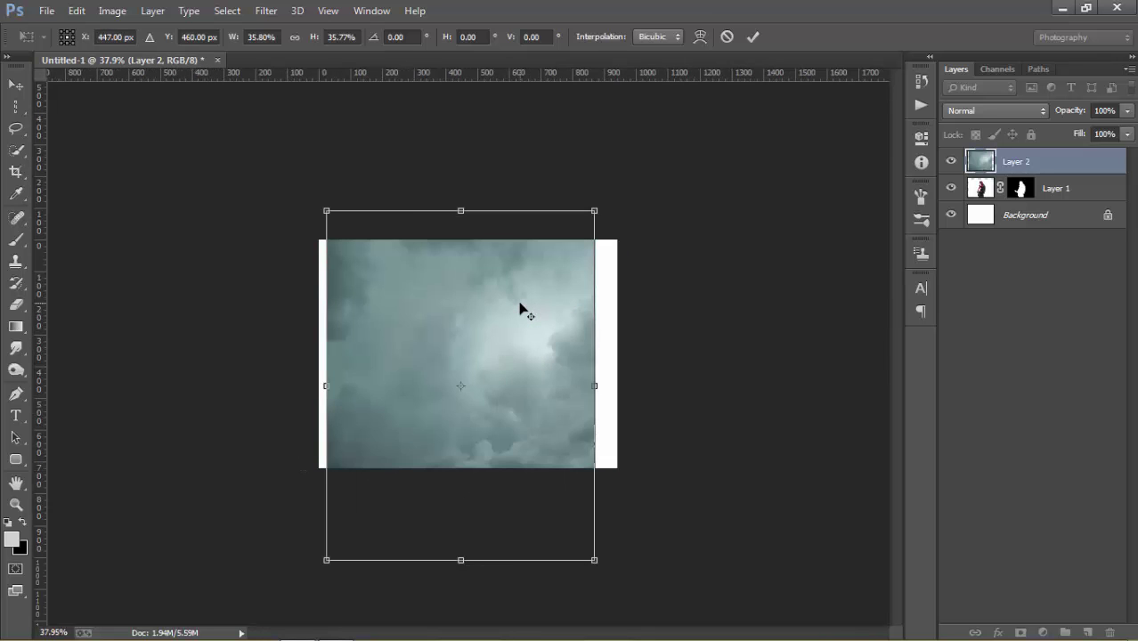
key("ctrl+plus")
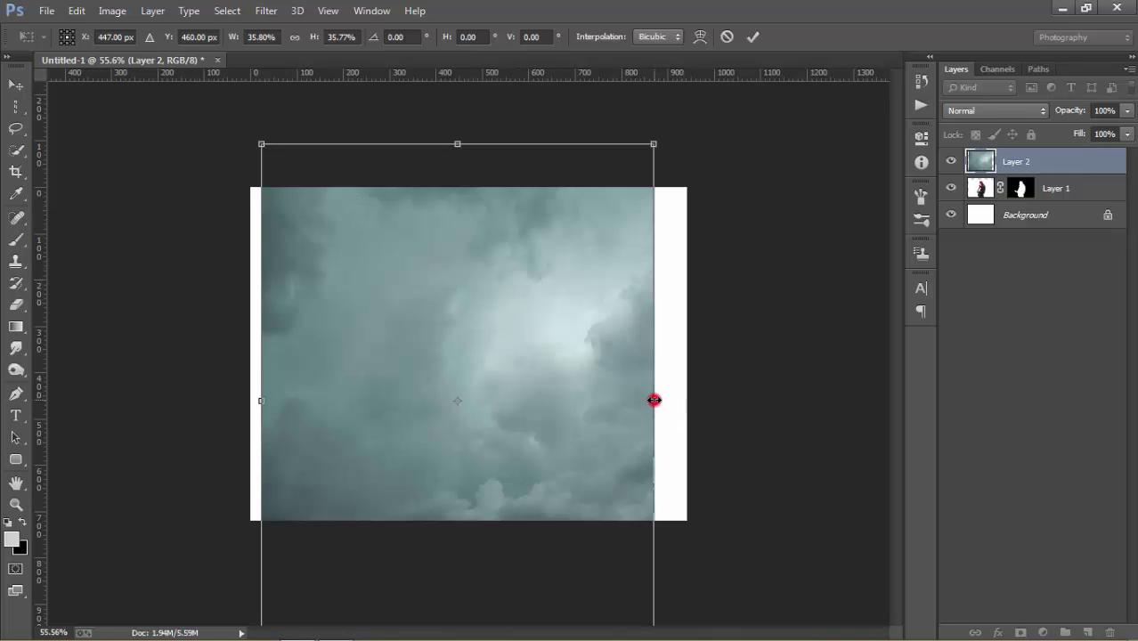
left_click_drag(654, 400, 687, 401)
left_click_drag(262, 403, 250, 403)
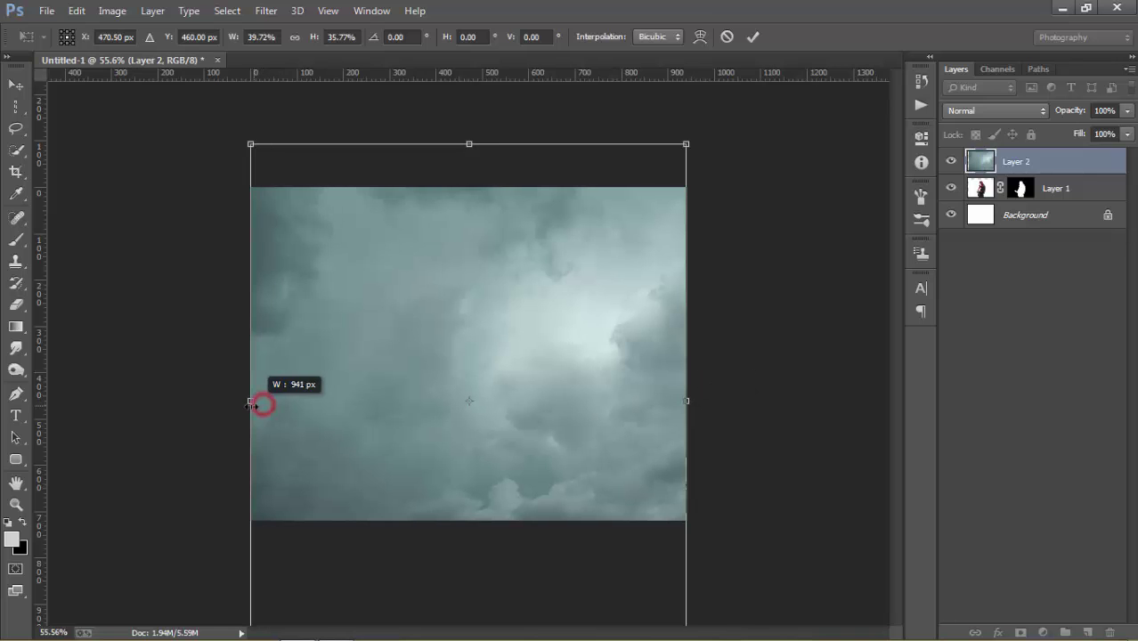
left_click_drag(477, 356, 478, 302)
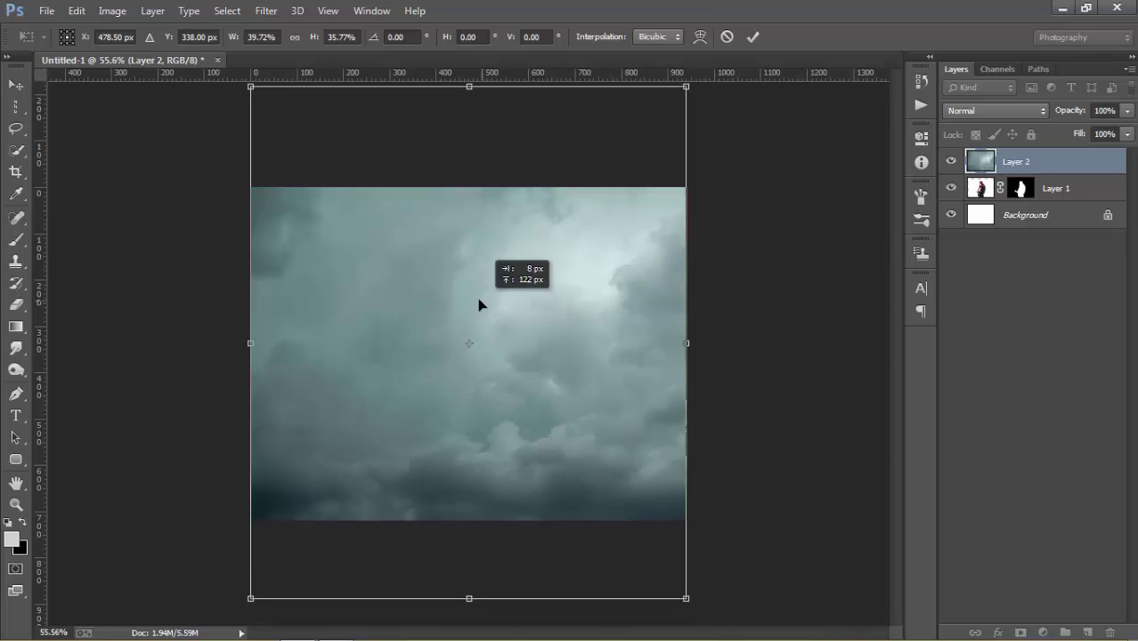
left_click(755, 39)
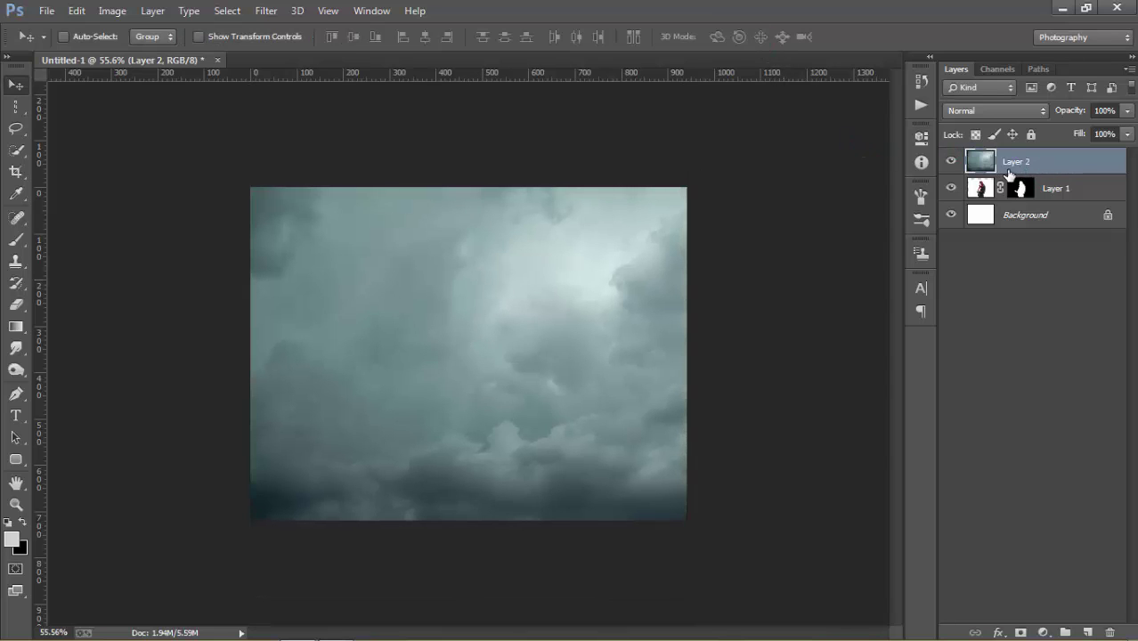
Move the cloud layer below the woman and add Brightness/Contrast at brightness −124, contrast 26
left_click_drag(993, 166, 984, 201)
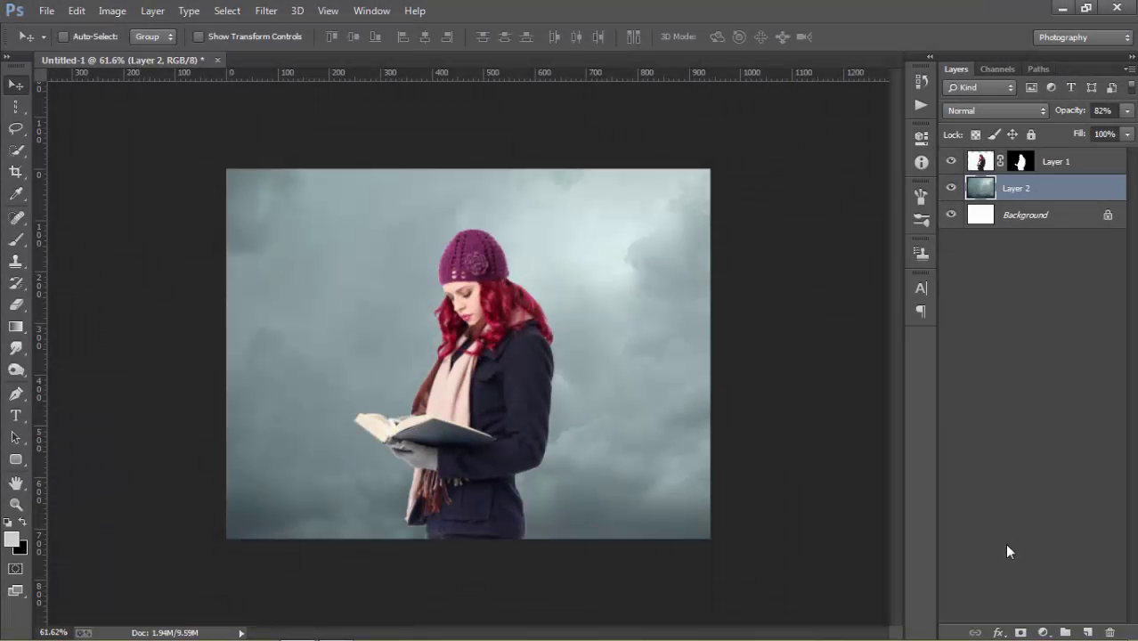
left_click(1044, 632)
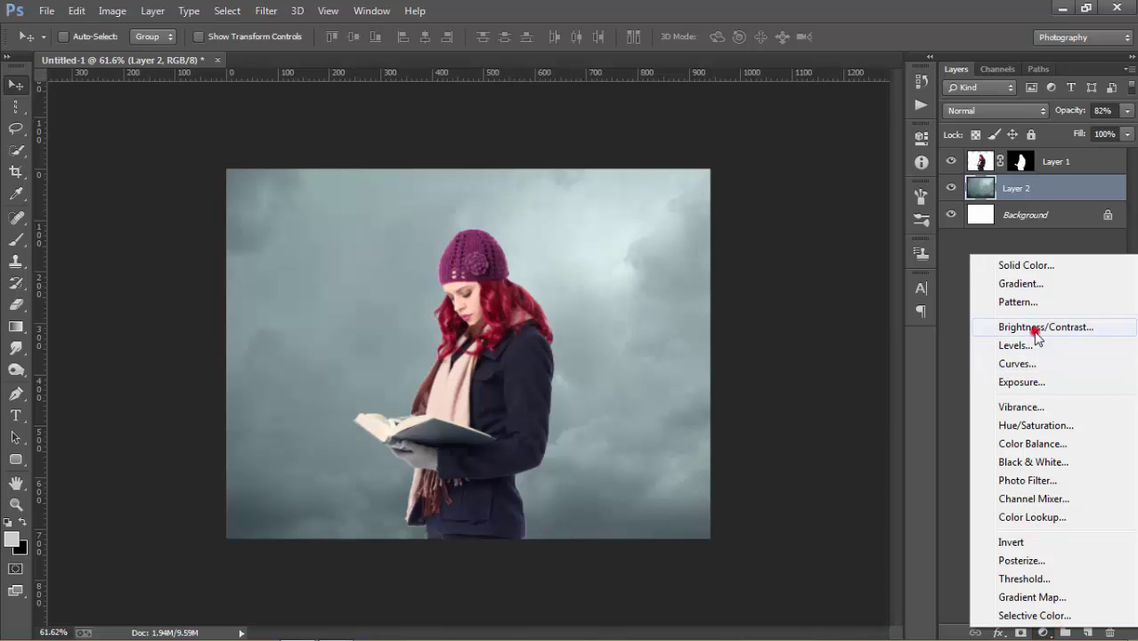
left_click(1036, 331)
left_click_drag(806, 220, 747, 223)
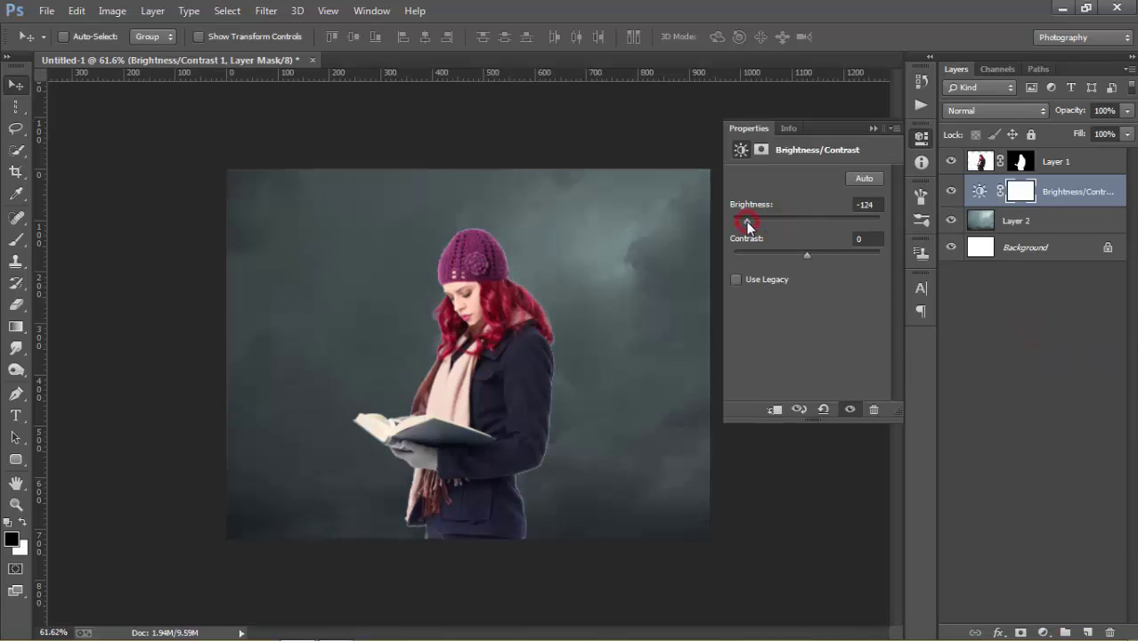
left_click_drag(803, 246, 818, 257)
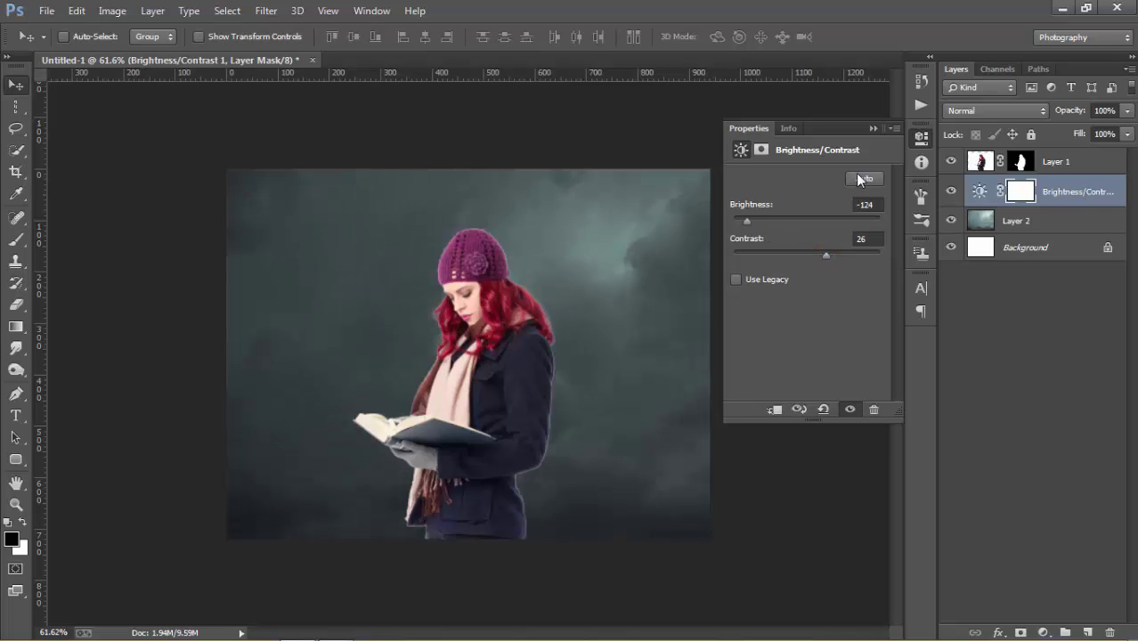
left_click(872, 130)
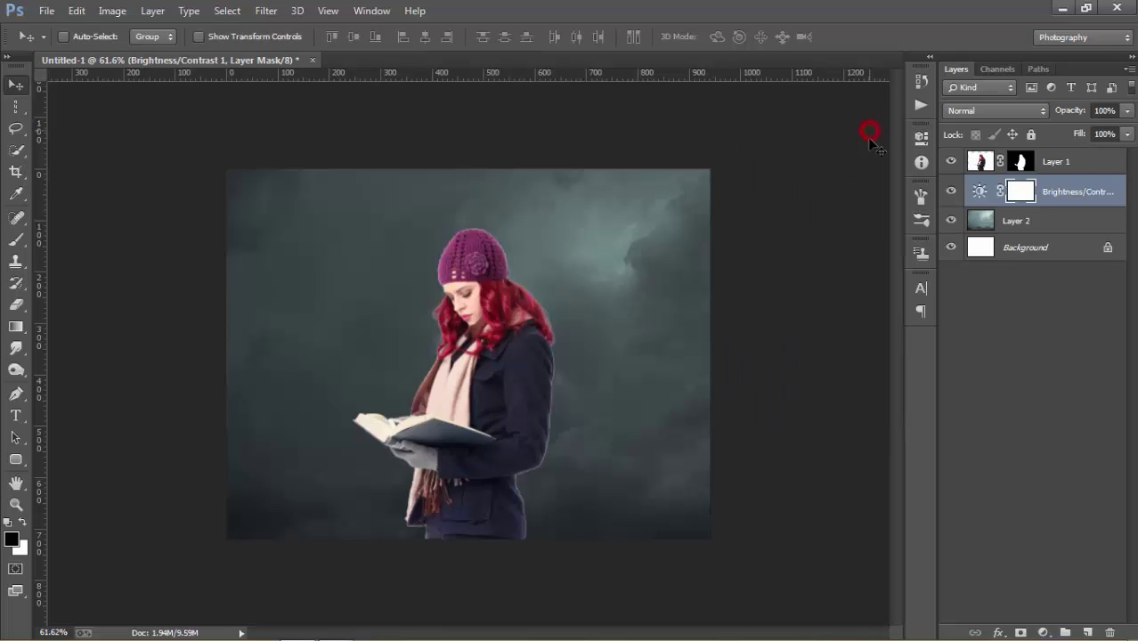
Add a Color Balance layer with midtones Yellow-Blue +26, Magenta-Green −3, Cyan-Red +2
left_click(1043, 632)
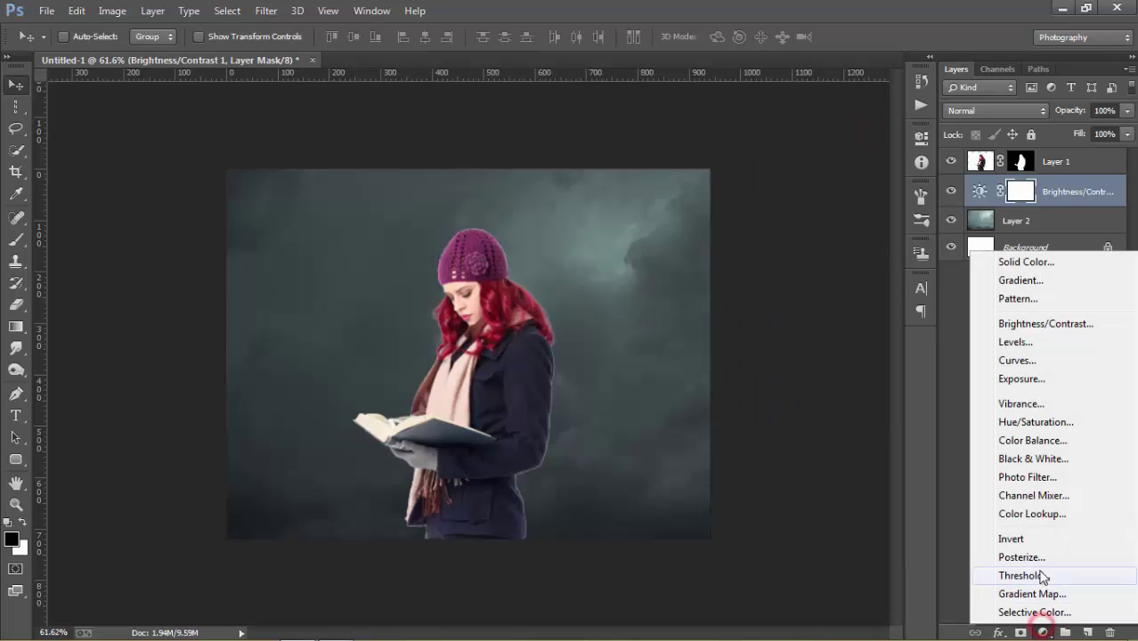
left_click(1031, 441)
left_click(797, 277)
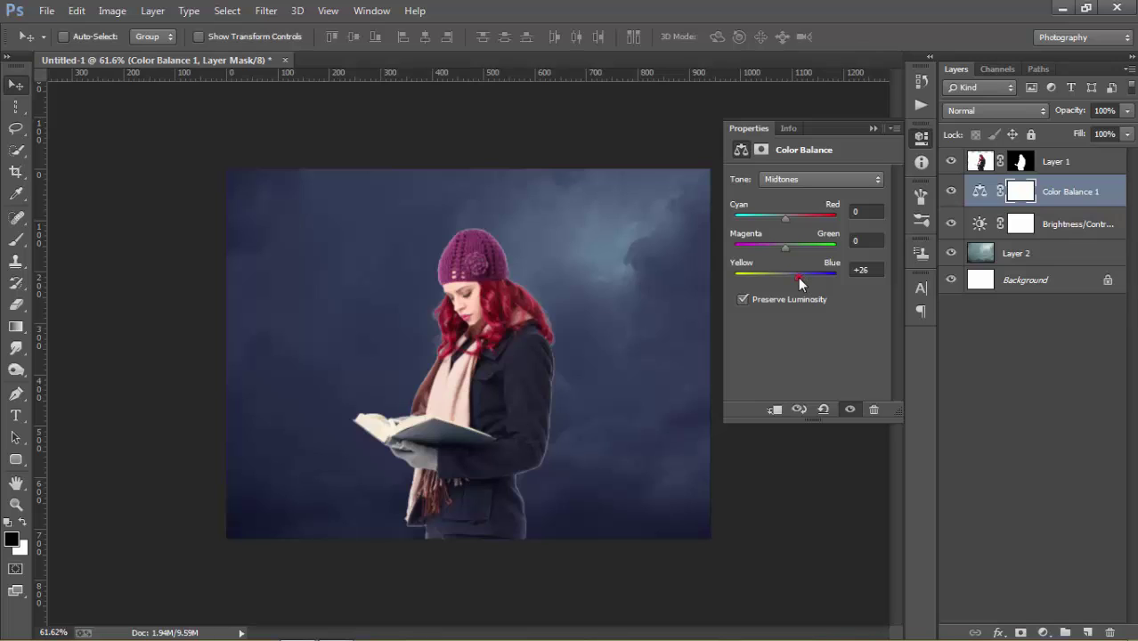
left_click_drag(784, 253, 784, 252)
left_click_drag(781, 219, 789, 218)
left_click(872, 129)
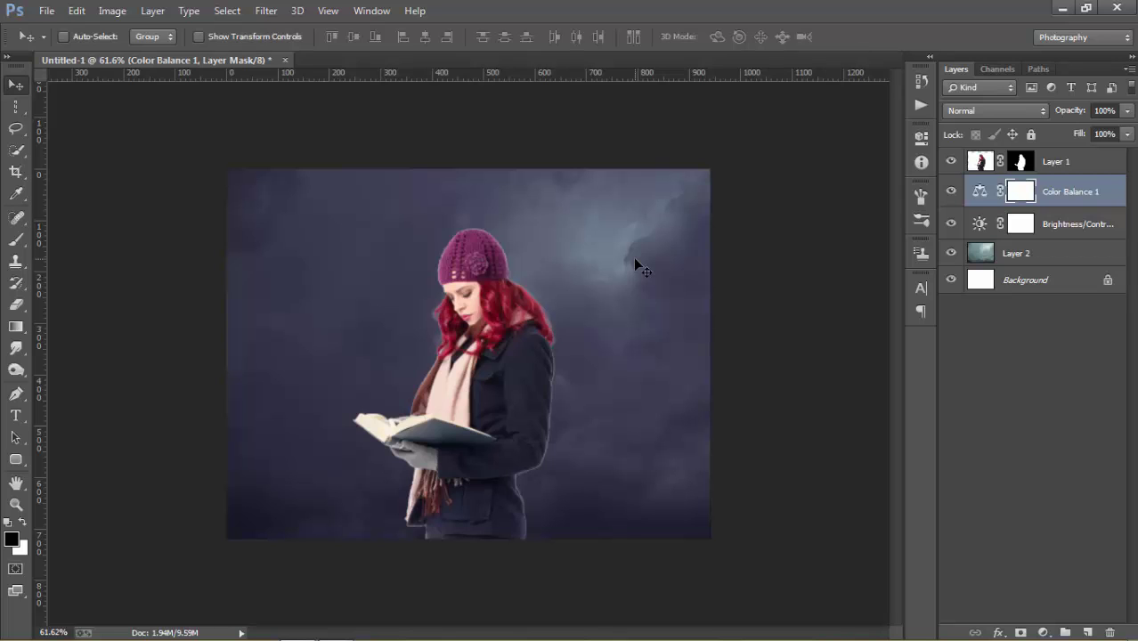
Scroll up the Layers panel and select the woman layer's mask
scroll(633, 257, "up", 1)
scroll(633, 257, "up", 1)
scroll(634, 258, "up", 1)
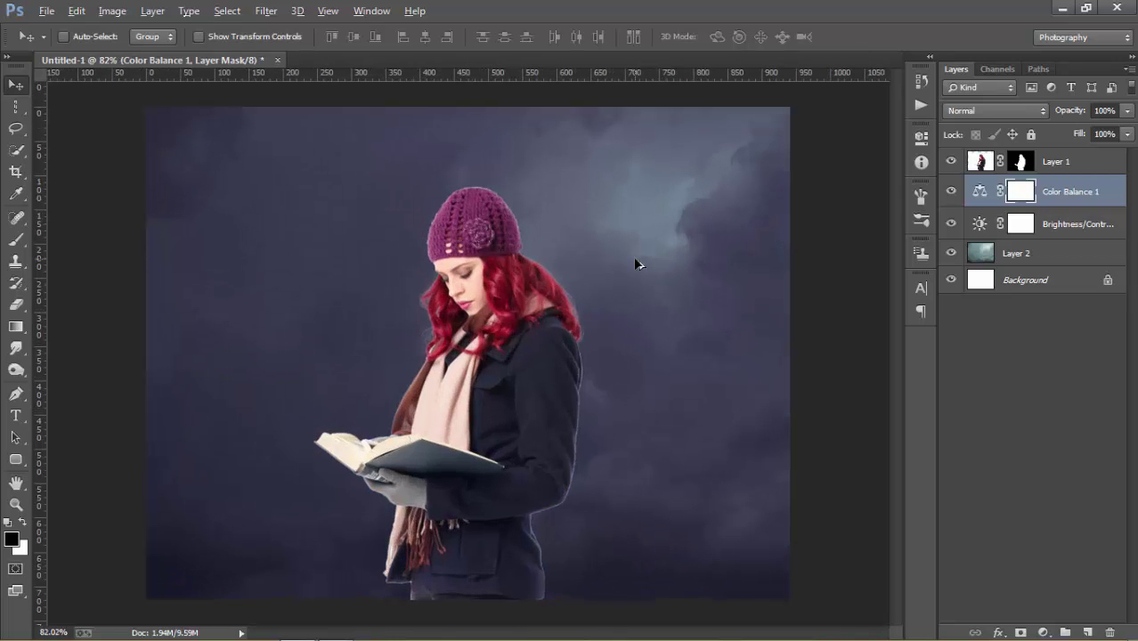
key("alt")
left_click(1017, 166)
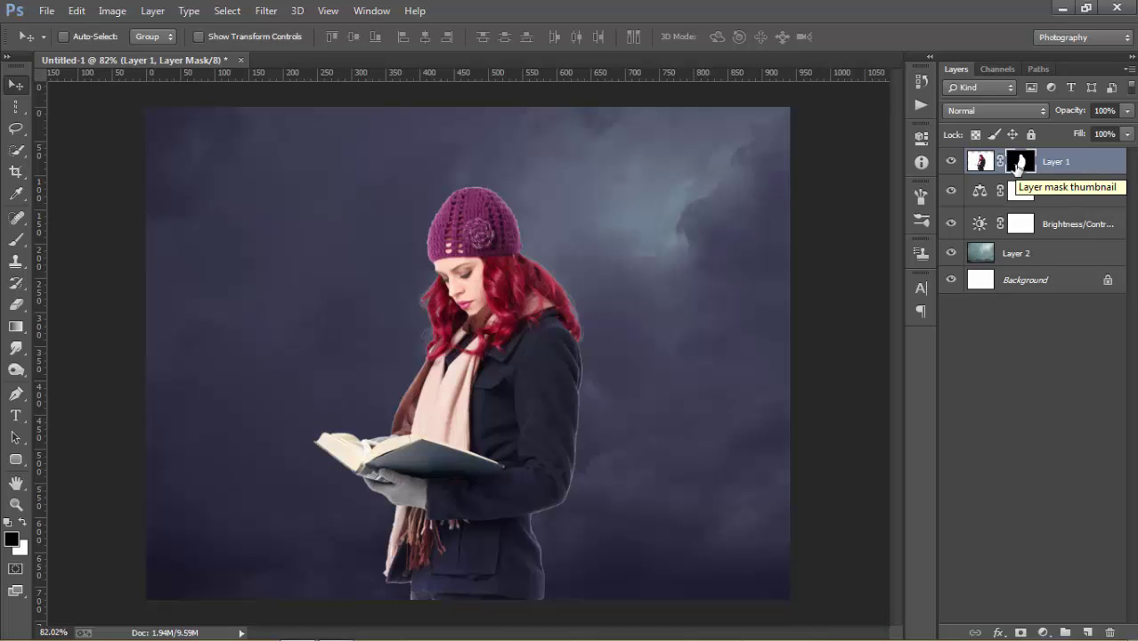
Add a Brightness/Contrast layer clipped to Layer 1 with brightness −55 and contrast 22
left_click(980, 162)
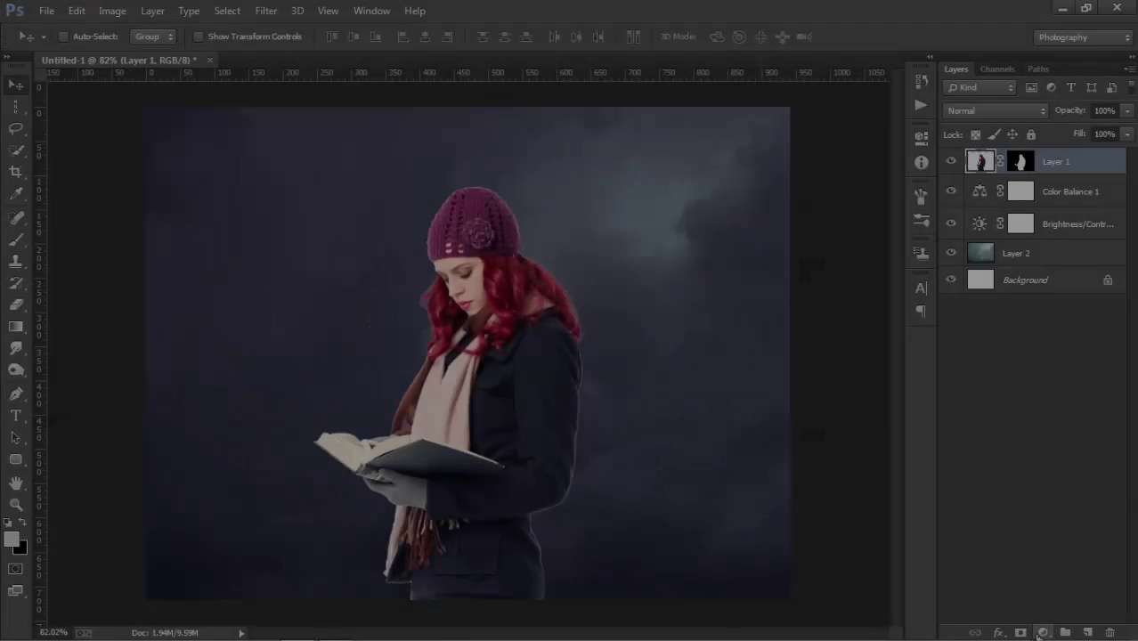
left_click(1042, 633)
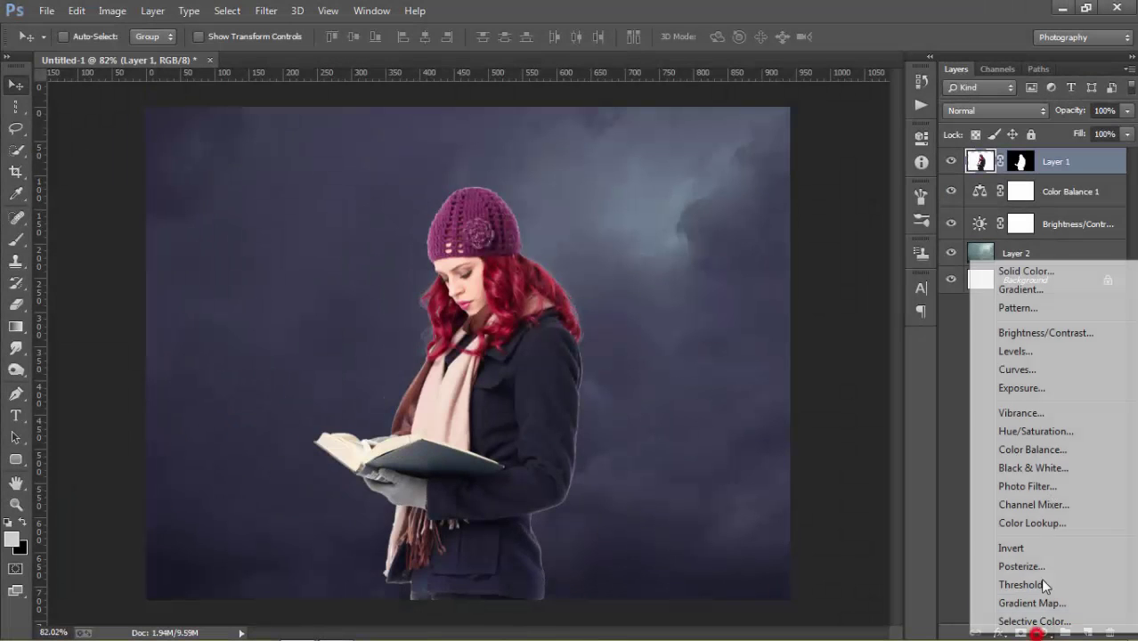
left_click(1037, 334)
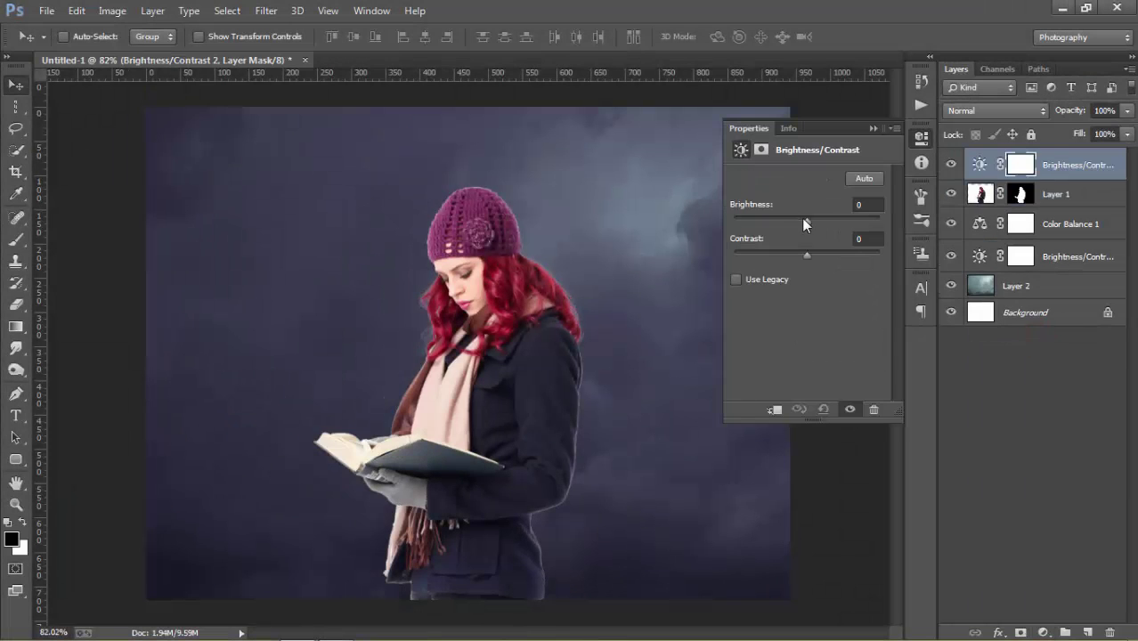
left_click_drag(804, 222, 798, 223)
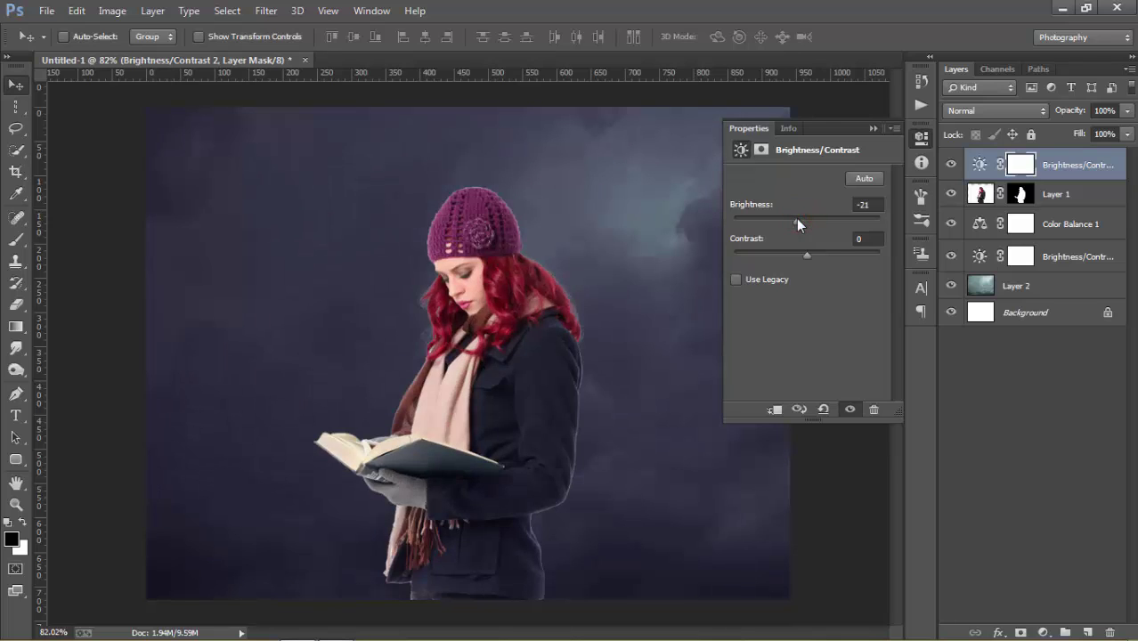
left_click(776, 410)
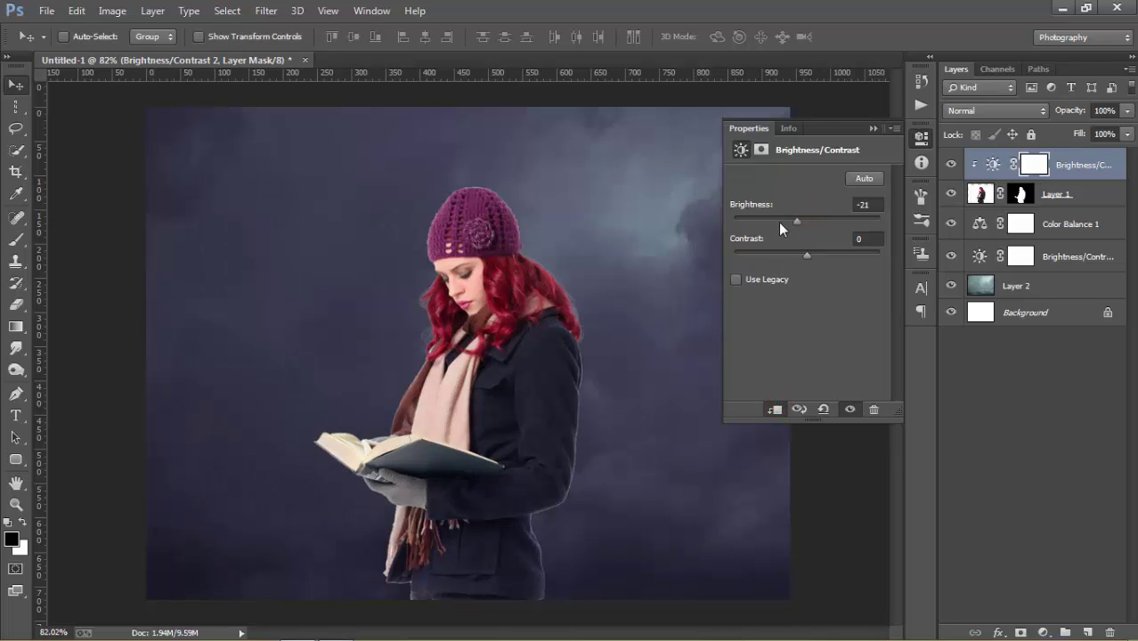
left_click(780, 220)
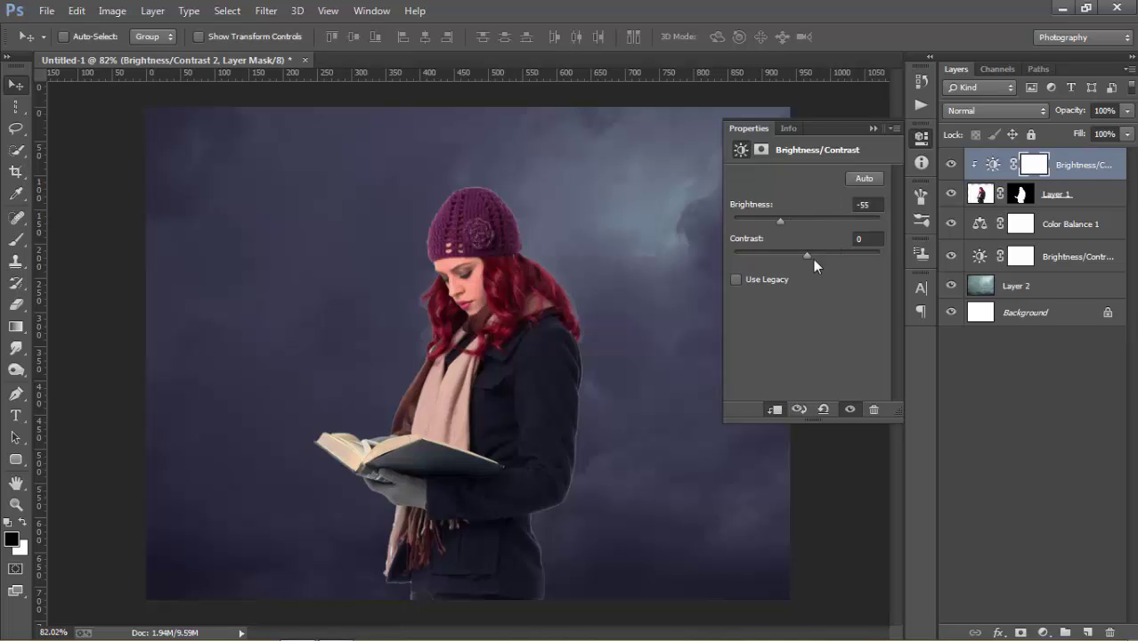
left_click_drag(813, 259, 822, 257)
left_click(874, 130)
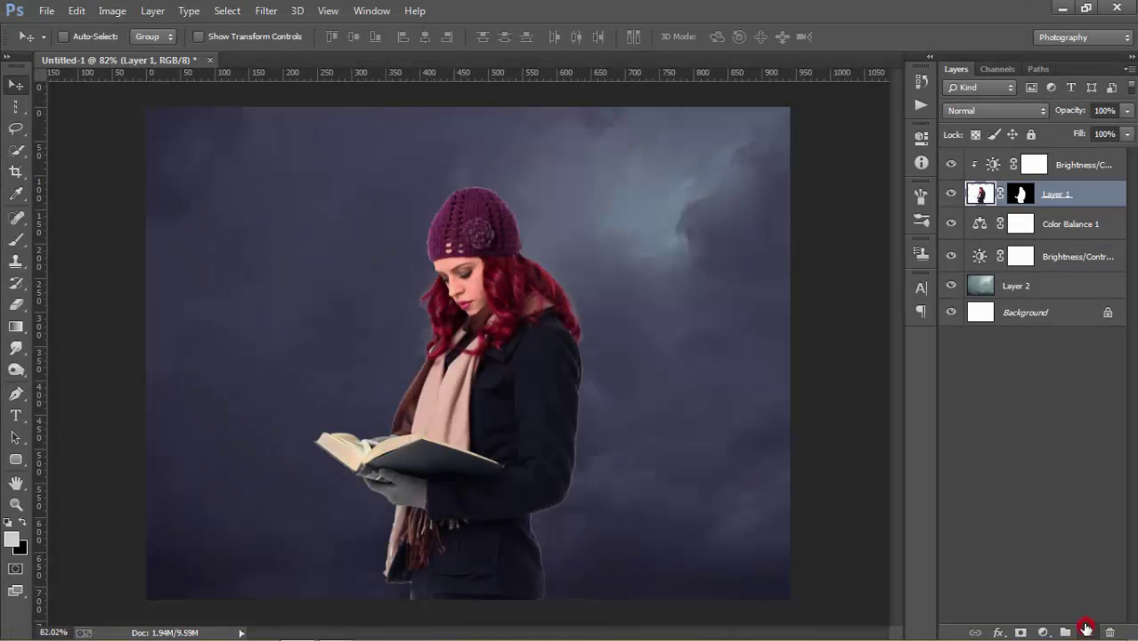
Add a clipped layer filled with 50% Gray and set it to Overlay
left_click(1086, 631)
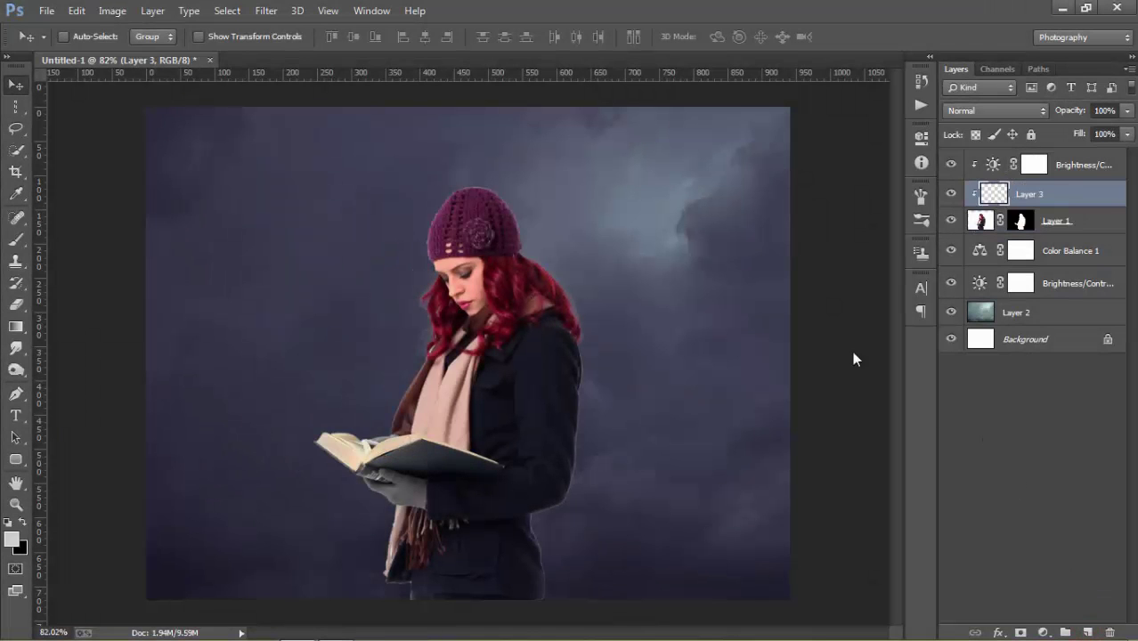
left_click(75, 10)
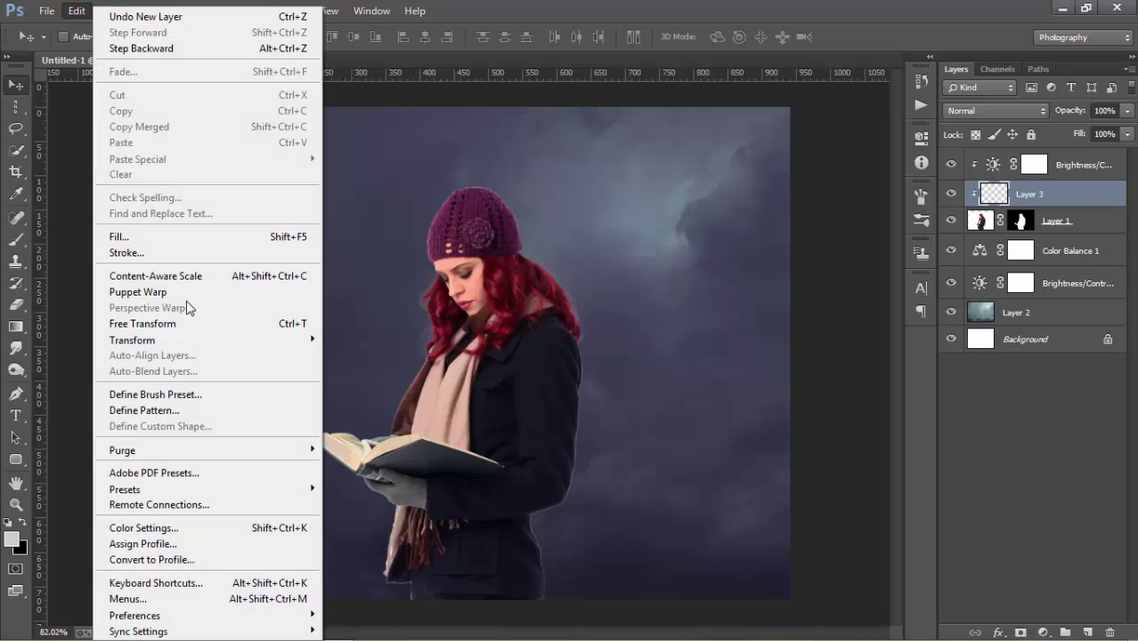
left_click(194, 237)
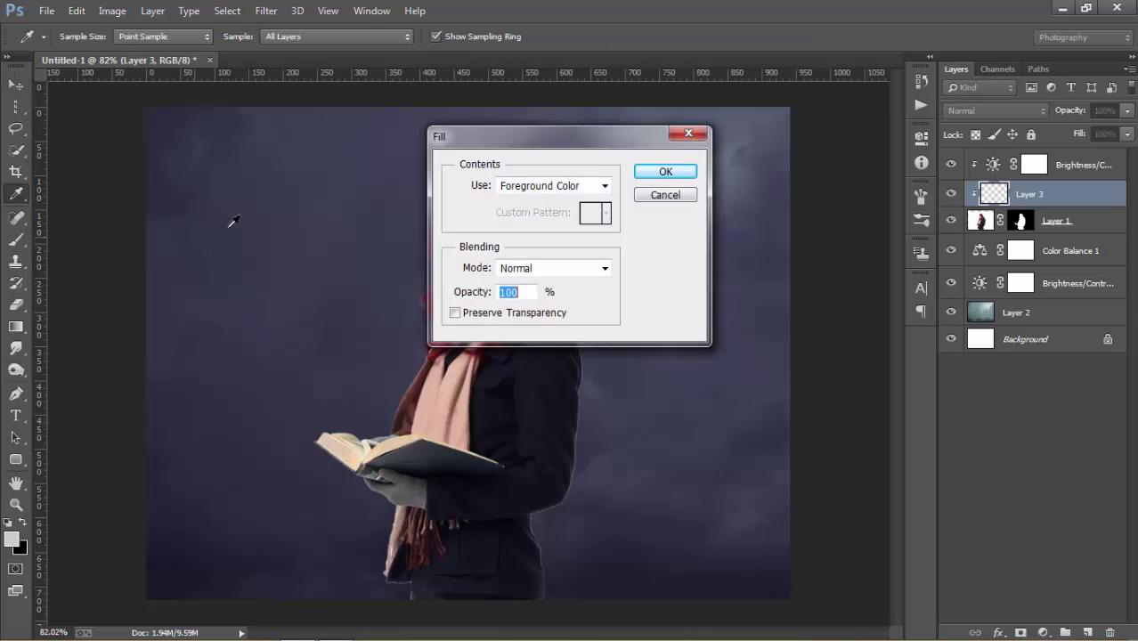
left_click(591, 187)
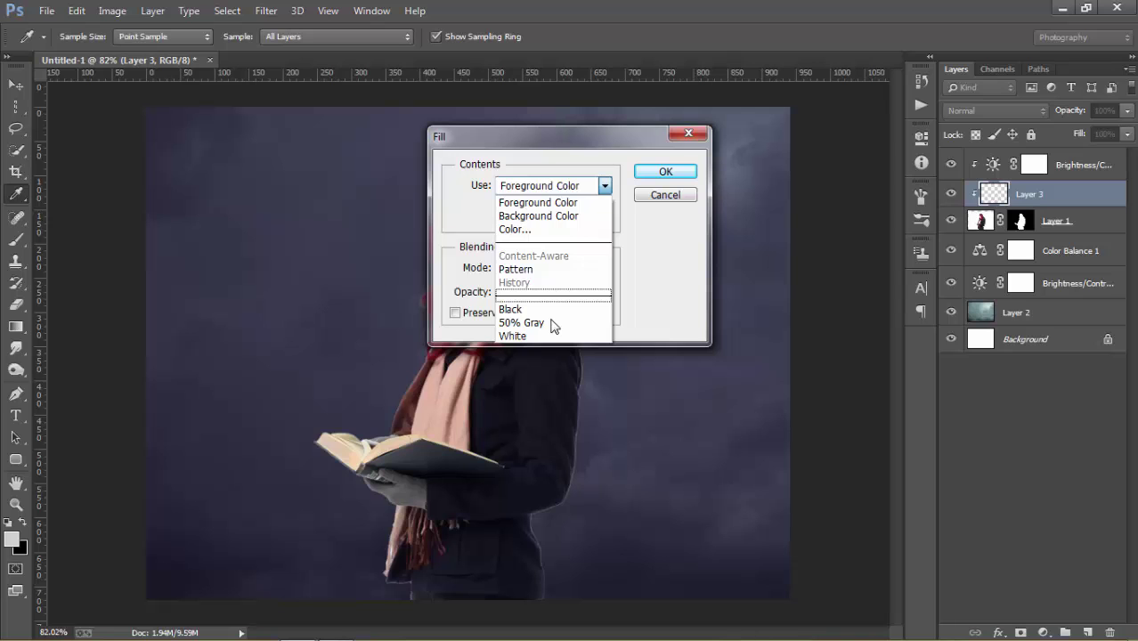
left_click(552, 324)
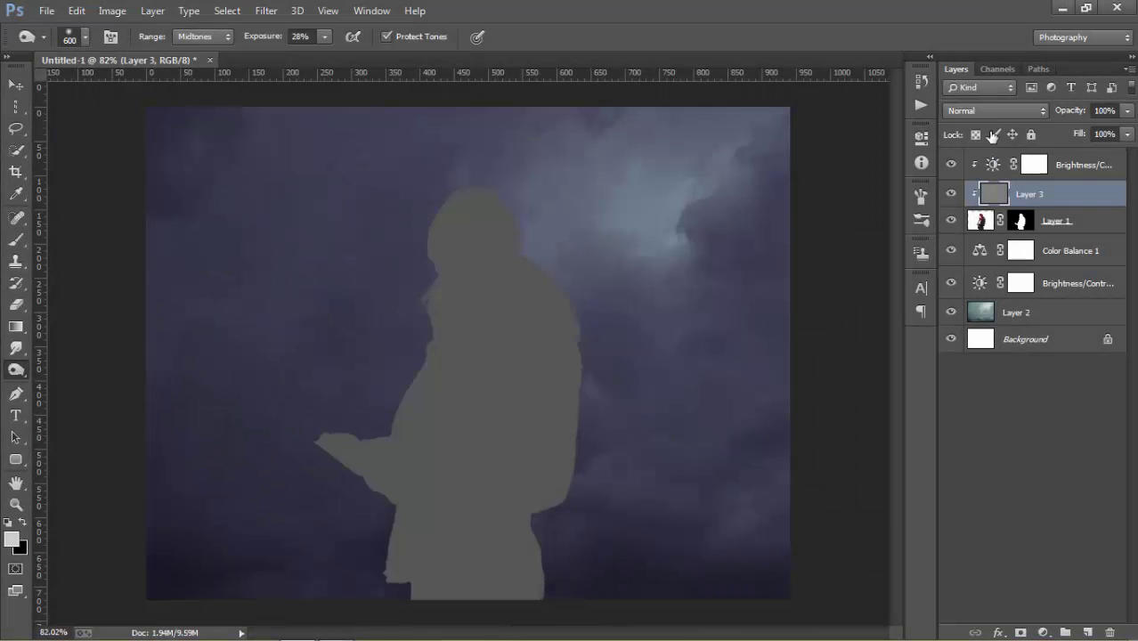
left_click(991, 110)
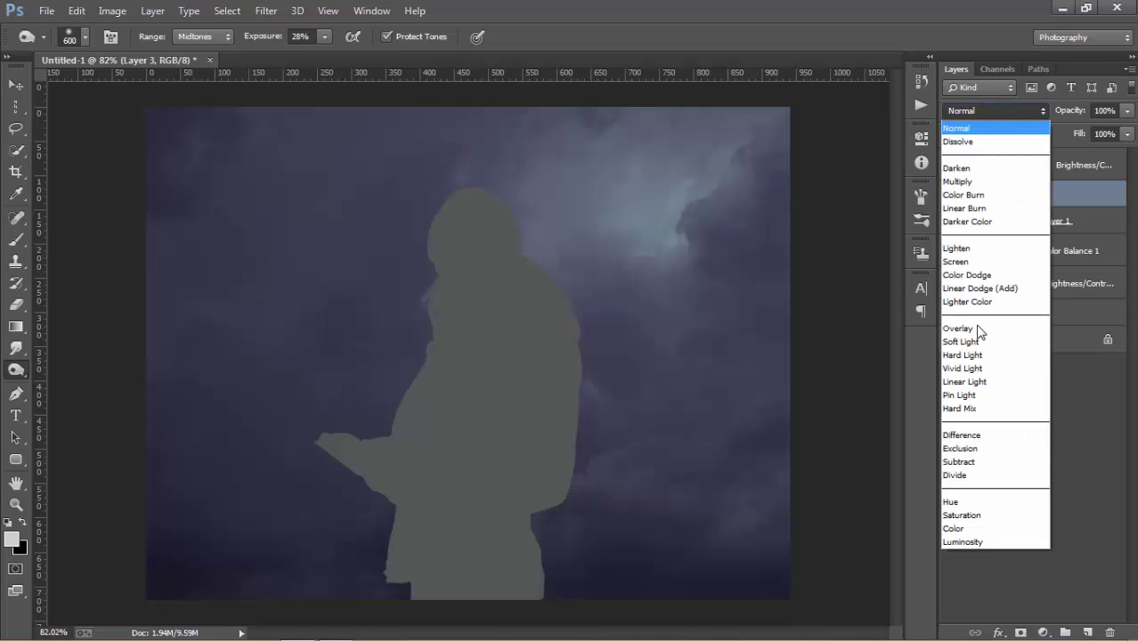
left_click(978, 329)
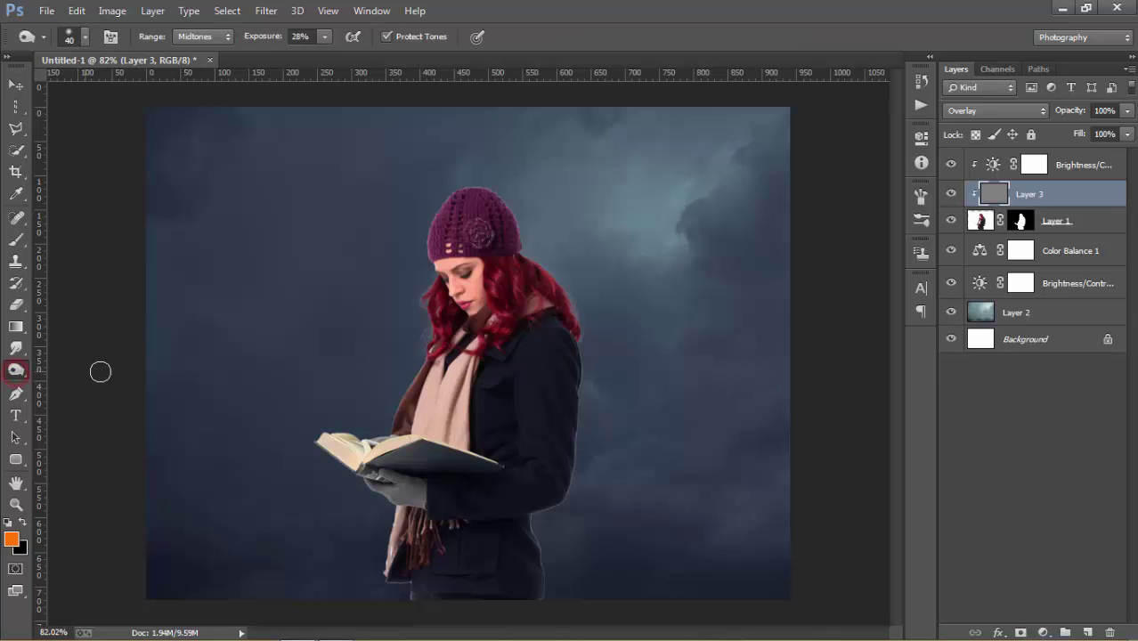
Dodge the woman's nose, lips, forehead and red hair, with brush sizes increasing to 50
right_click(16, 370)
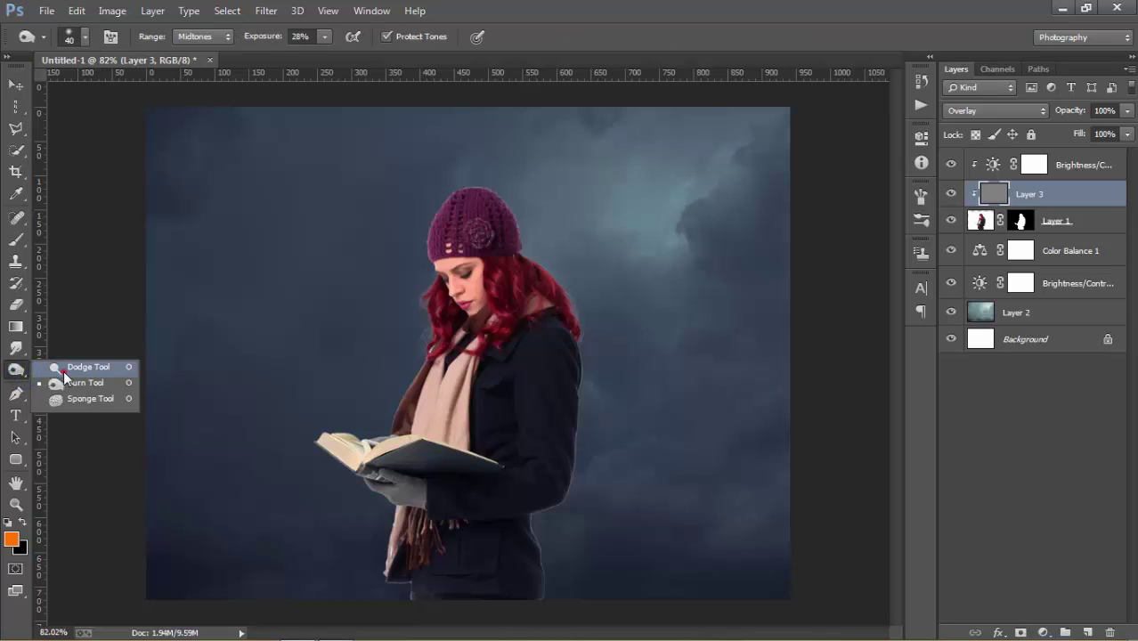
left_click(80, 368)
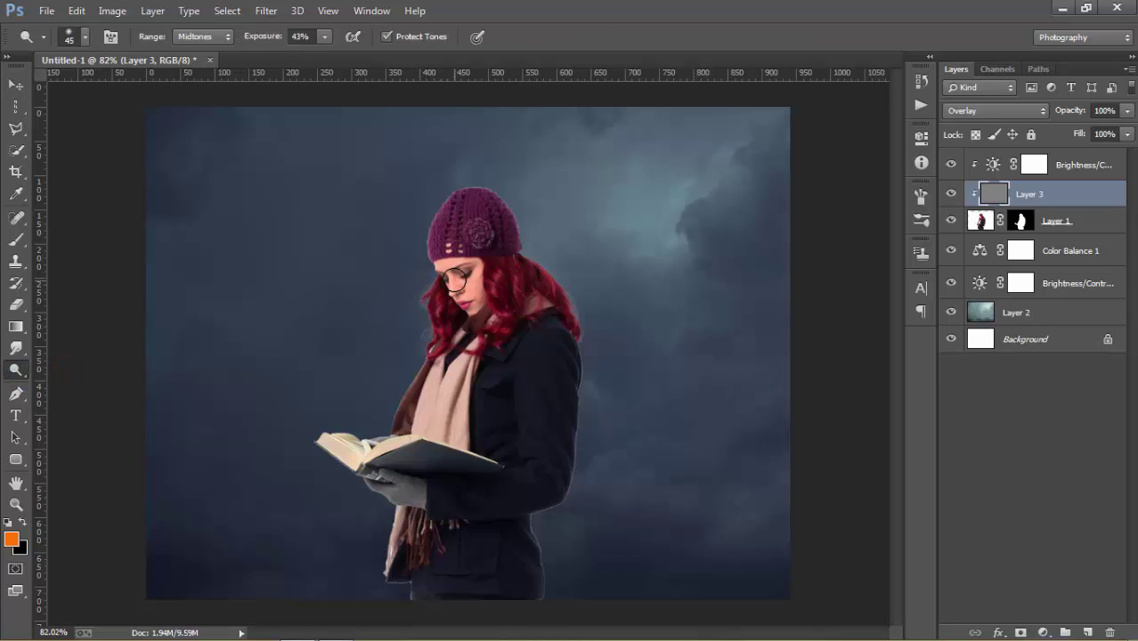
key("bracketleft")
key("bracketleft")
key("bracketleft")
key("bracketleft")
key("bracketleft")
key("bracketleft")
left_click_drag(456, 291, 463, 304)
key("bracketright")
key("bracketright")
key("bracketright")
left_click(450, 264)
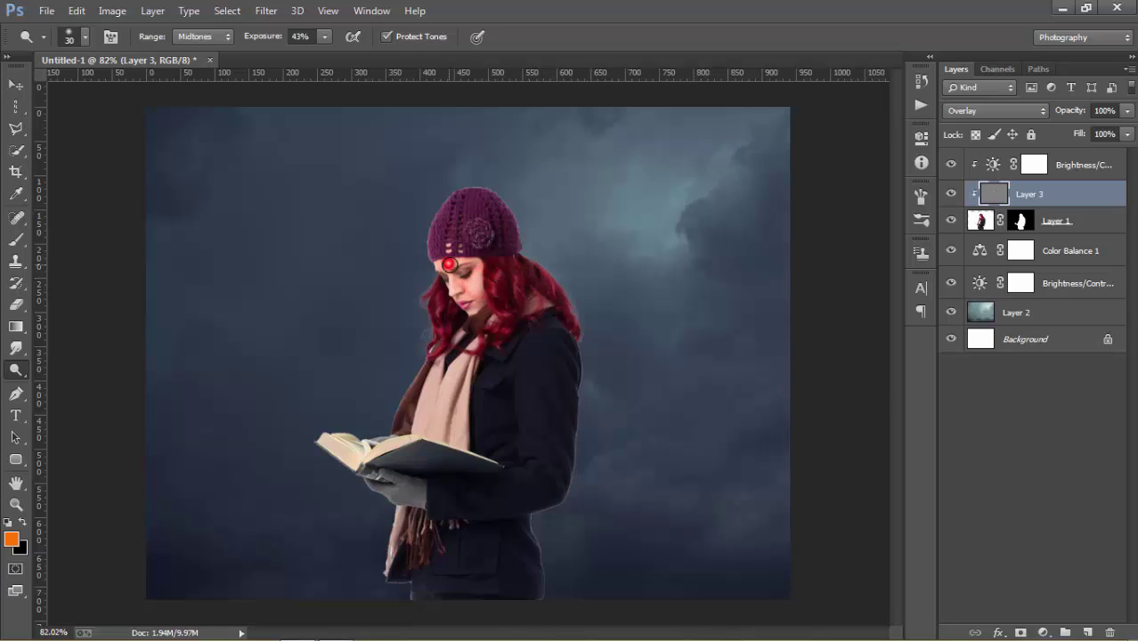
key("bracketright")
key("bracketright")
left_click(529, 259)
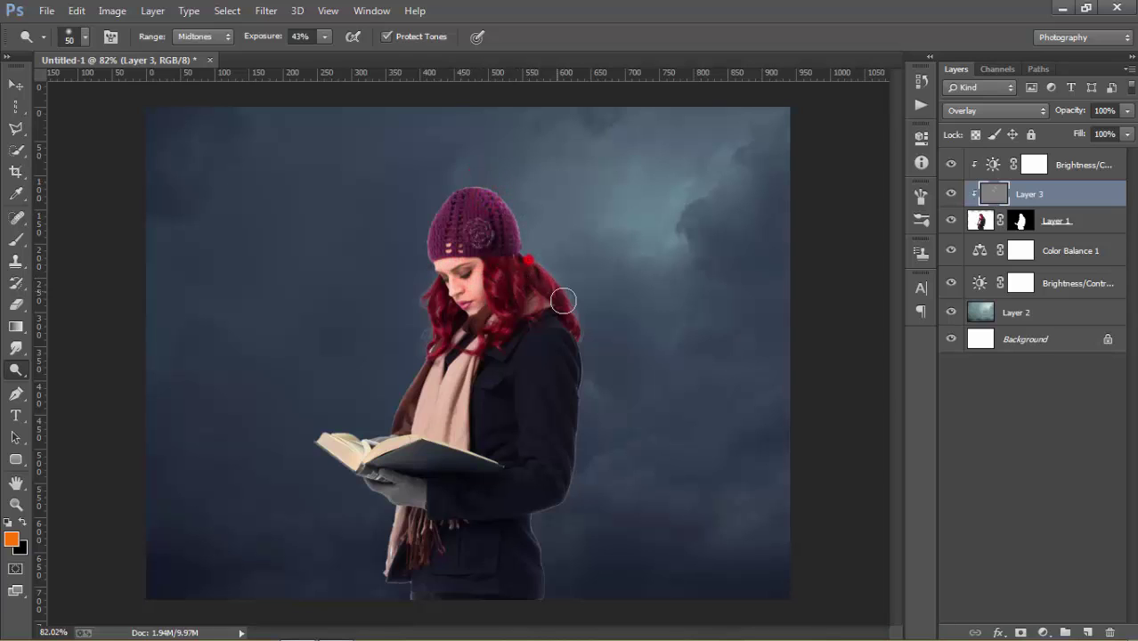
mouse_move(438, 287)
left_mouse_down()
mouse_move(434, 320)
mouse_move(437, 263)
left_mouse_up()
Burn the hair, the scarf edges and the coat to darken them
right_click(16, 369)
left_click(76, 384)
left_click_drag(397, 389, 461, 434)
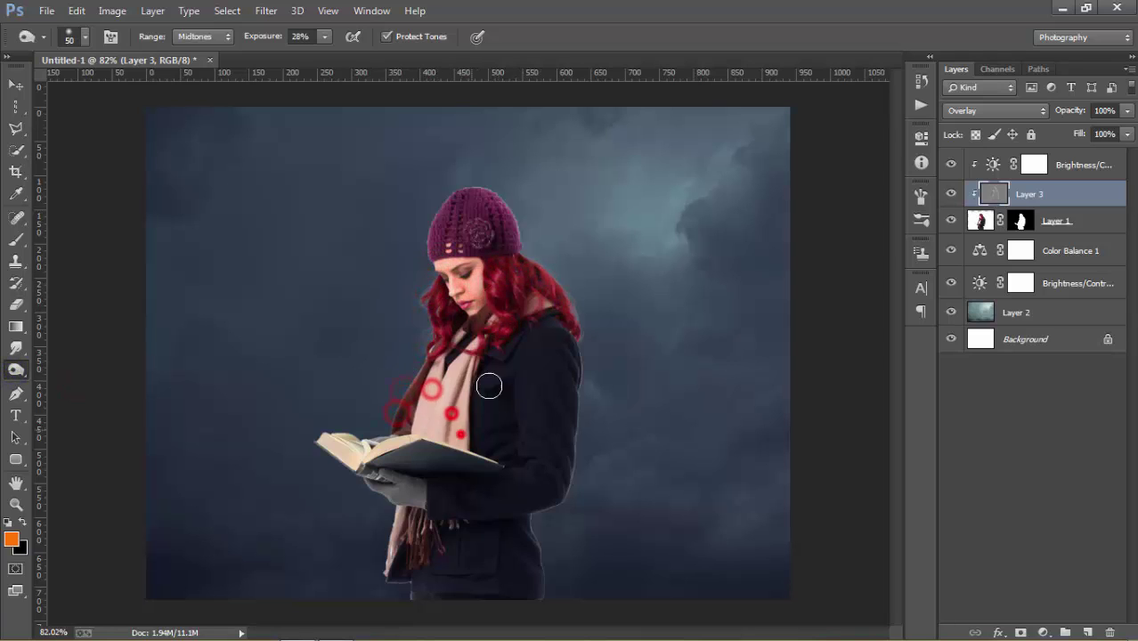
left_click_drag(522, 411, 503, 420)
left_click_drag(407, 536, 394, 580)
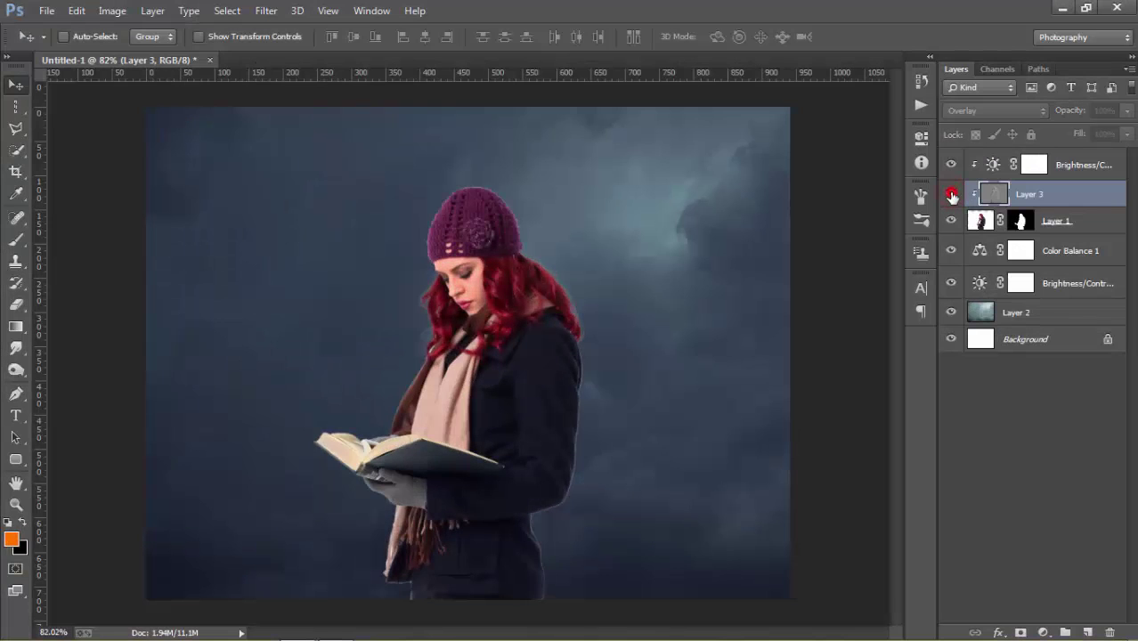
Add a new top layer and paint a soft blue brush dab on it
left_click(952, 195)
left_click(1086, 162)
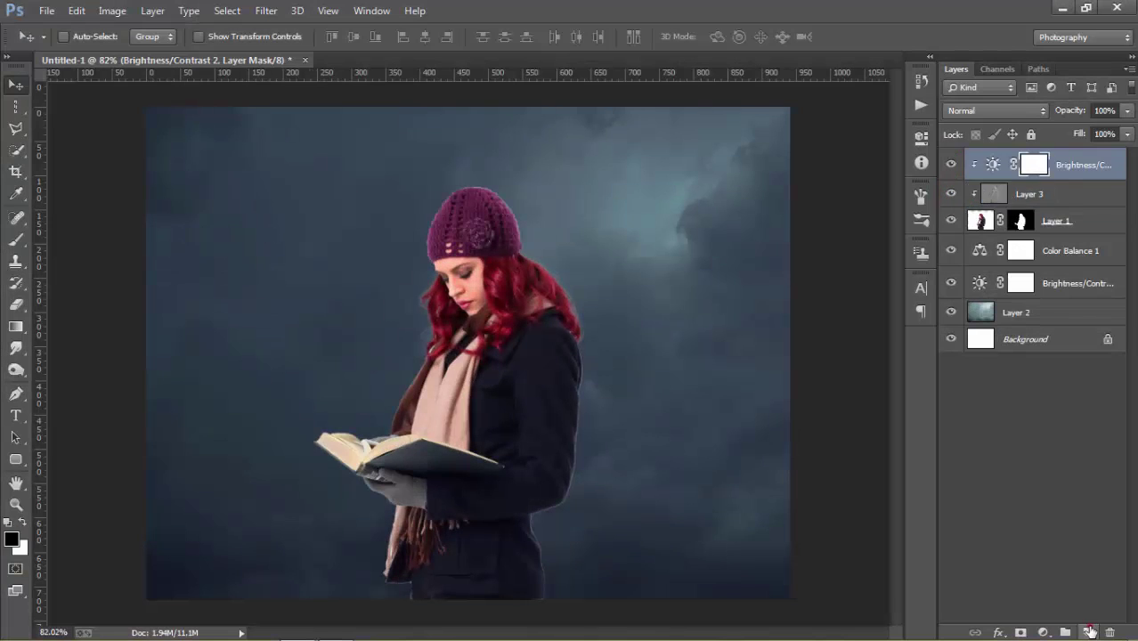
left_click(1087, 631)
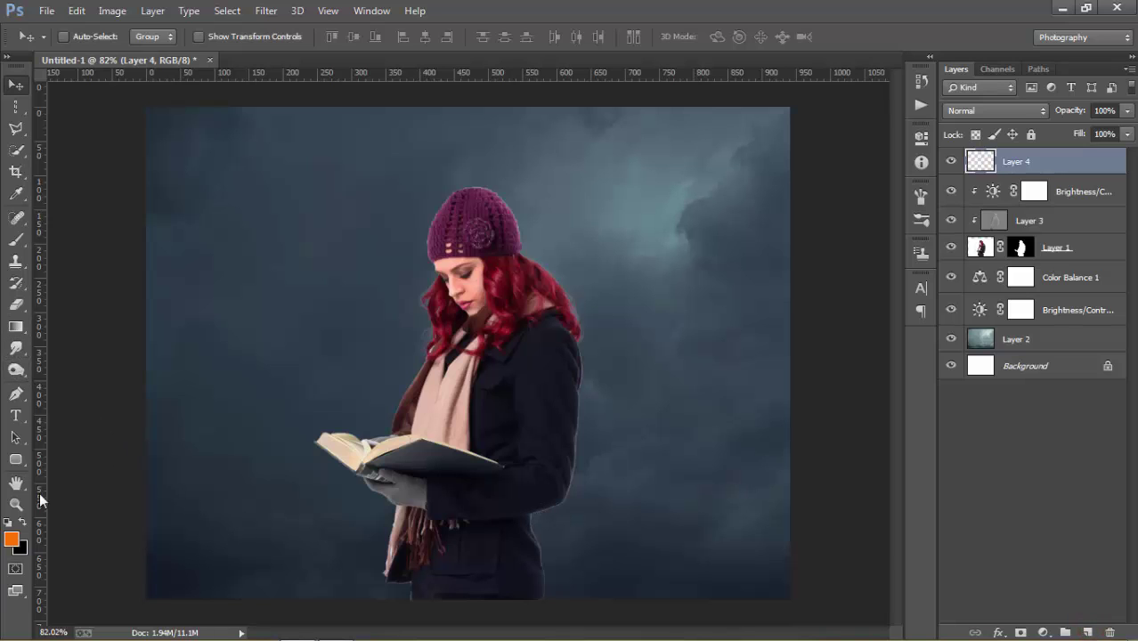
left_click(12, 539)
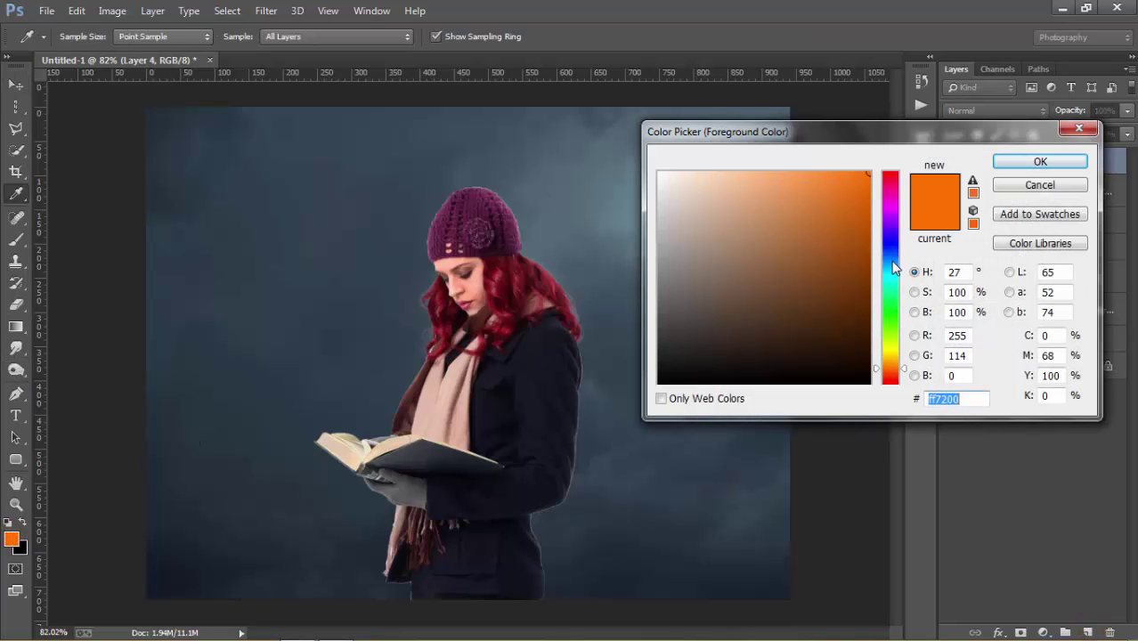
left_click(891, 258)
left_click(1017, 161)
key("v")
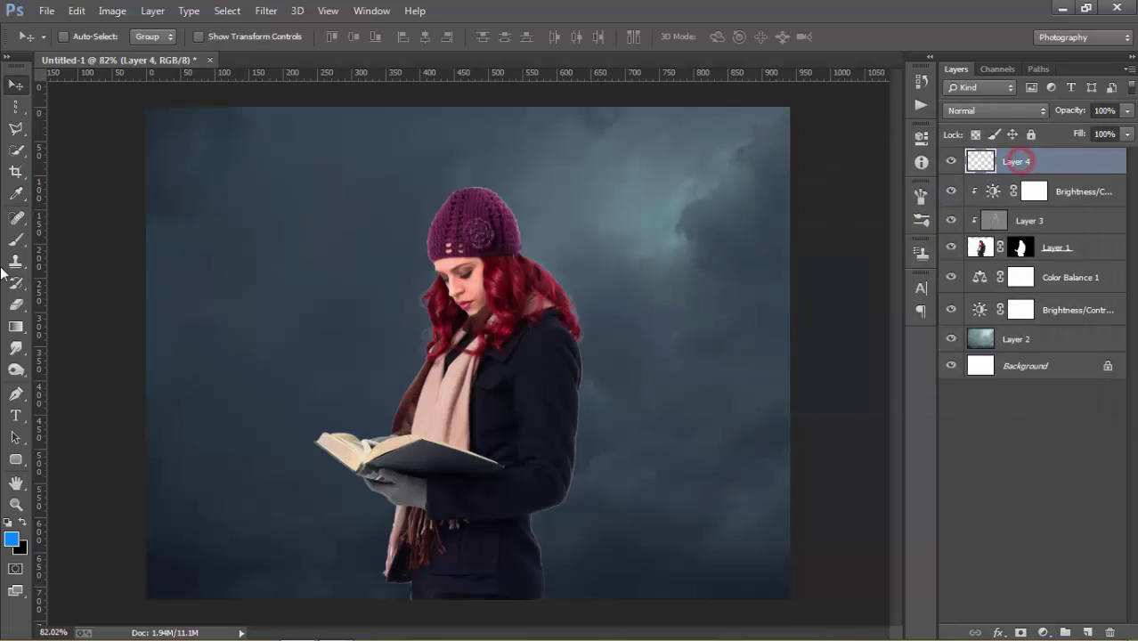
left_click(16, 239)
left_click(457, 310)
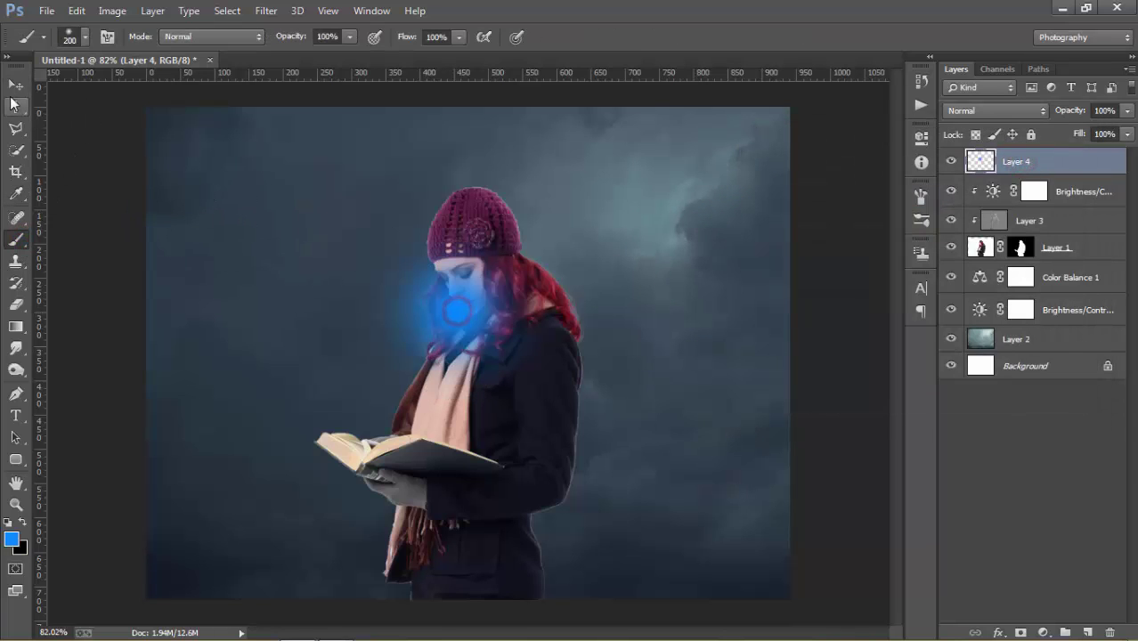
Move the blue glow to the upper-right sky and enlarge it to about double size
left_click(15, 85)
left_click_drag(463, 314, 657, 190)
key("ctrl+t")
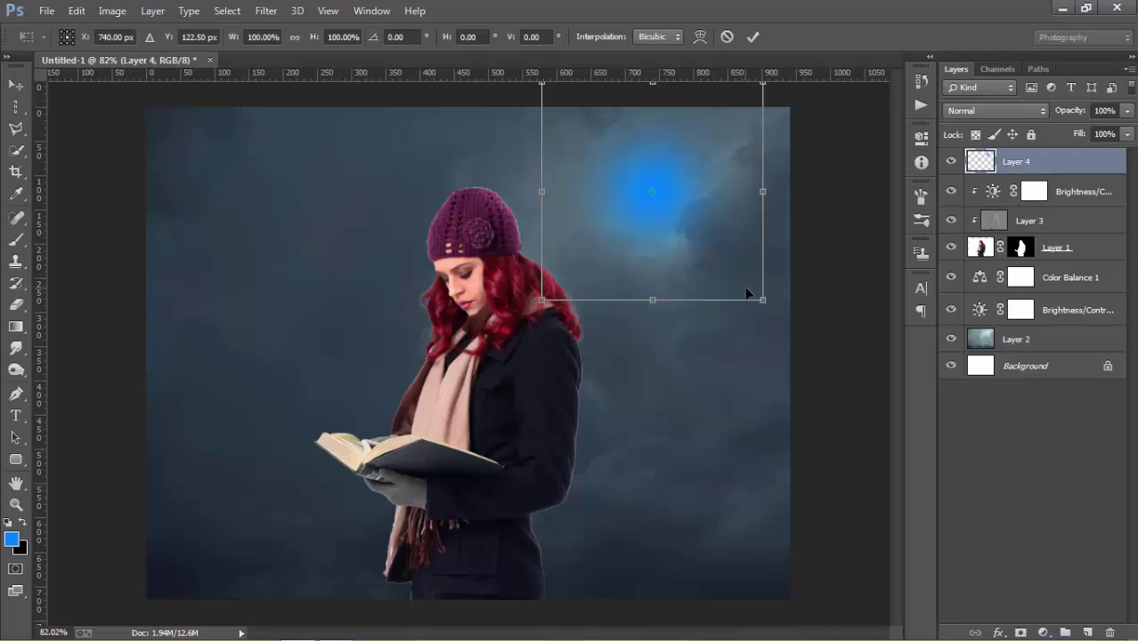
mouse_move(763, 303)
left_mouse_down()
mouse_move(871, 426)
mouse_move(891, 431)
left_mouse_up()
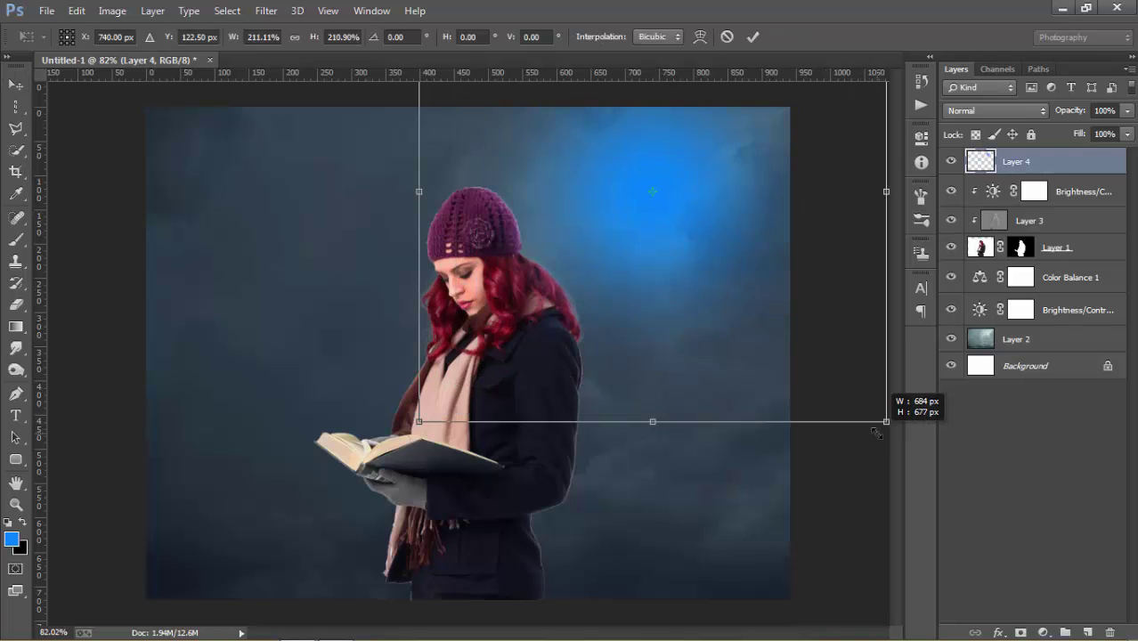
left_click(752, 37)
Blend the glow layer as Screen at 61% opacity and nudge it slightly right
left_click(988, 110)
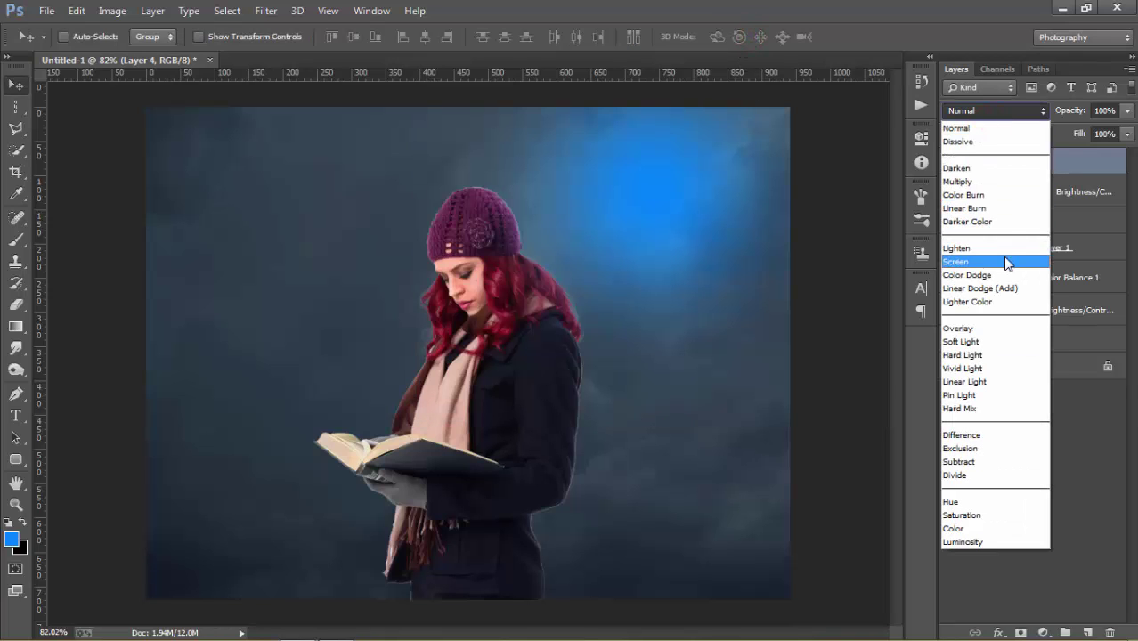
left_click(1004, 260)
left_click(1071, 111)
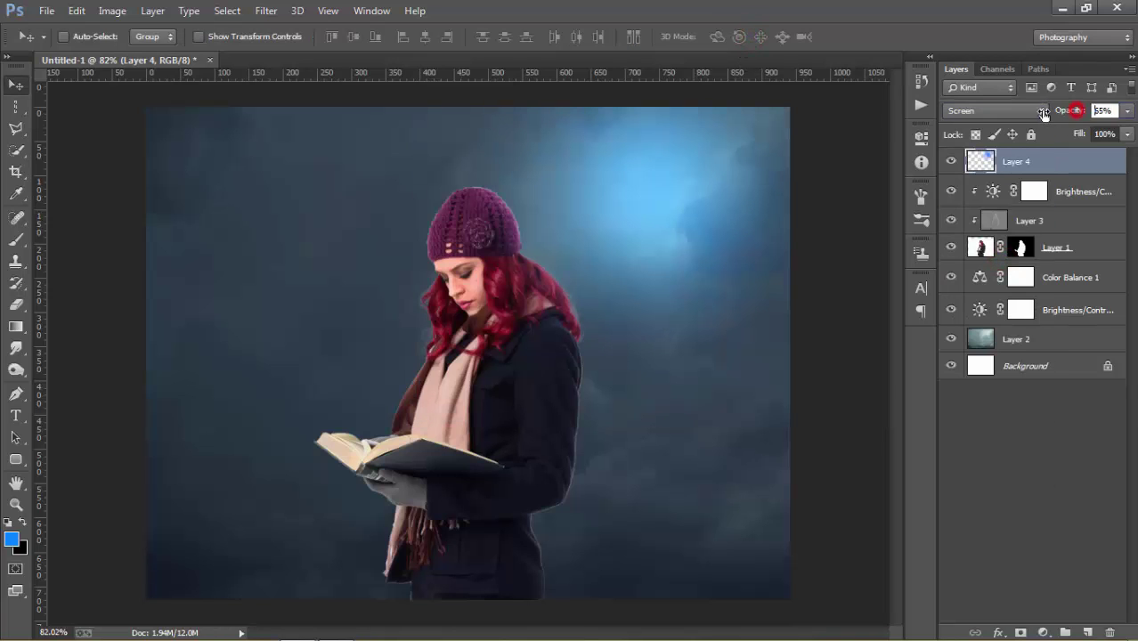
type("61")
key("Return")
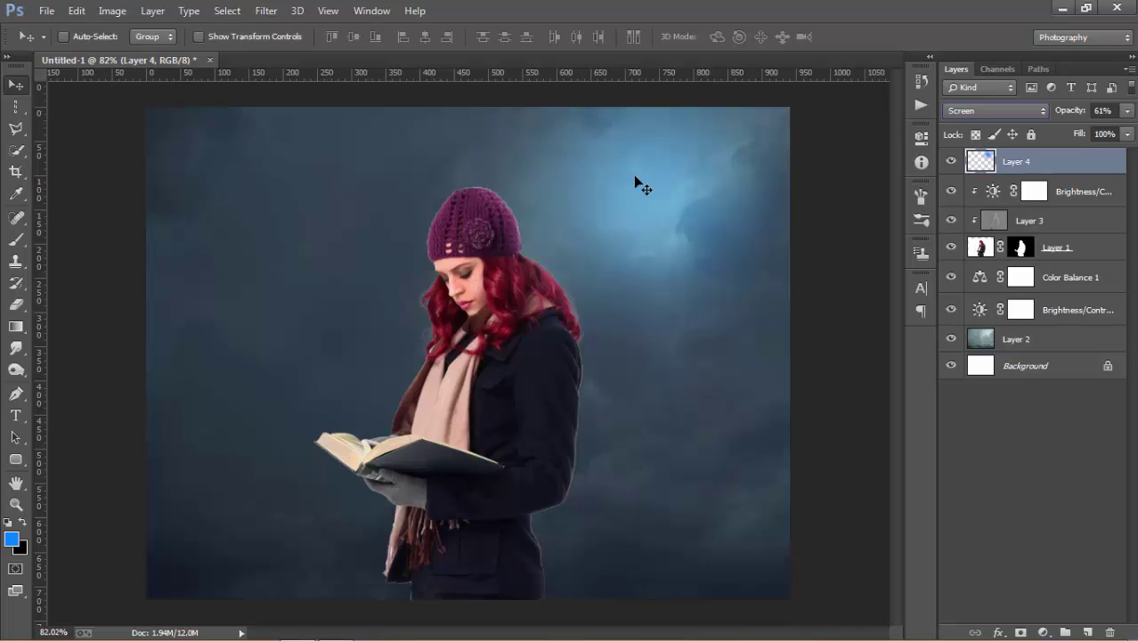
left_click_drag(654, 174, 659, 173)
On a new layer clipped to the woman, paint blue down the right of her hat and hair
left_click(1068, 248)
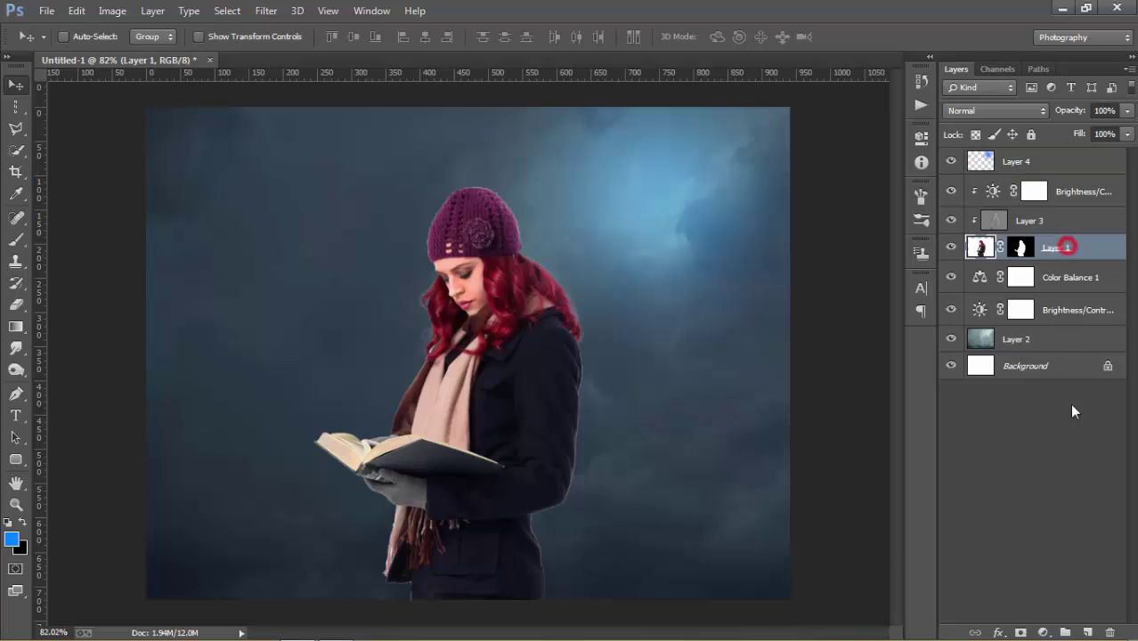
left_click(1087, 630)
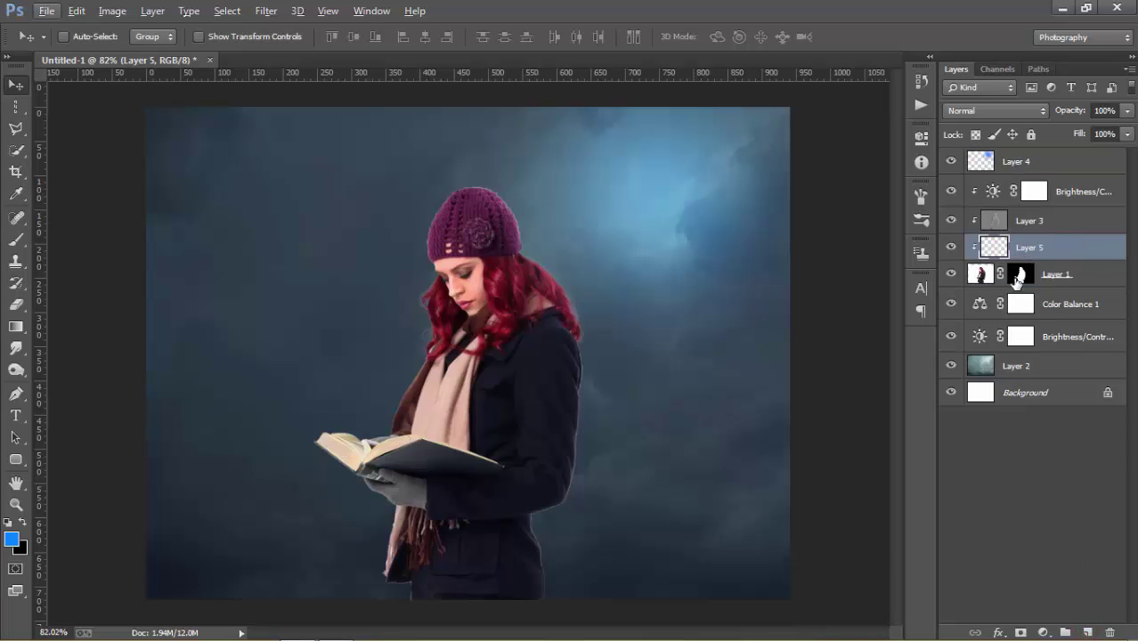
left_click(1020, 278, "ctrl")
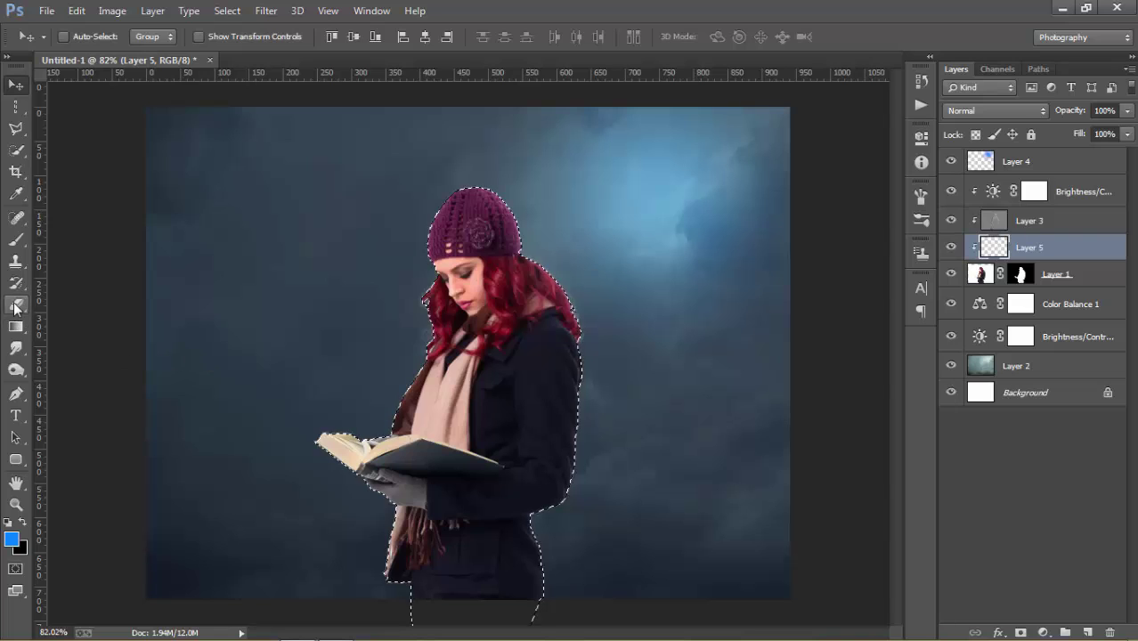
left_click(16, 240)
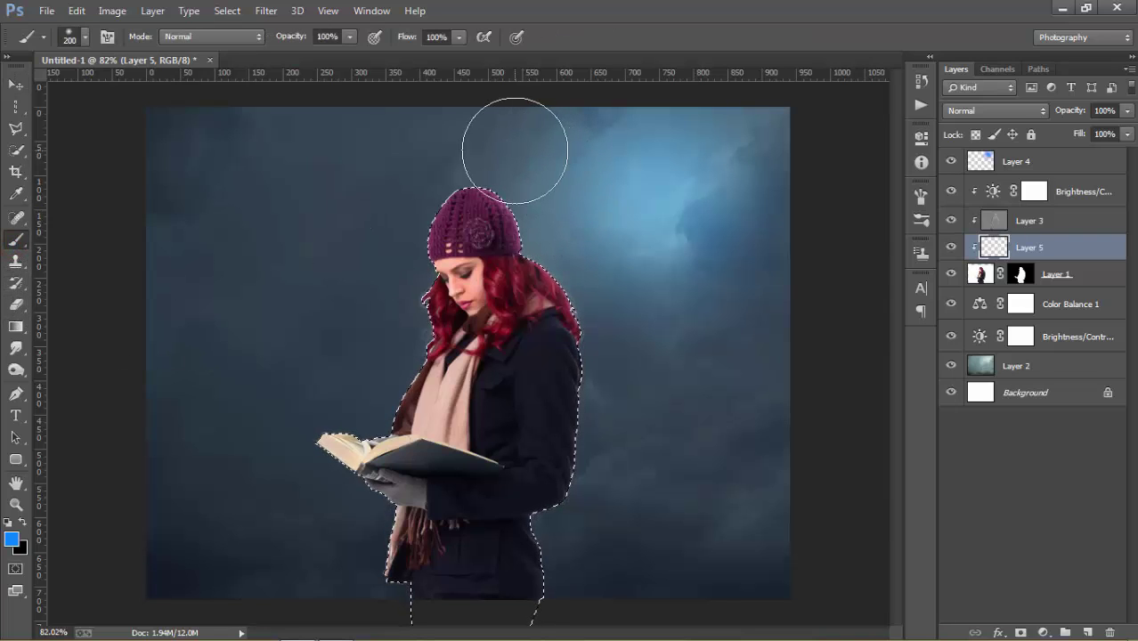
left_click_drag(537, 173, 633, 353)
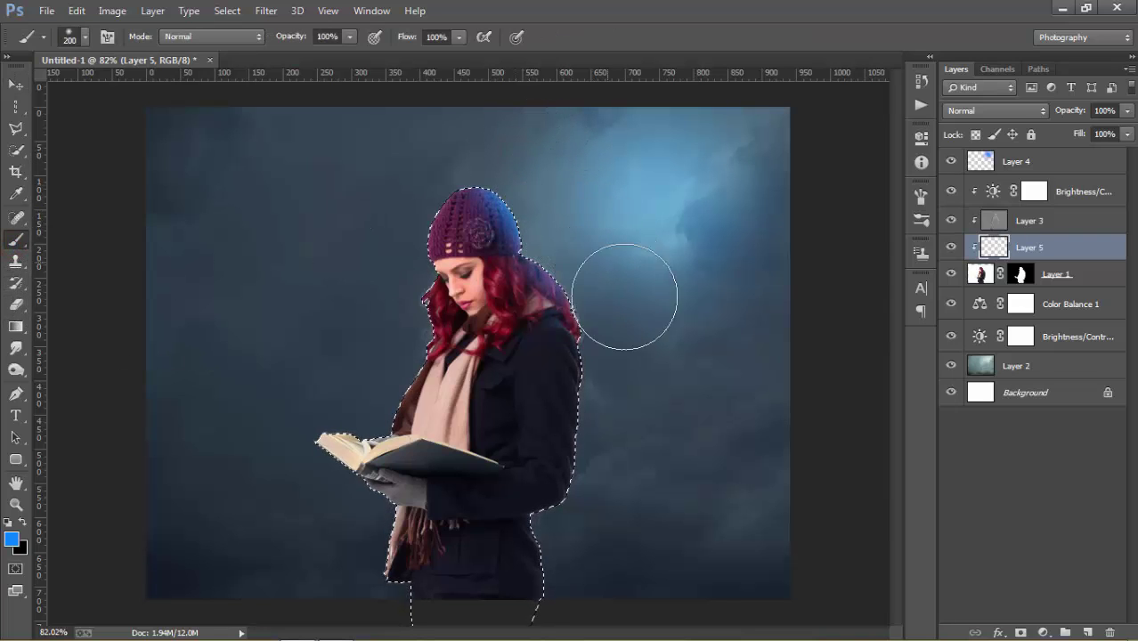
left_click(572, 229)
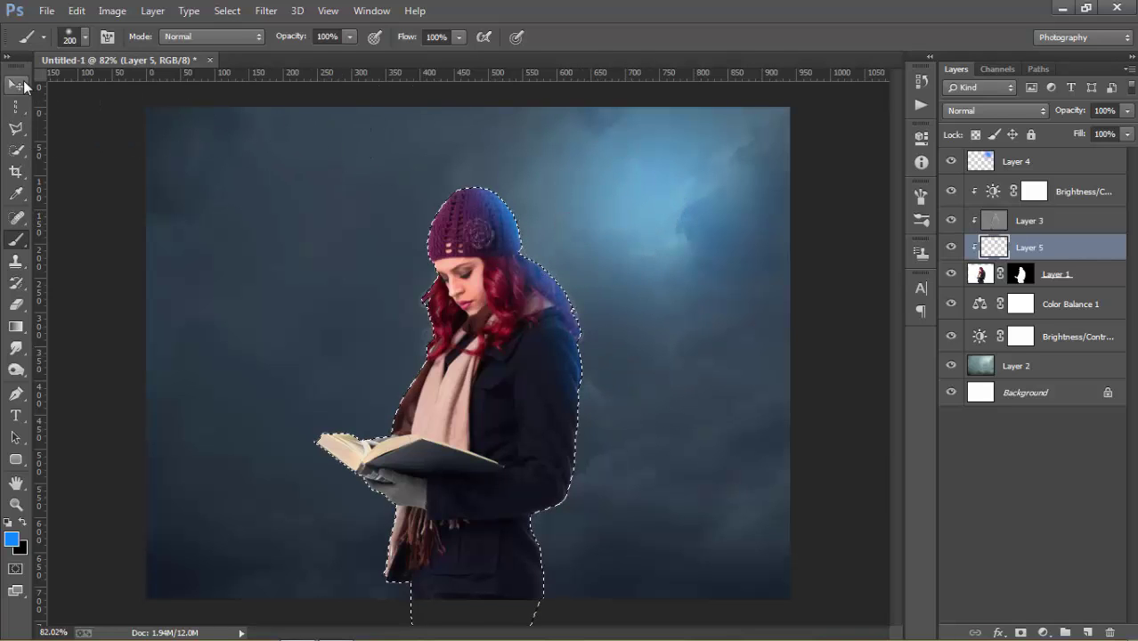
Deselect and blend the blue rim-light layer as Overlay
left_click(18, 83)
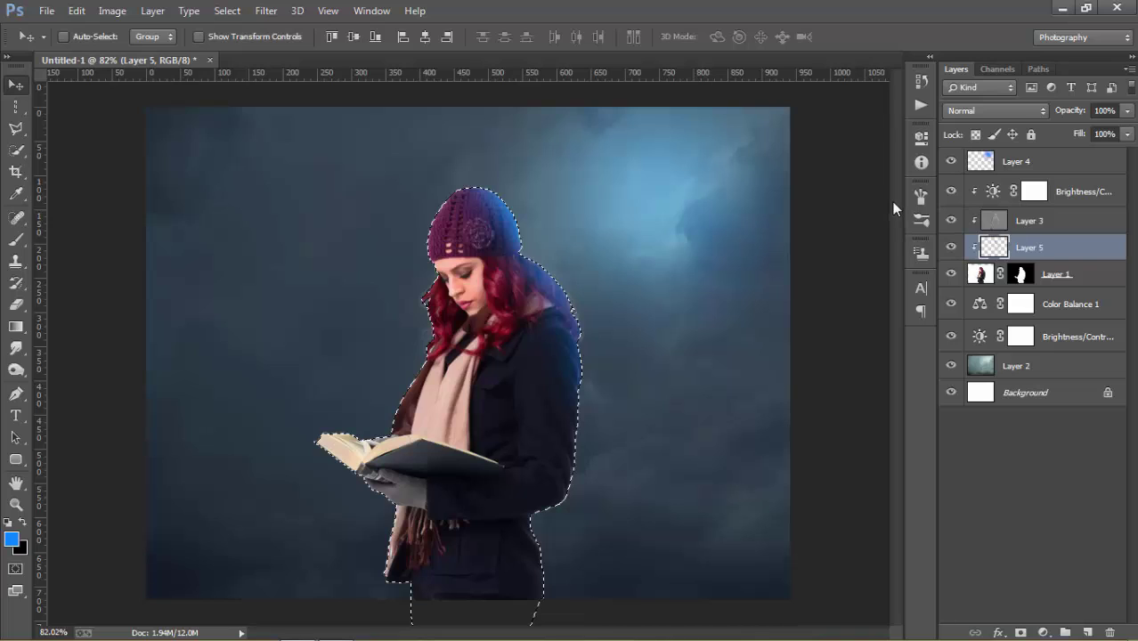
key("ctrl+d")
left_click(1000, 114)
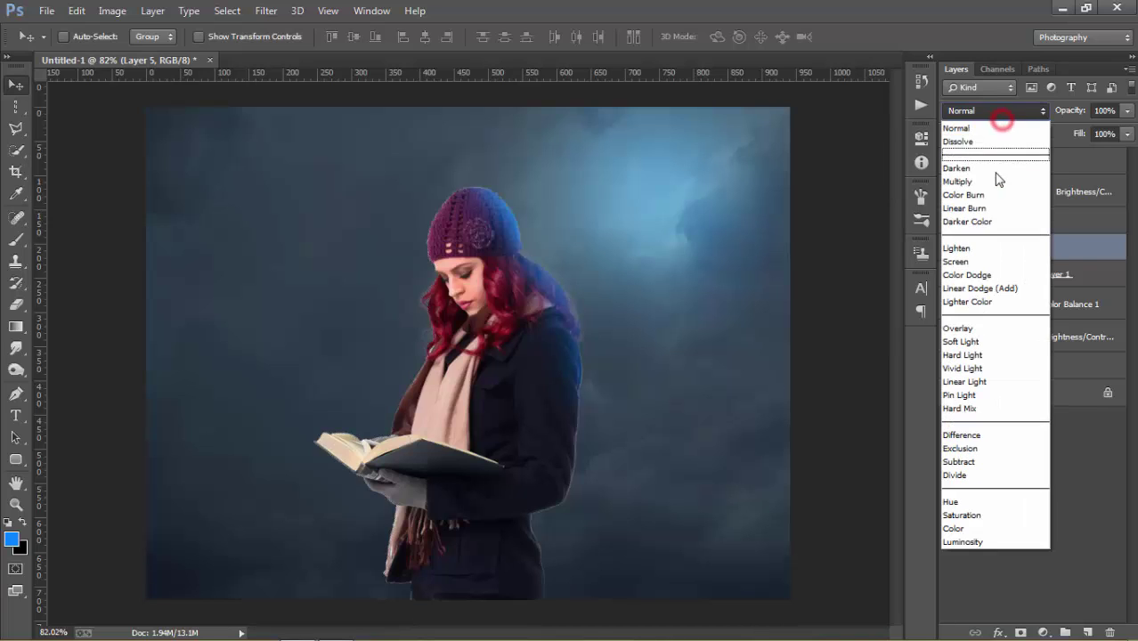
left_click(975, 328)
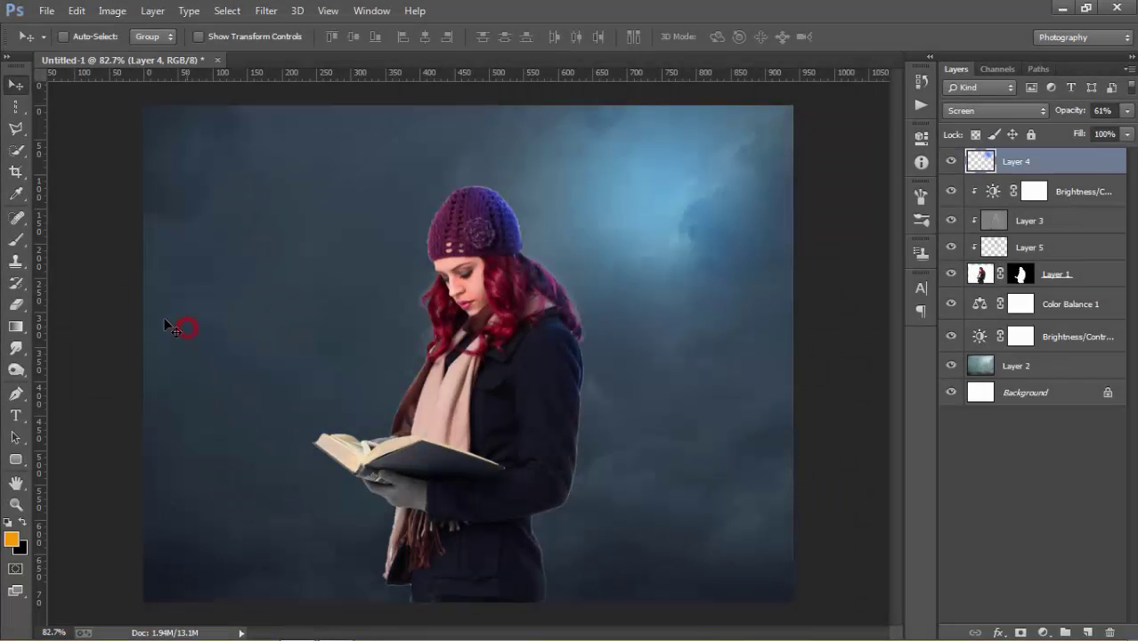
Trace a Polygonal Lasso selection from the book's corner up along the scarf and hair
left_click(16, 127)
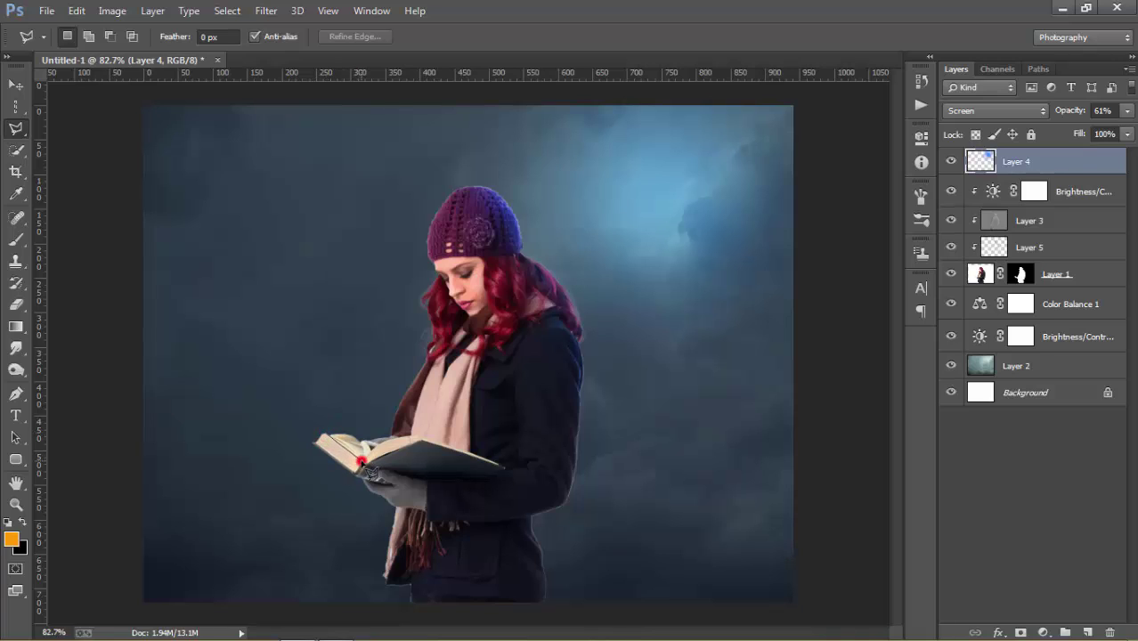
left_click(363, 458)
left_click(459, 422)
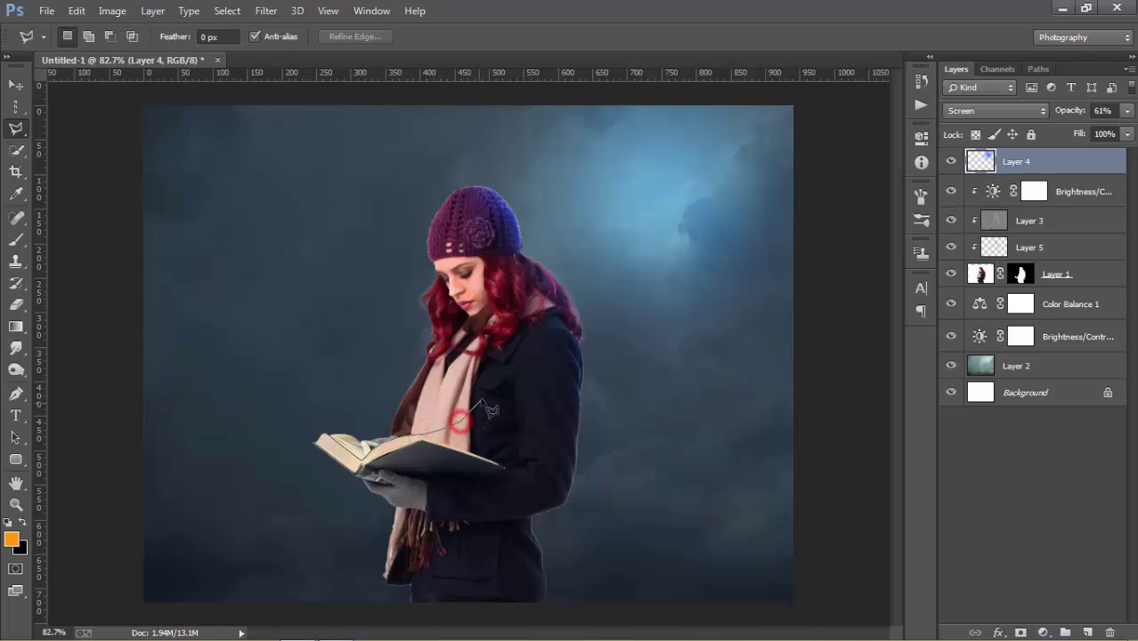
left_click(481, 391)
left_click(471, 354)
left_click(436, 317)
left_click(409, 304)
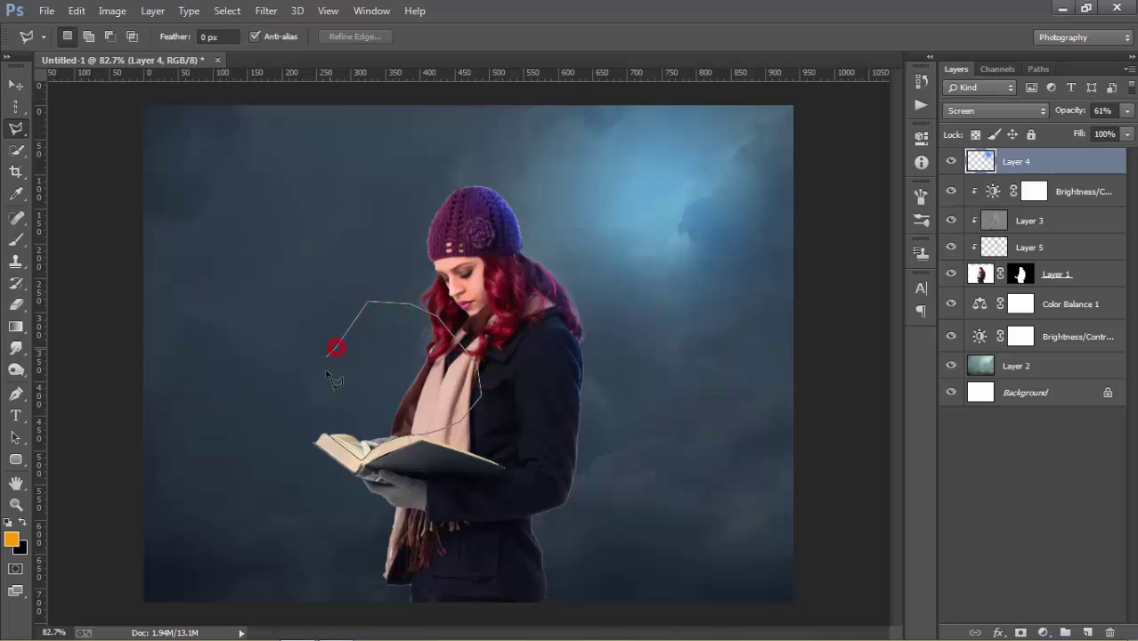
left_click(329, 417)
double_click(329, 434)
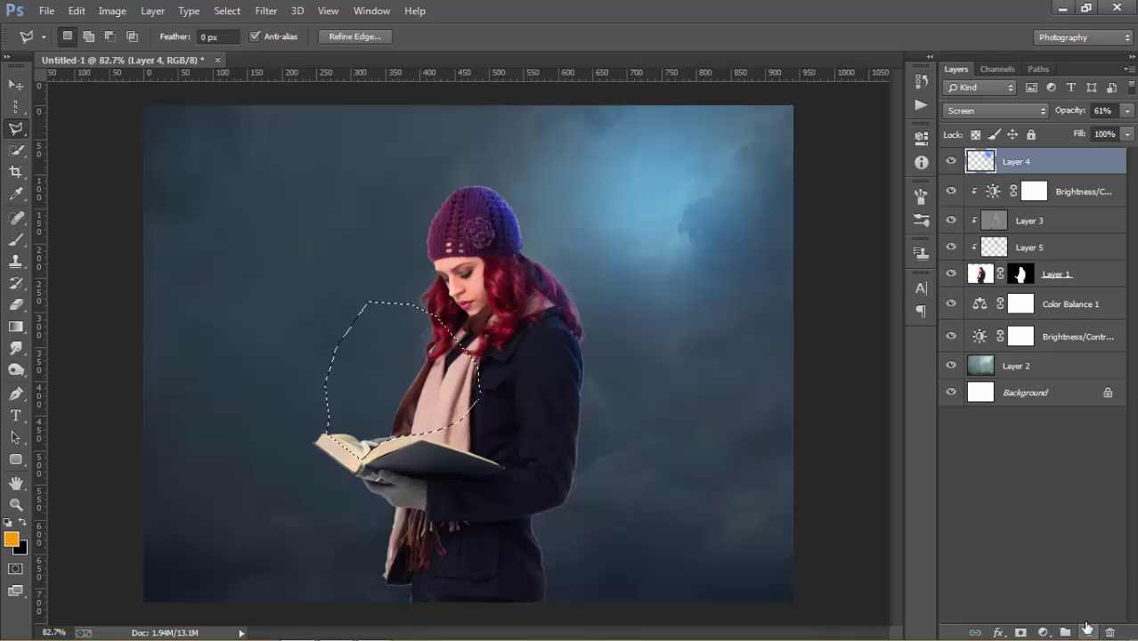
Add an orange-to-transparent linear Gradient Fill layer at 90° over the selection above the book
left_click(1040, 632)
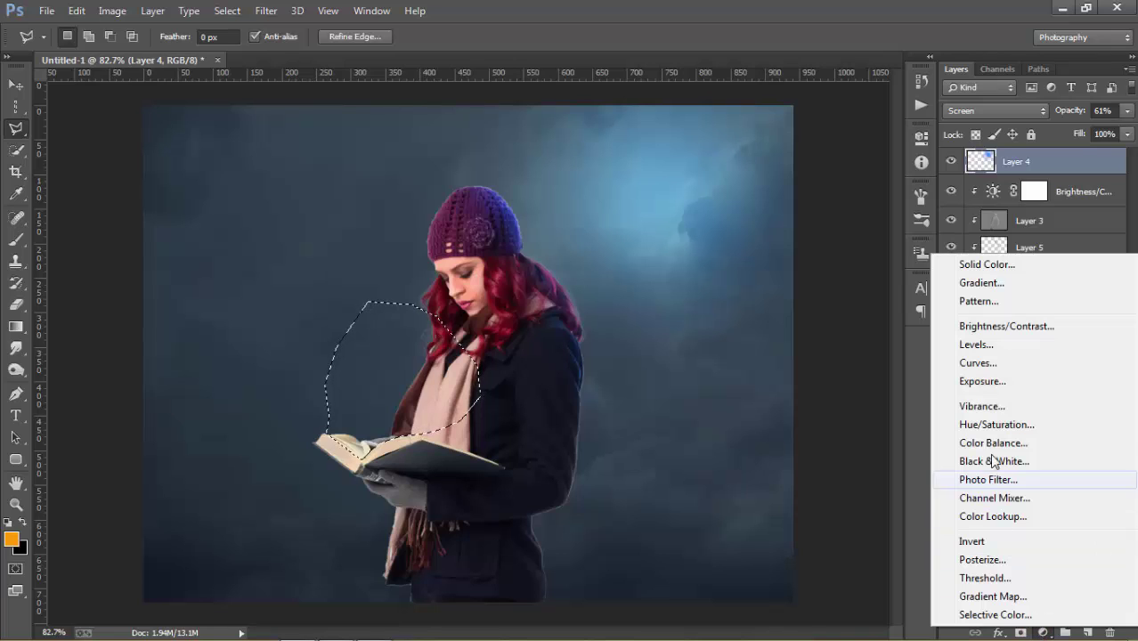
left_click(966, 283)
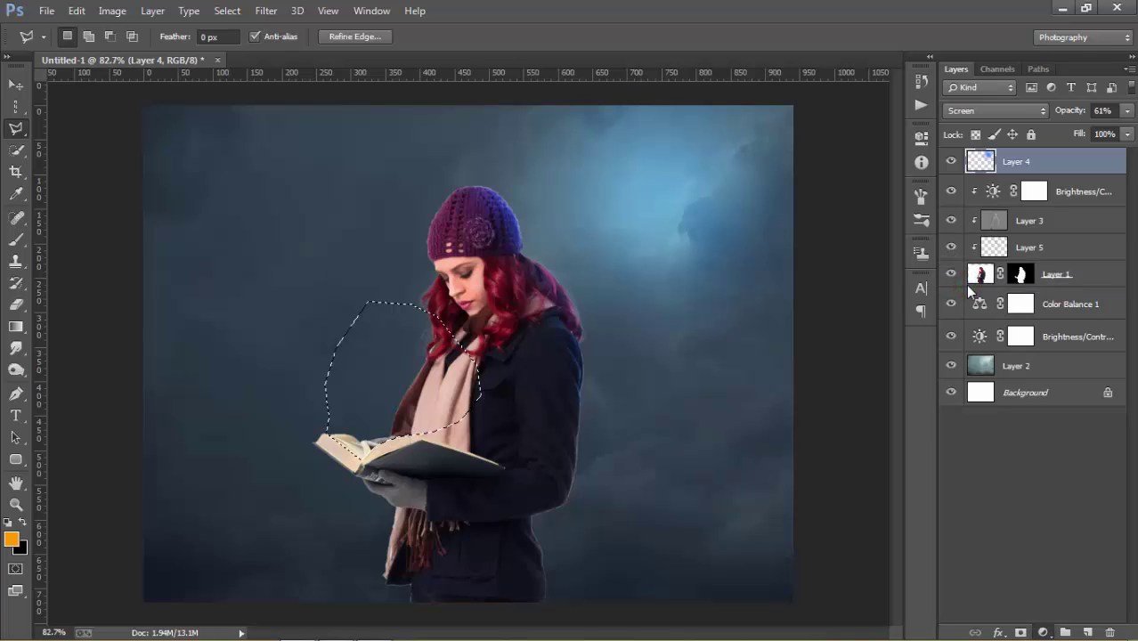
key("ctrl+d")
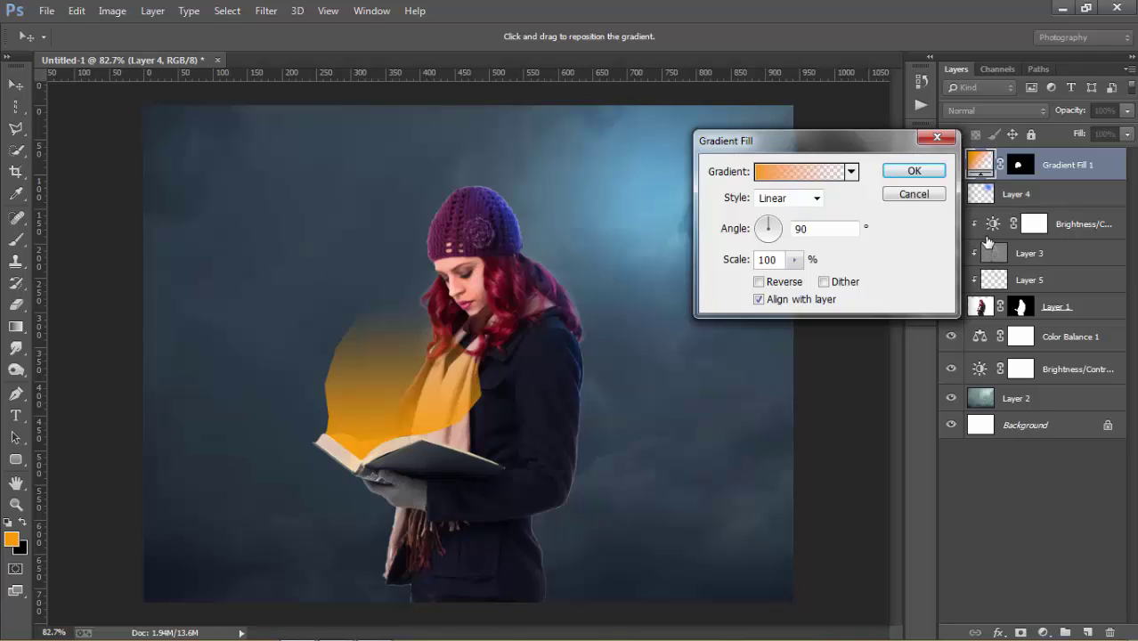
left_click(913, 171)
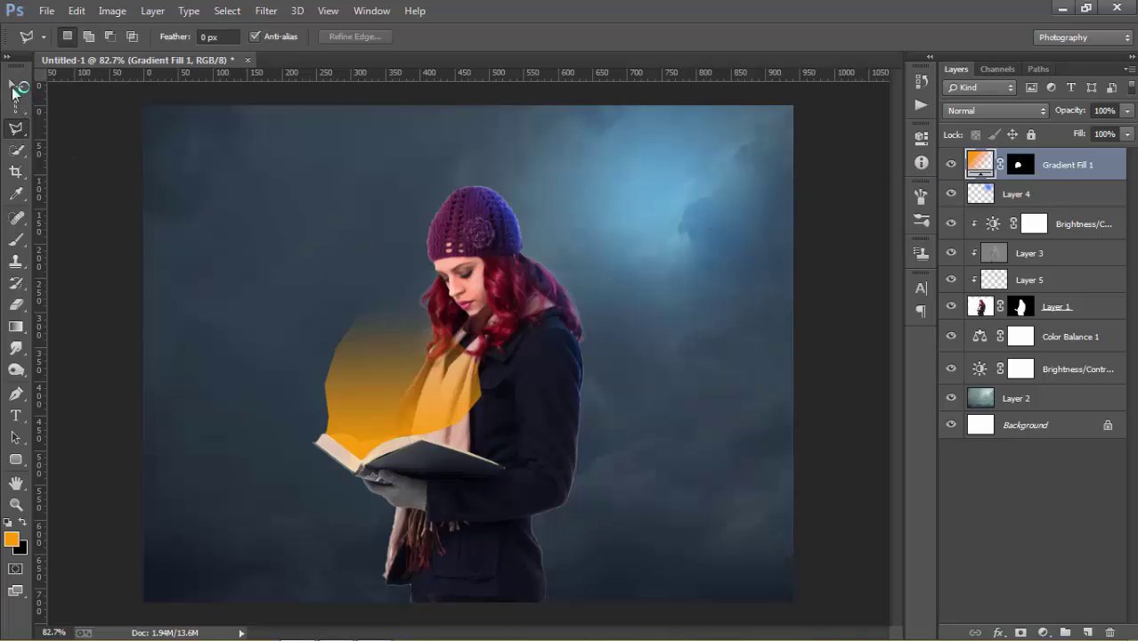
Select Gradient Fill 1's layer mask and set the Brush to 60% opacity
left_click(12, 86)
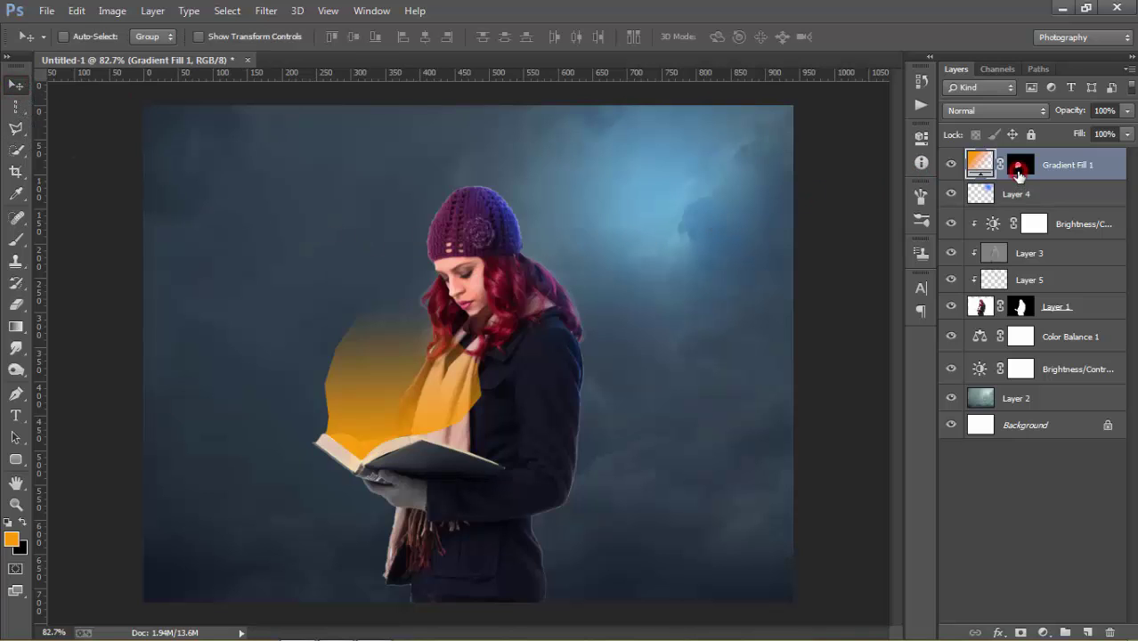
left_click(1017, 169)
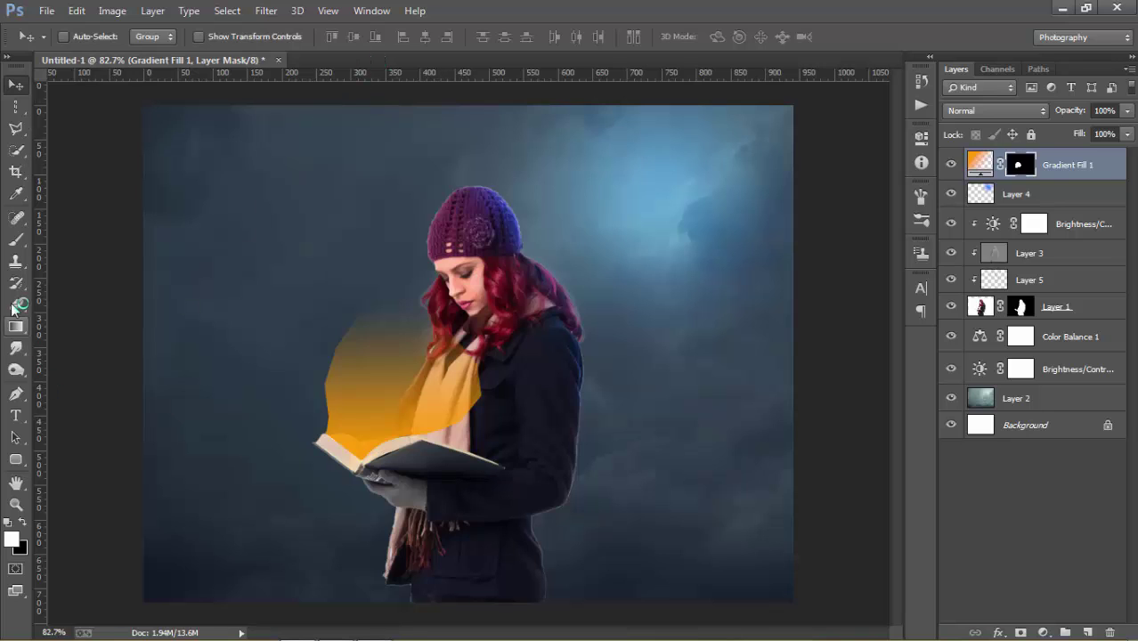
left_click(15, 240)
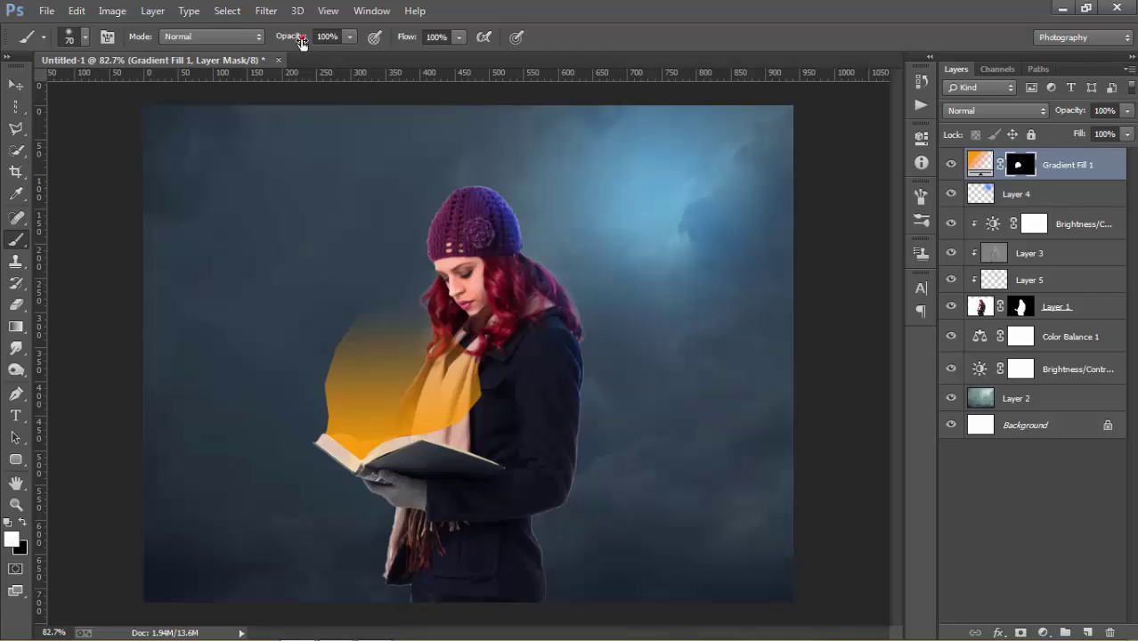
left_click_drag(302, 42, 247, 40)
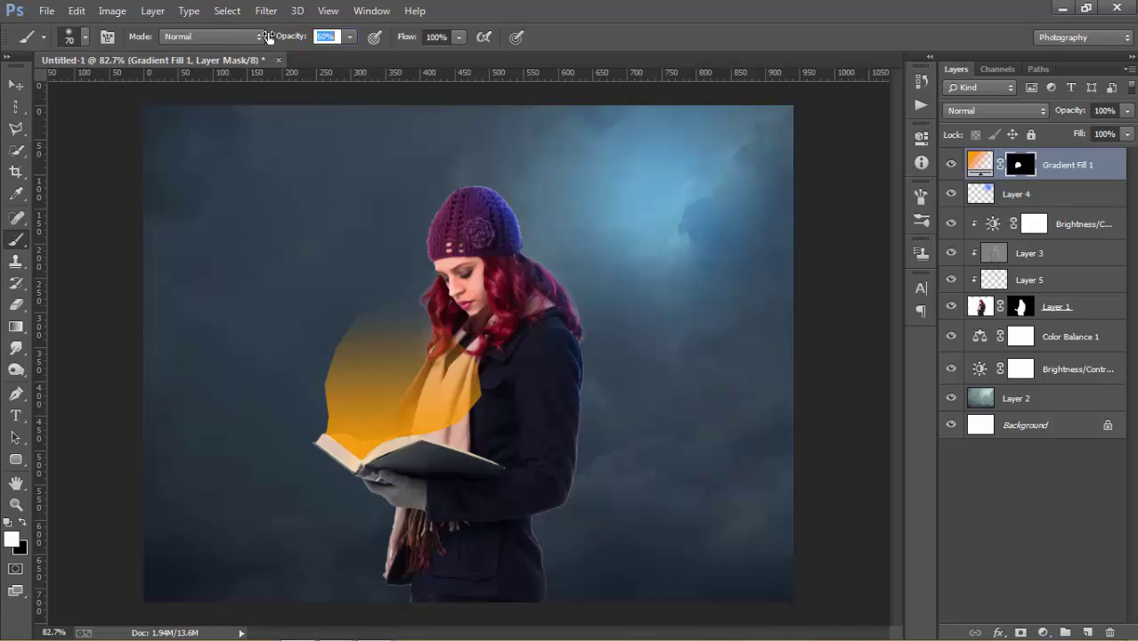
key("Return")
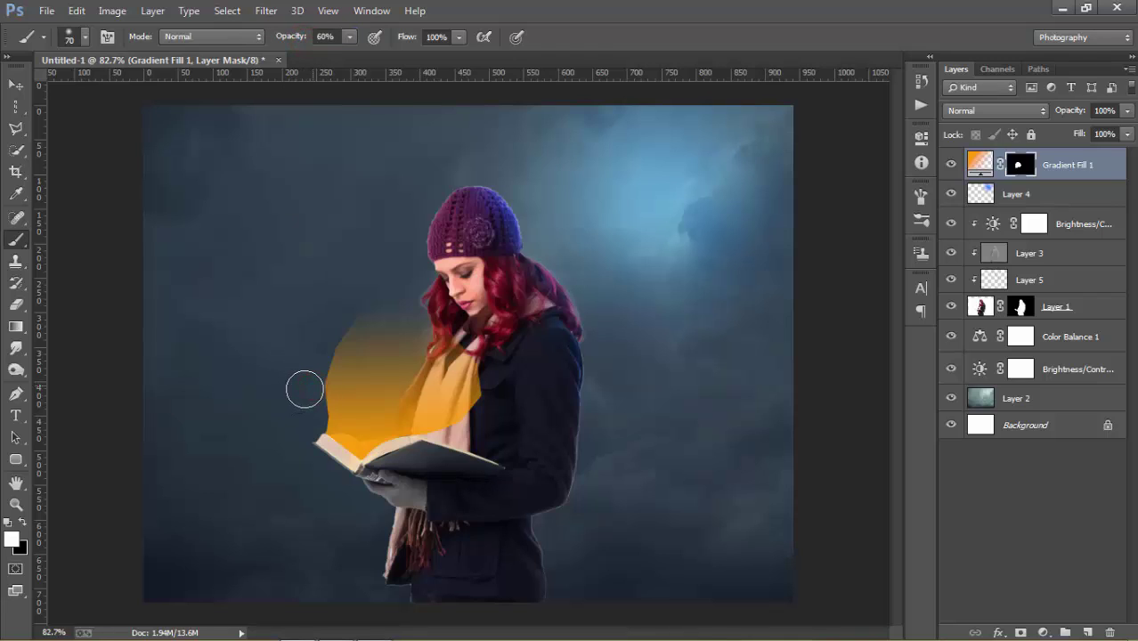
Paint black on the mask to trim the glow's upper-left and left edges and clear the scarf
left_click_drag(305, 390, 307, 389)
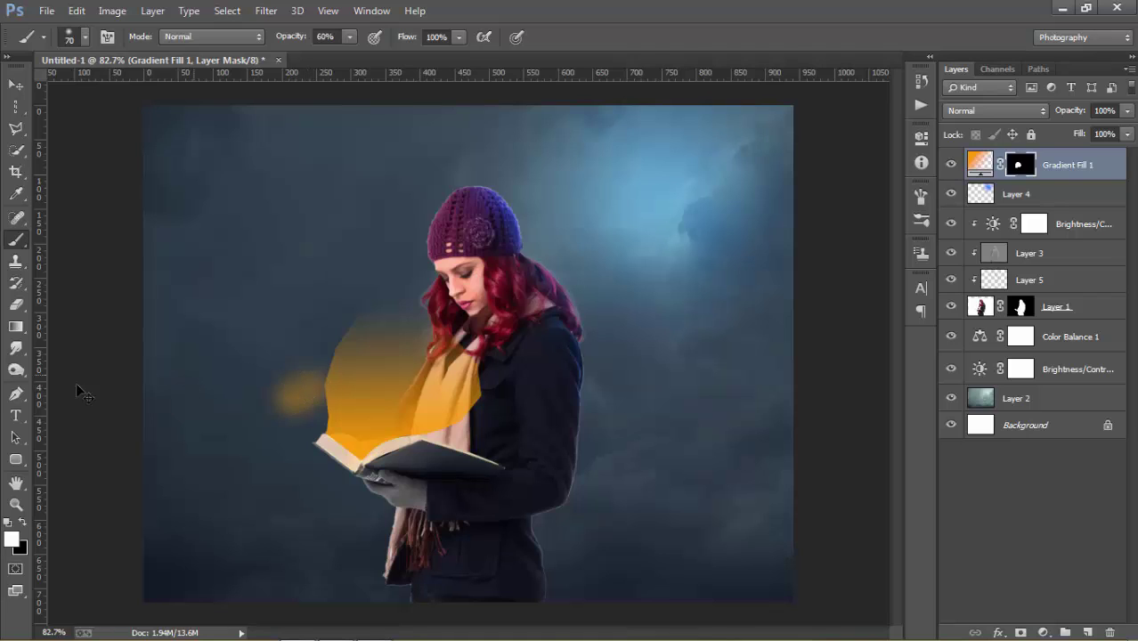
key("ctrl+z")
left_click(23, 524)
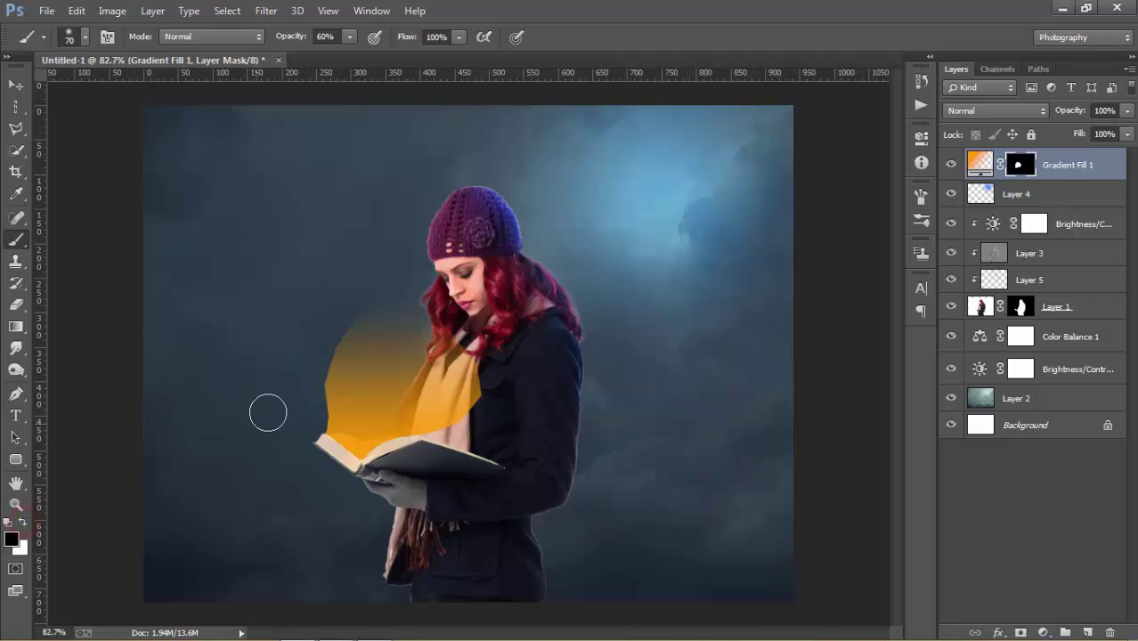
left_click(306, 386)
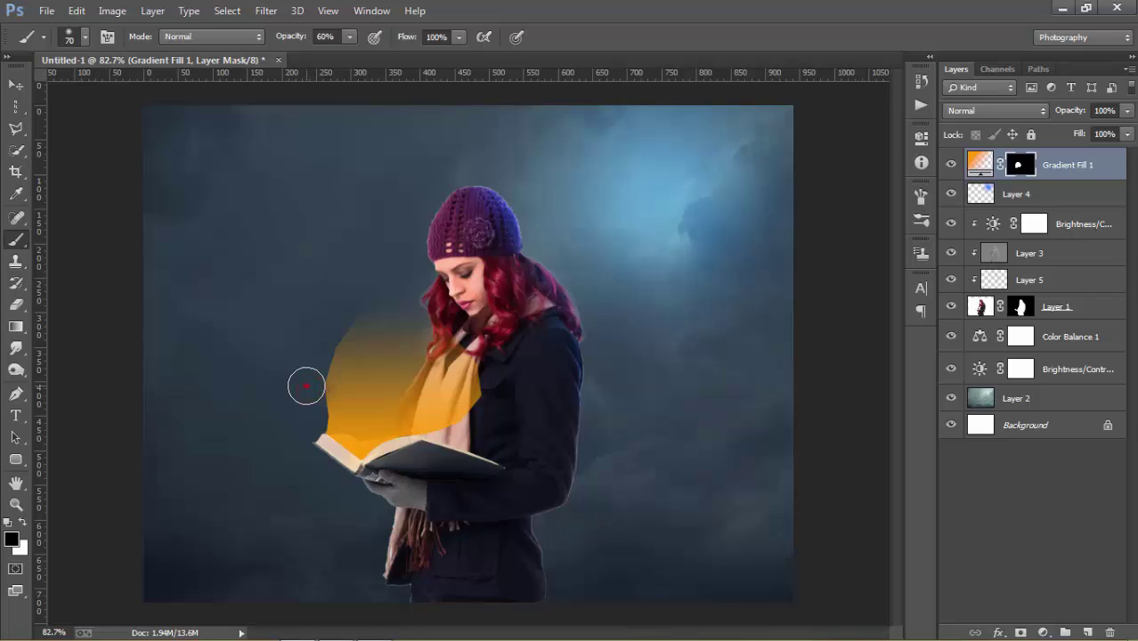
left_click_drag(307, 389, 303, 415)
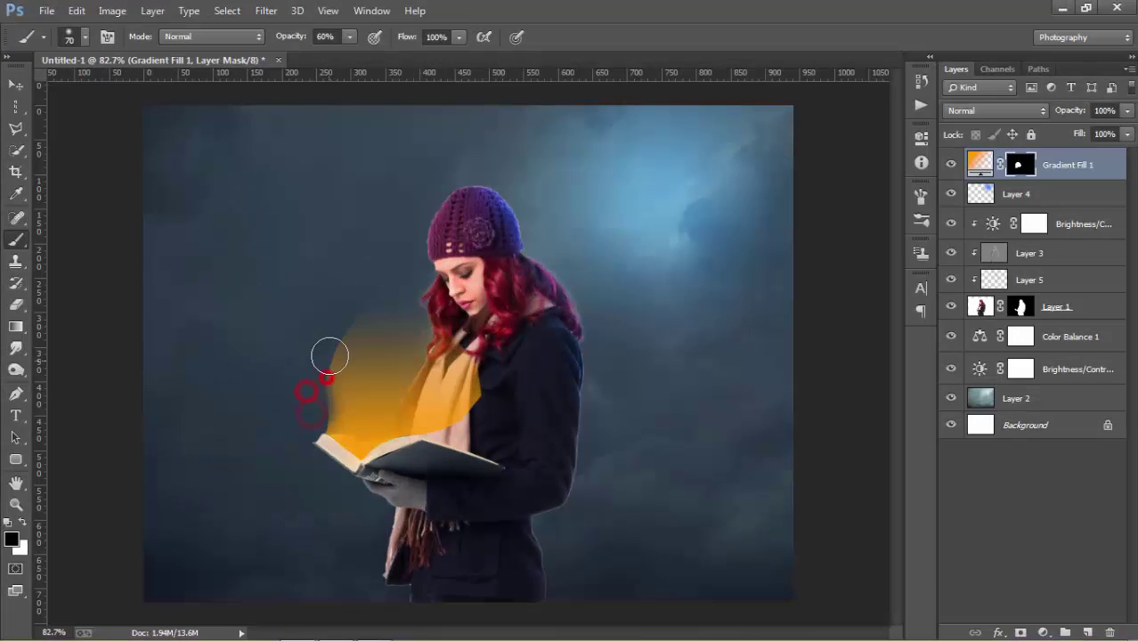
mouse_move(325, 351)
left_mouse_down()
mouse_move(336, 369)
mouse_move(358, 312)
left_mouse_up()
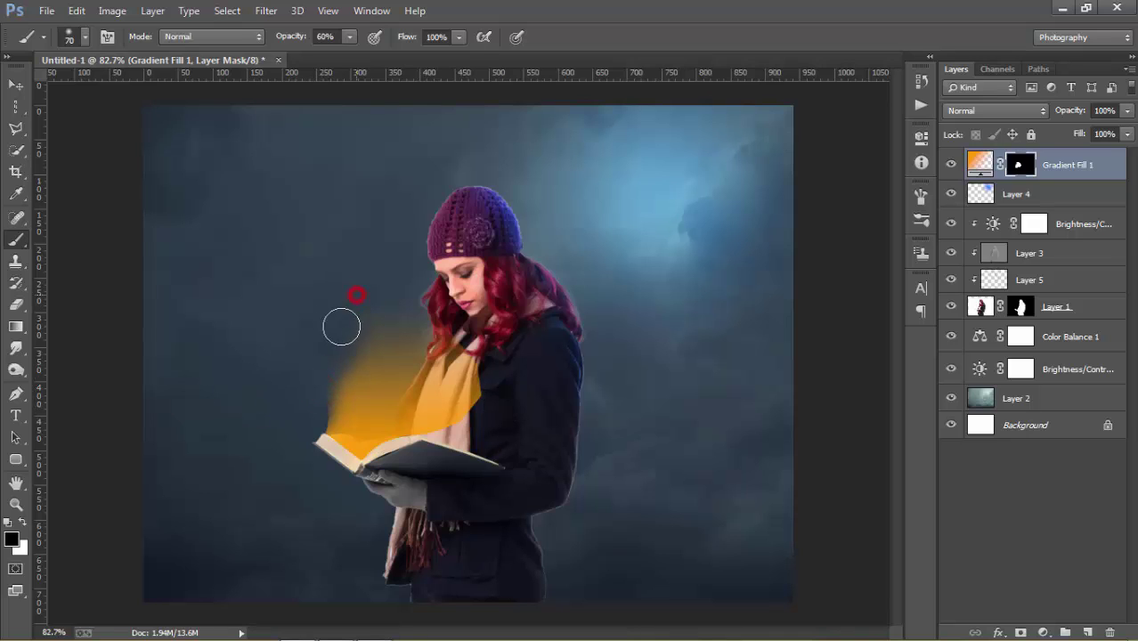
left_click_drag(308, 355, 315, 419)
mouse_move(437, 431)
left_mouse_down()
mouse_move(439, 381)
mouse_move(471, 356)
mouse_move(481, 392)
mouse_move(449, 414)
mouse_move(475, 414)
mouse_move(506, 368)
mouse_move(372, 317)
left_mouse_up()
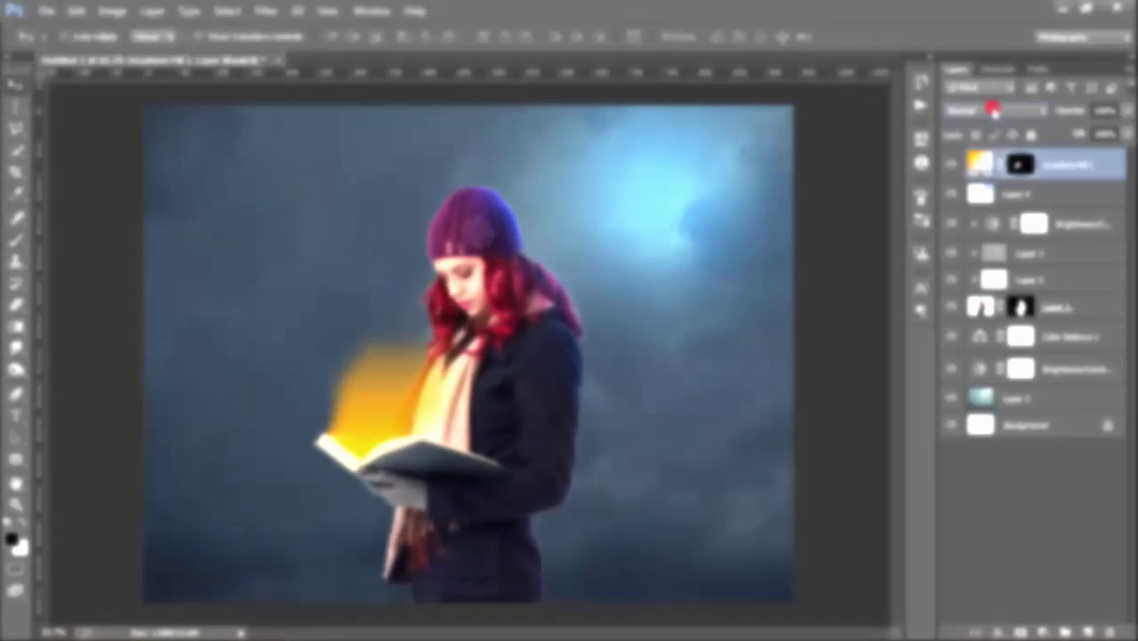
left_click(990, 108)
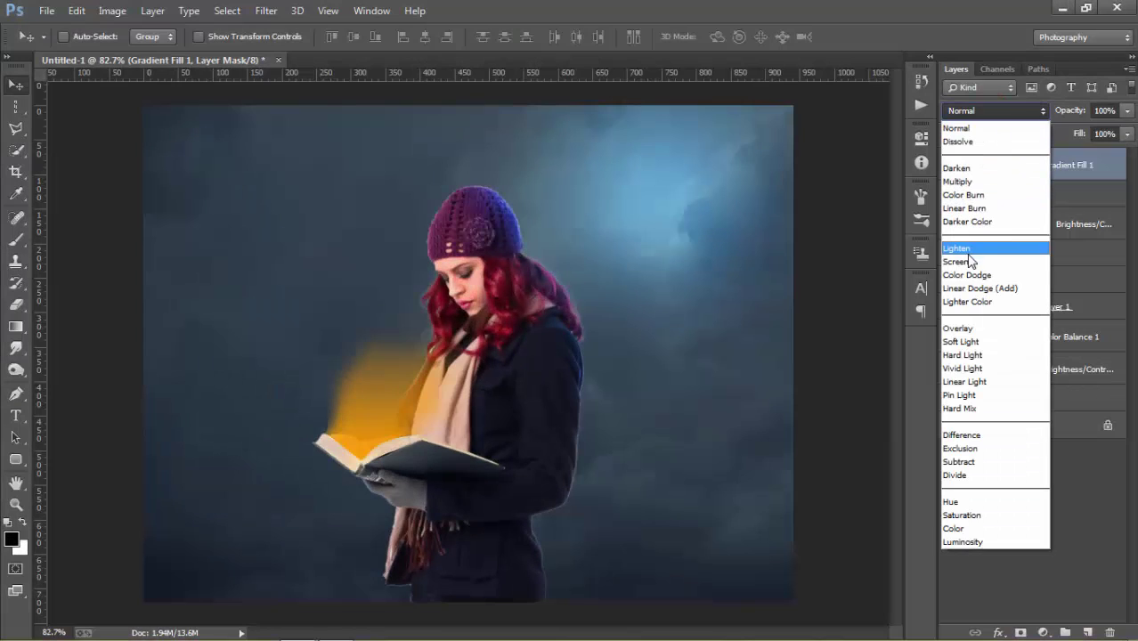
Blend Gradient Fill 1 in Screen and fade its edges with 18% black mask strokes
left_click(969, 260)
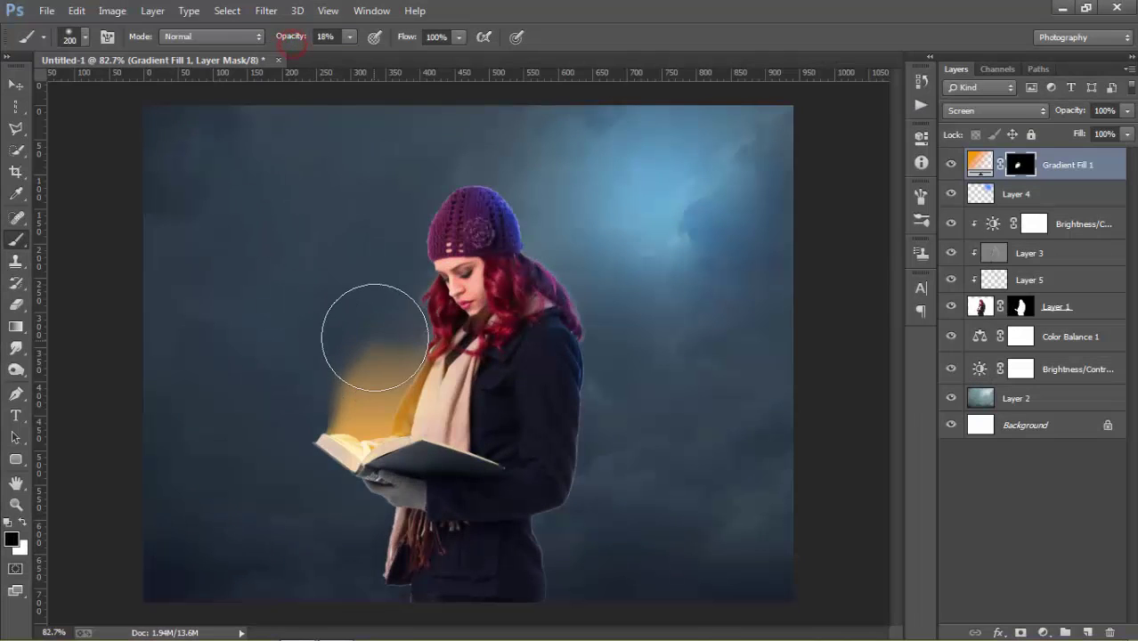
left_click(376, 332)
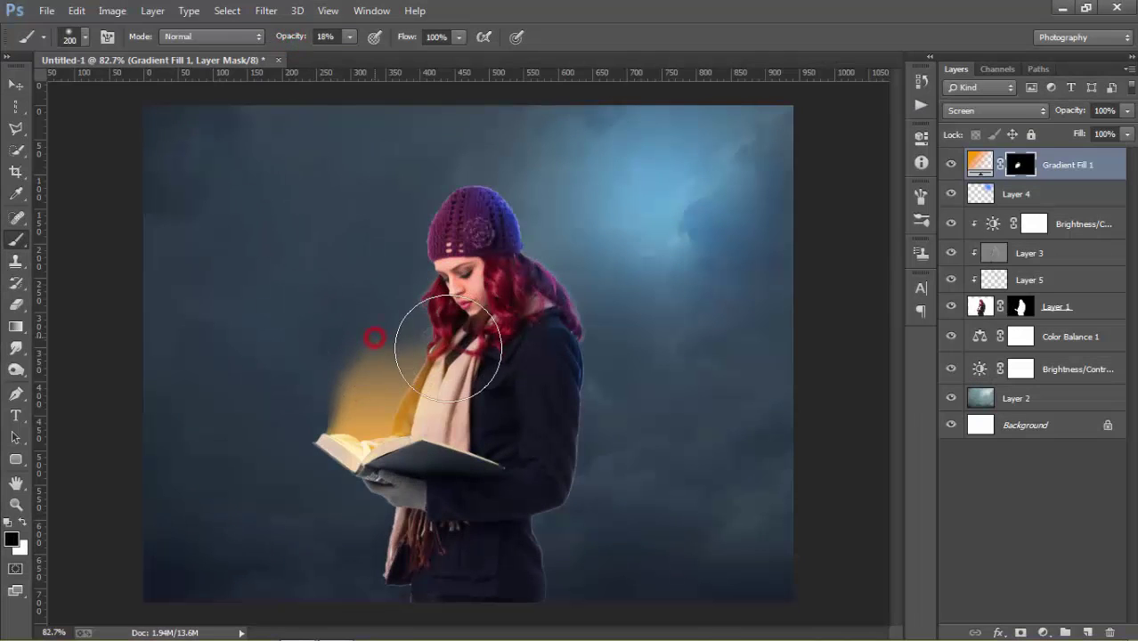
left_click(468, 363)
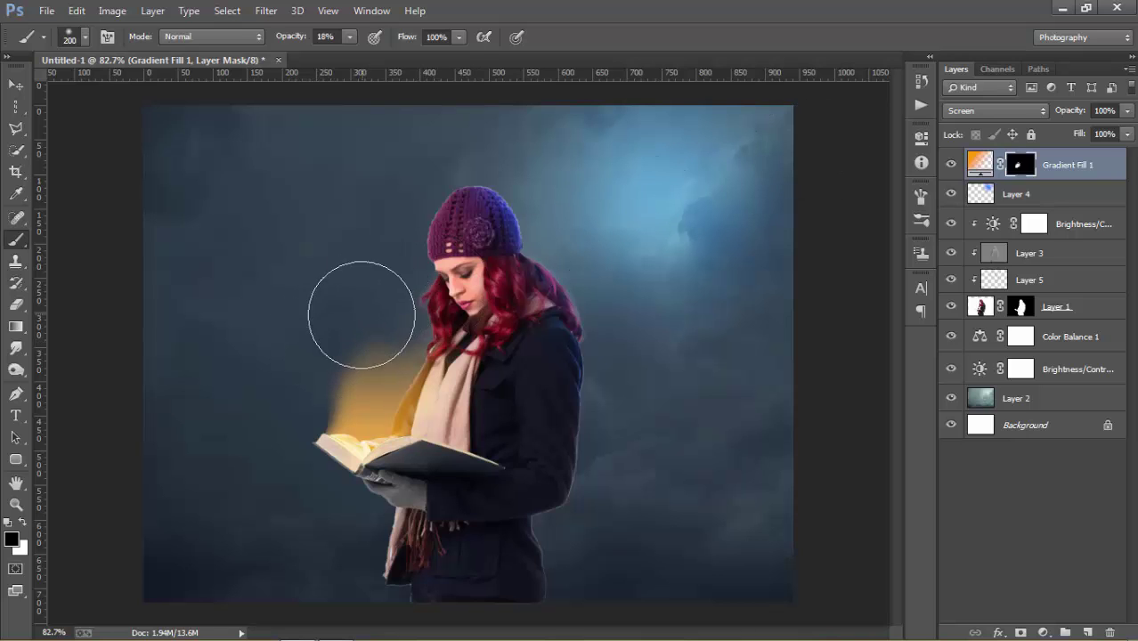
left_click(397, 322)
left_click(325, 356)
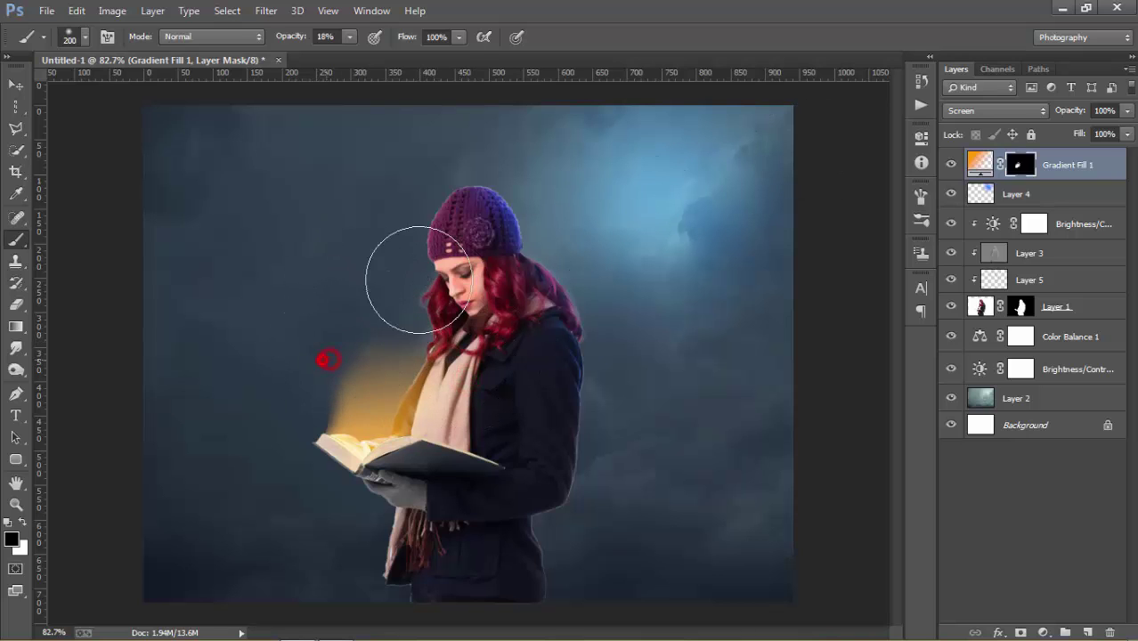
left_click(340, 346)
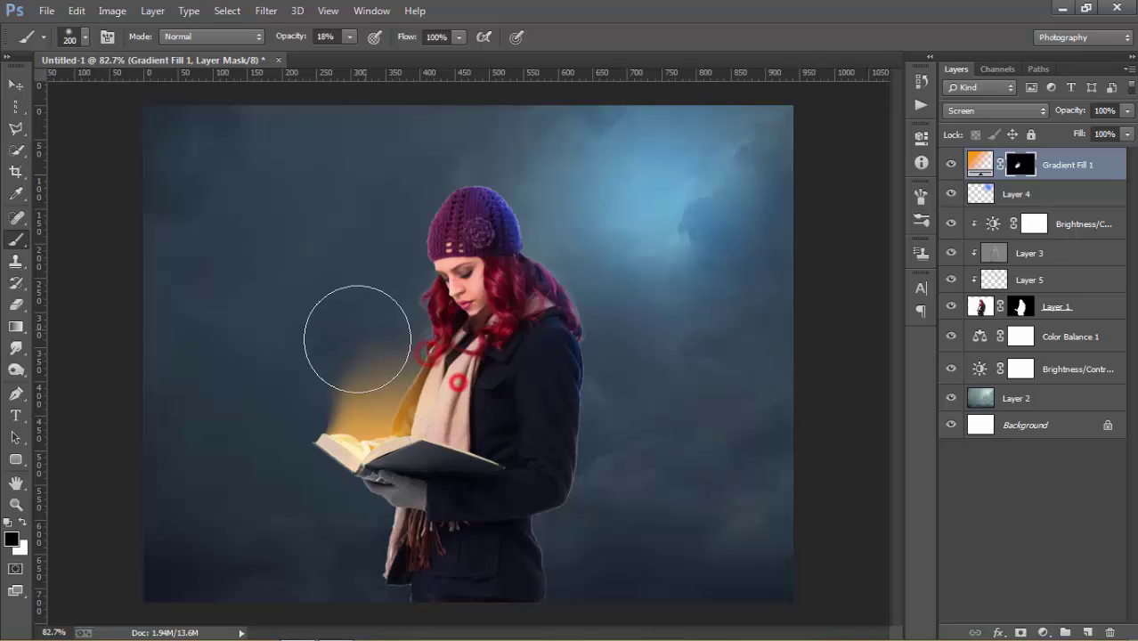
left_click(334, 352)
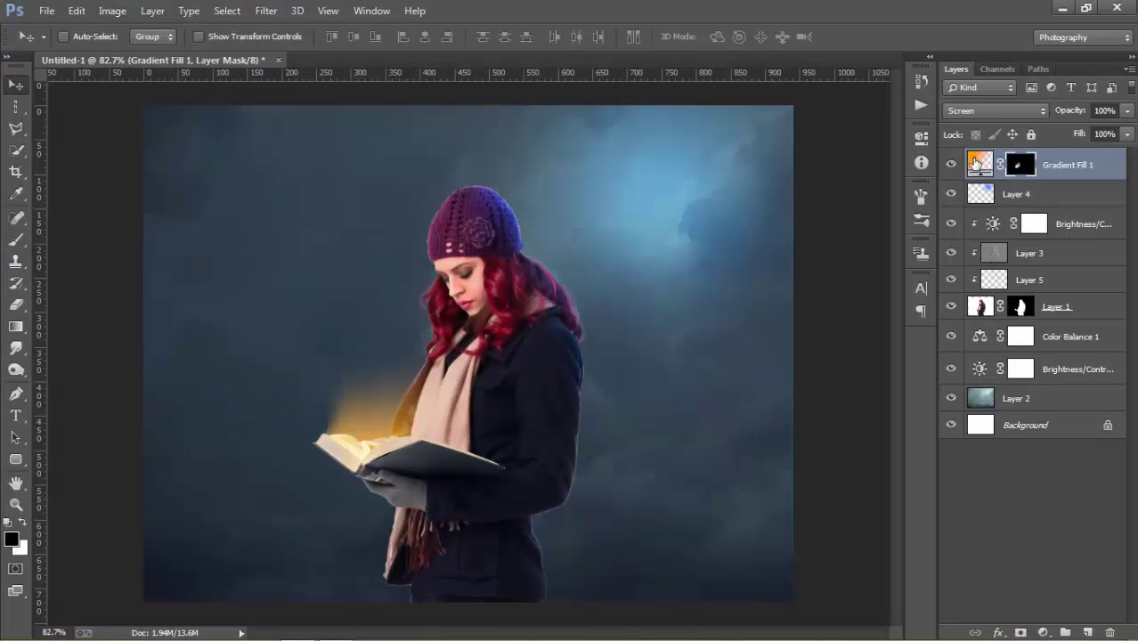
Duplicate Gradient Fill 1, try the copy in Overlay, then delete that copy
mouse_move(980, 164)
left_mouse_down()
mouse_move(1093, 608)
mouse_move(1087, 632)
left_mouse_up()
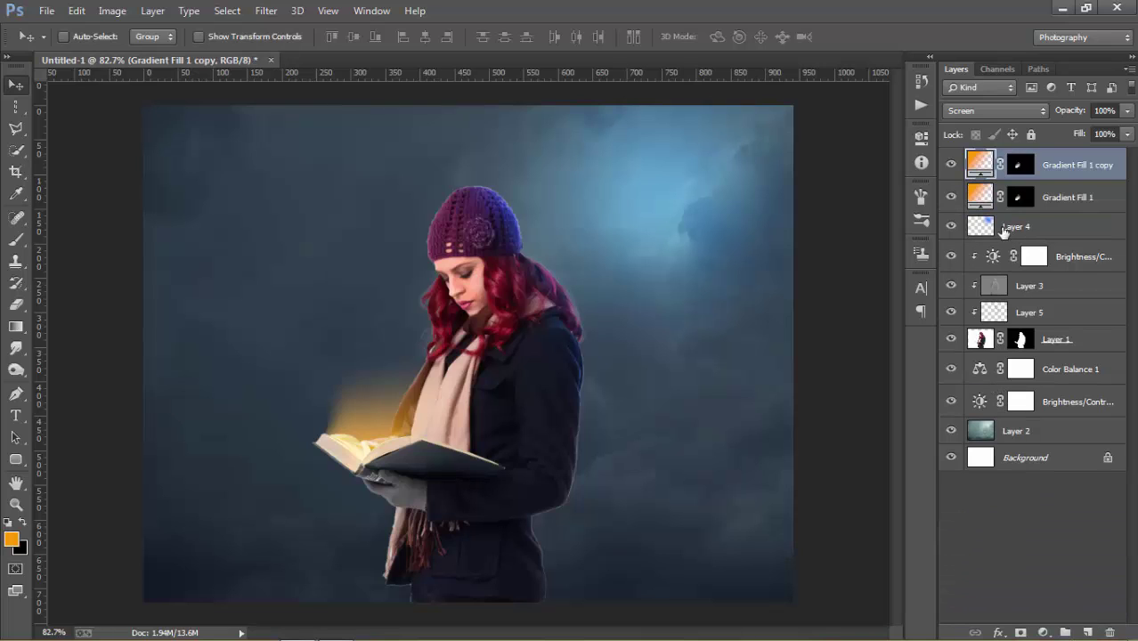
left_click(982, 114)
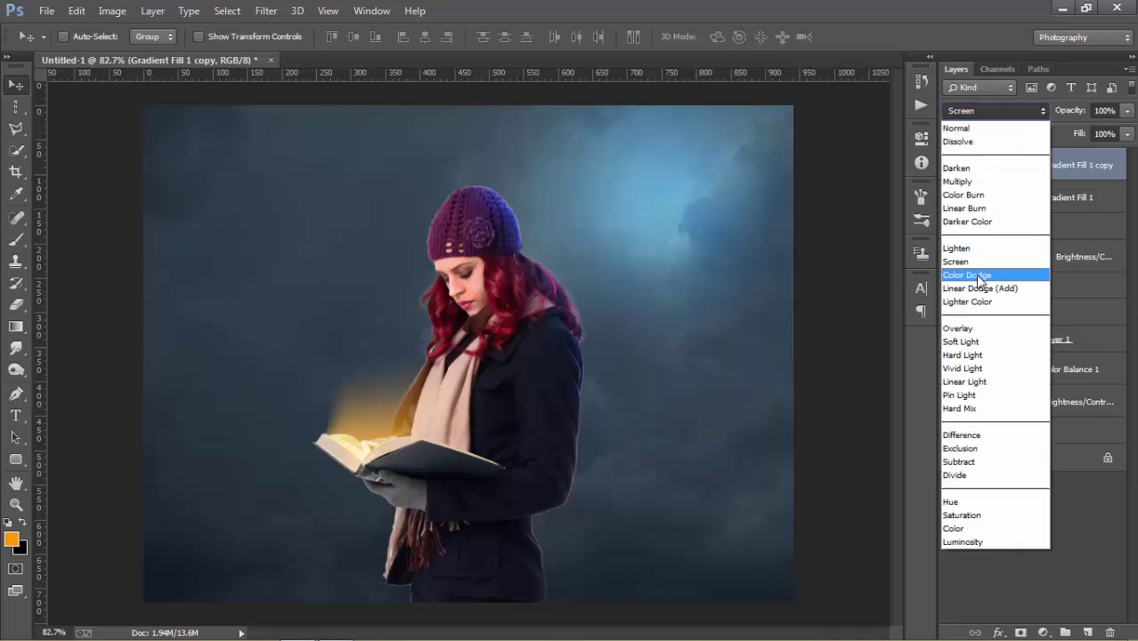
left_click(976, 329)
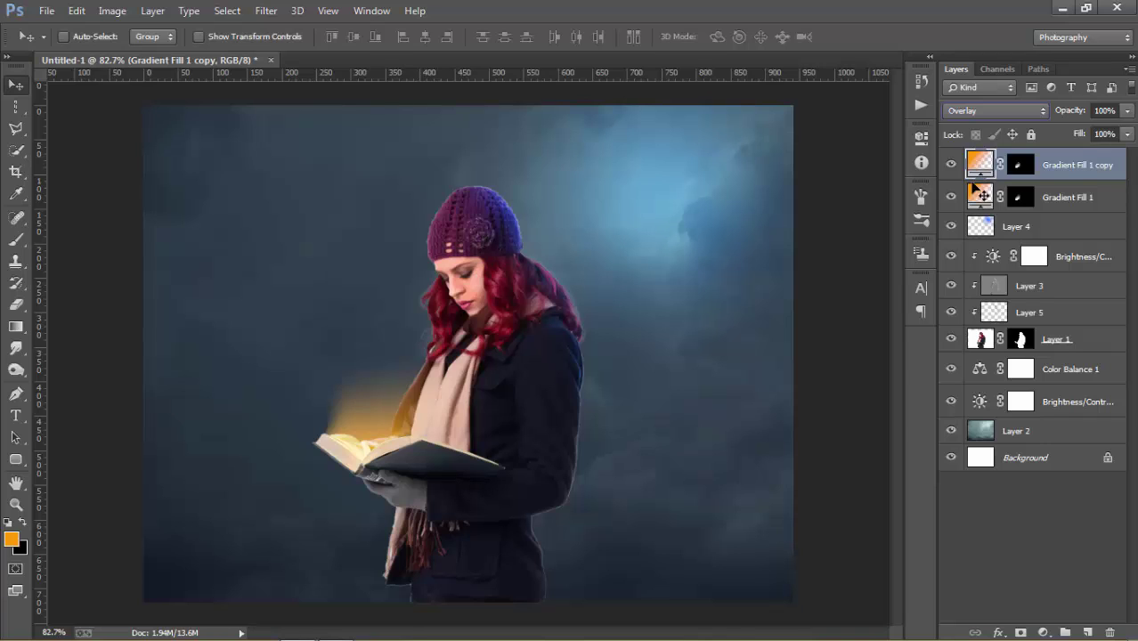
left_click_drag(1089, 166, 1109, 631)
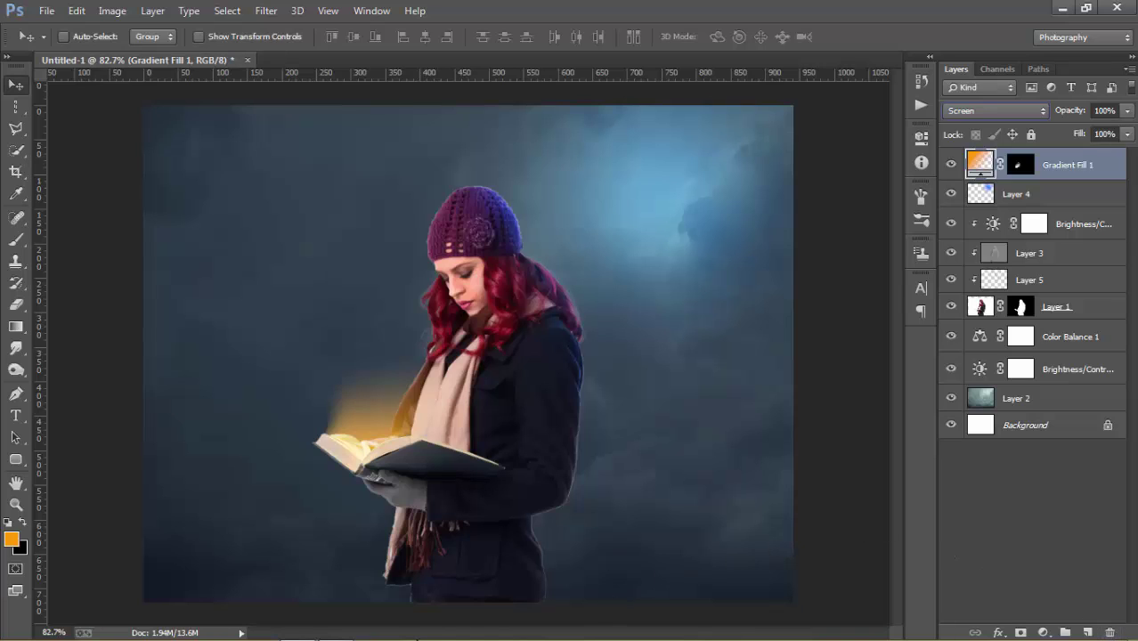
Duplicate Gradient Fill 1 again and blend the new copy in Overlay
left_click(331, 628)
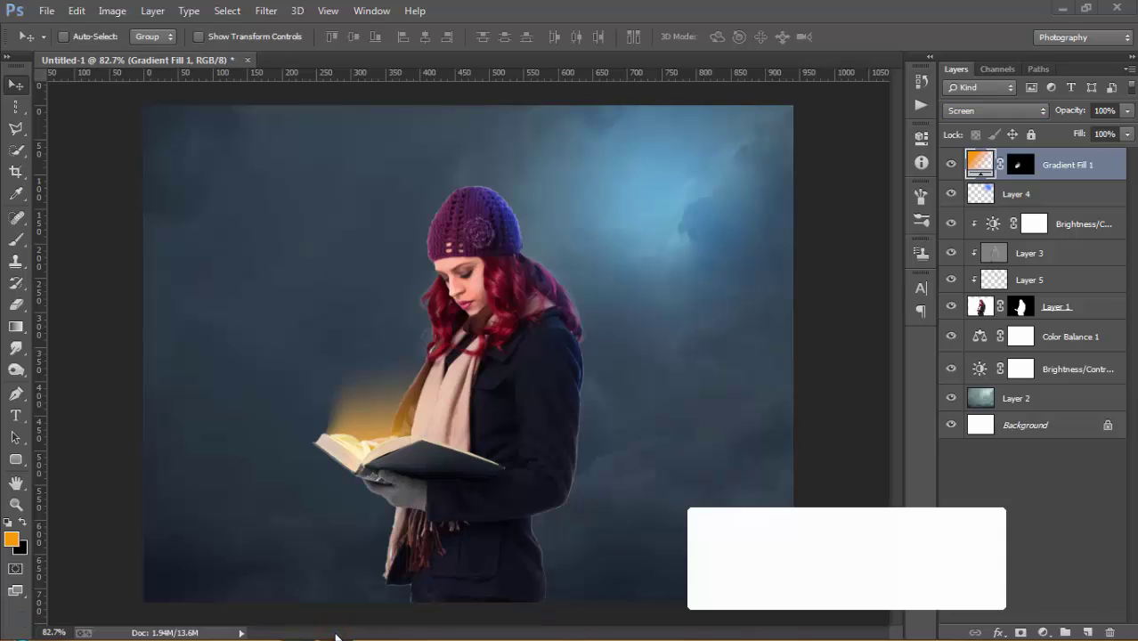
left_click(1064, 584)
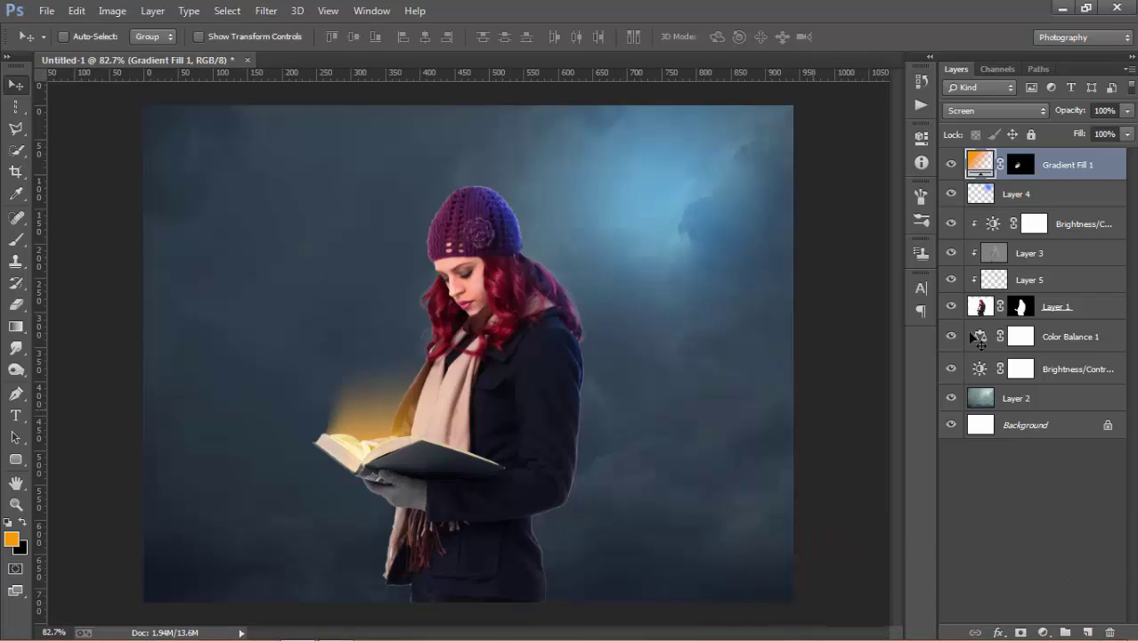
mouse_move(1068, 165)
left_mouse_down()
mouse_move(1069, 553)
mouse_move(1087, 632)
left_mouse_up()
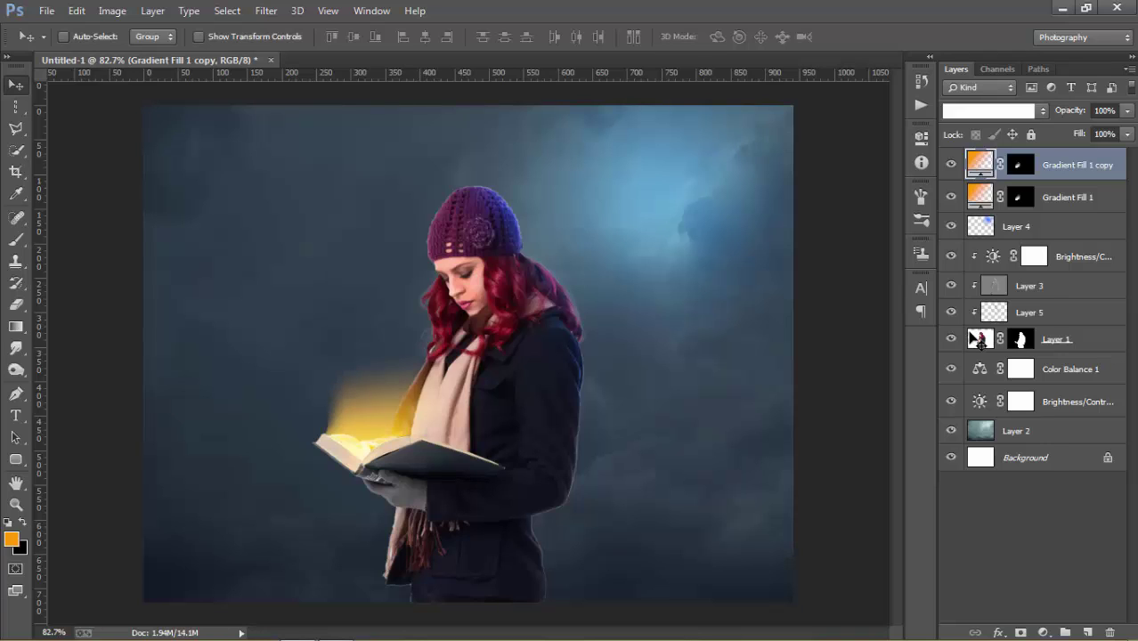
left_click(995, 111)
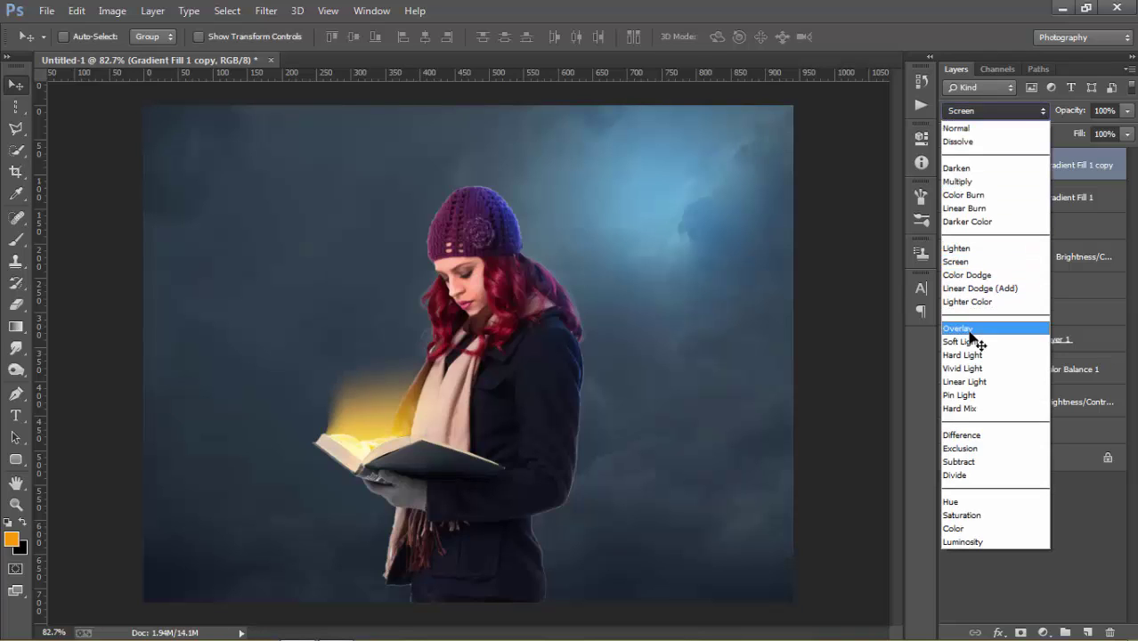
left_click(971, 330)
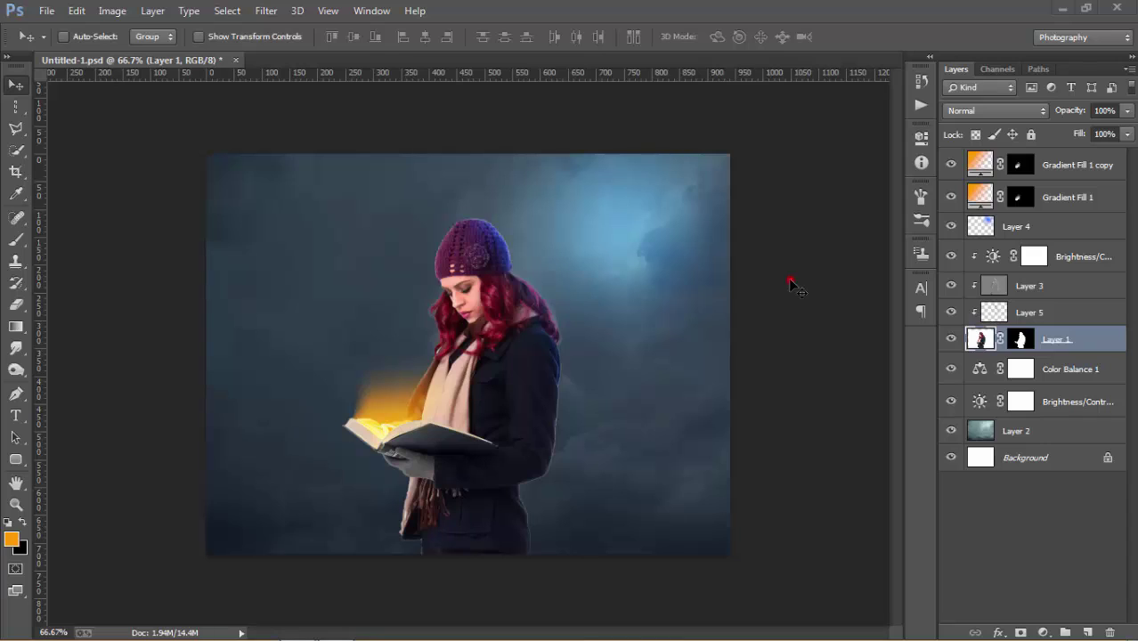
Create Layer 6 clipped to the woman and paint orange light on her face, hair and scarf
left_click(790, 282)
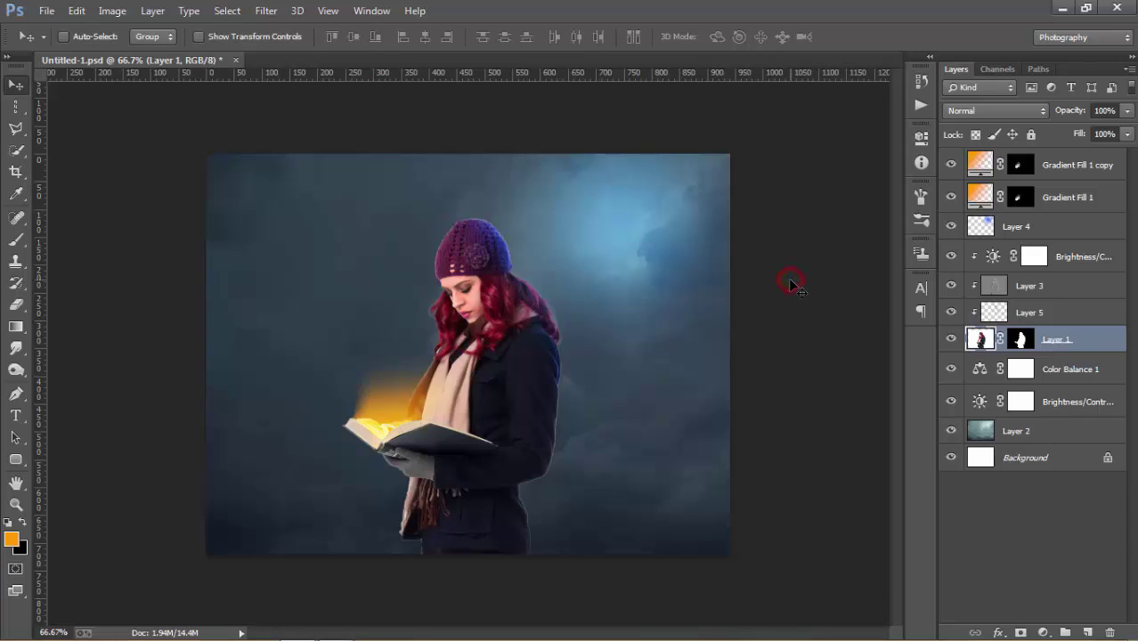
left_click(1090, 632)
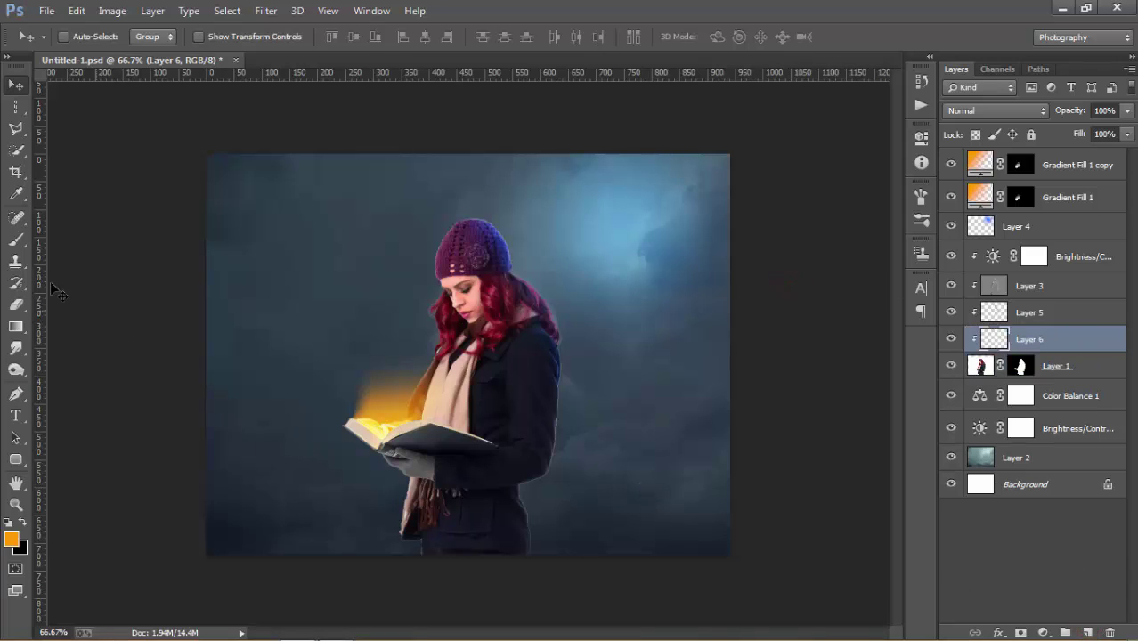
left_click(16, 239)
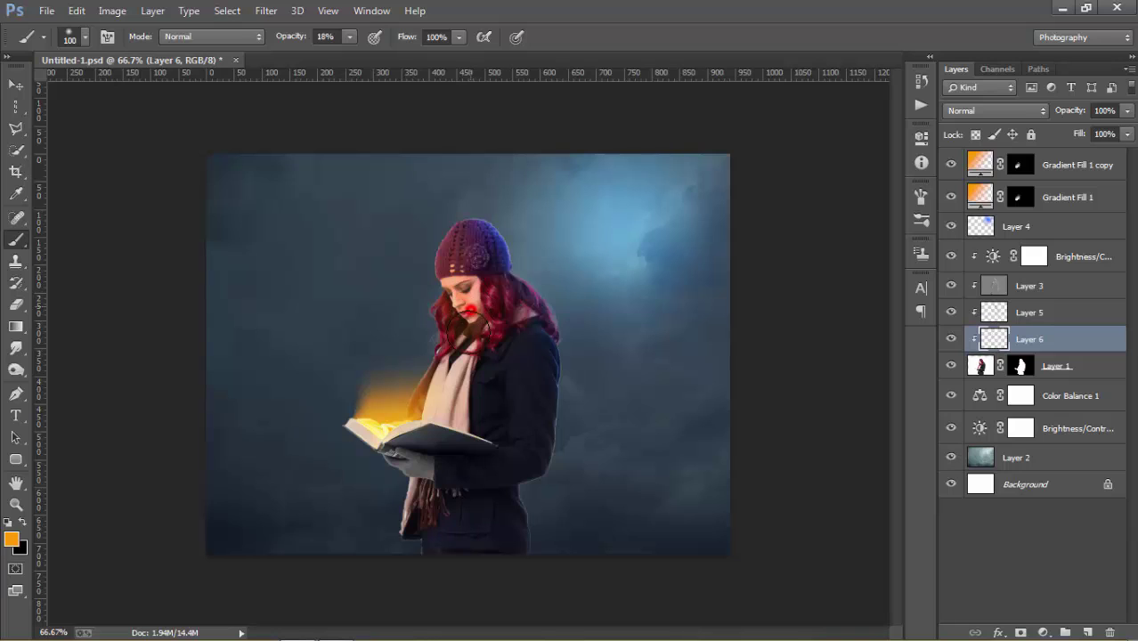
mouse_move(466, 297)
left_mouse_down()
mouse_move(426, 402)
mouse_move(365, 433)
mouse_move(438, 433)
left_mouse_up()
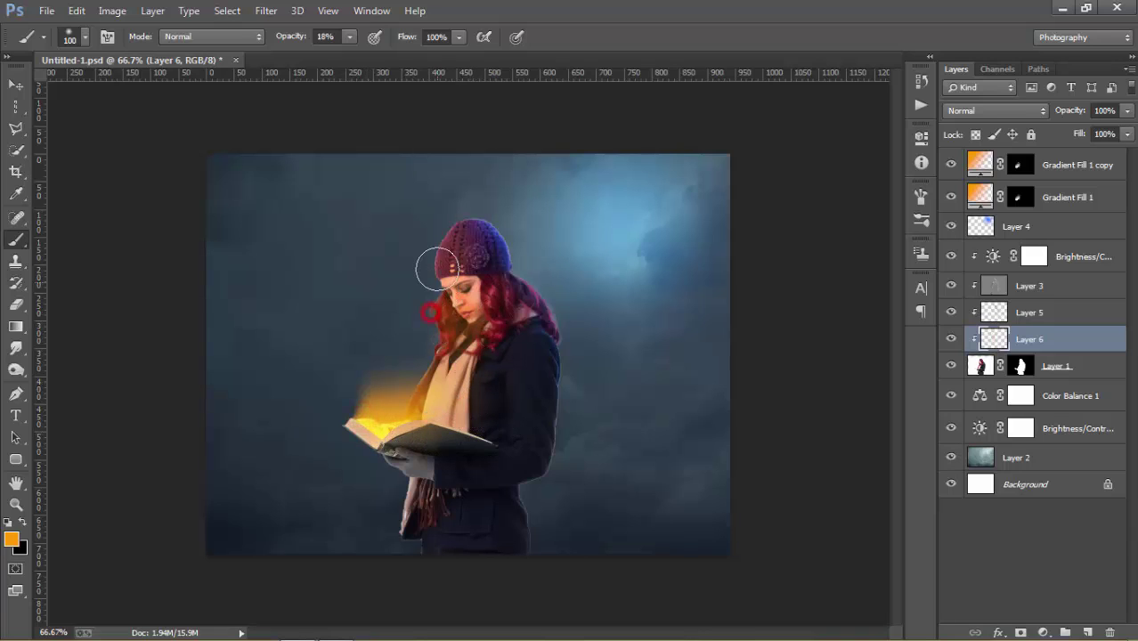
left_click_drag(424, 294, 495, 346)
key("ctrl+z")
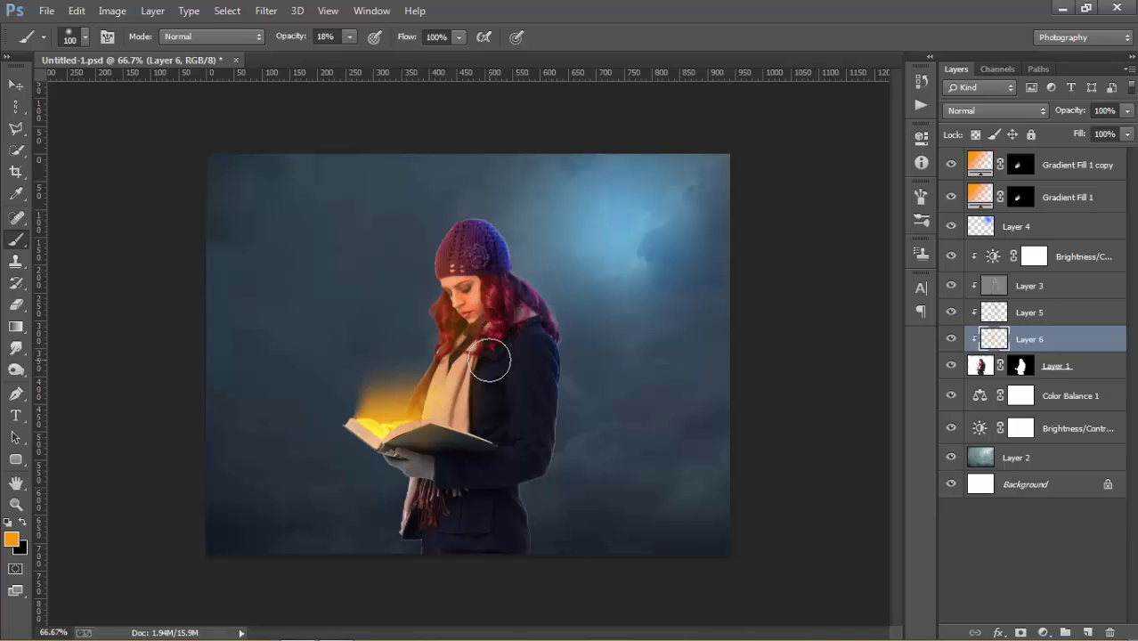
left_click_drag(474, 399, 497, 386)
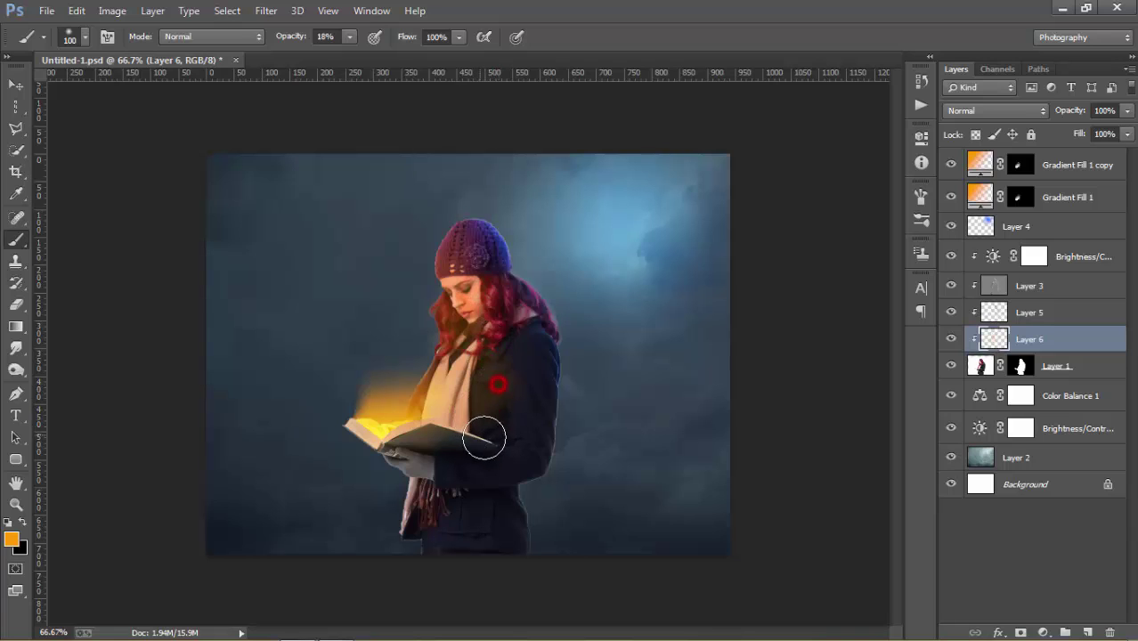
key("ctrl+z")
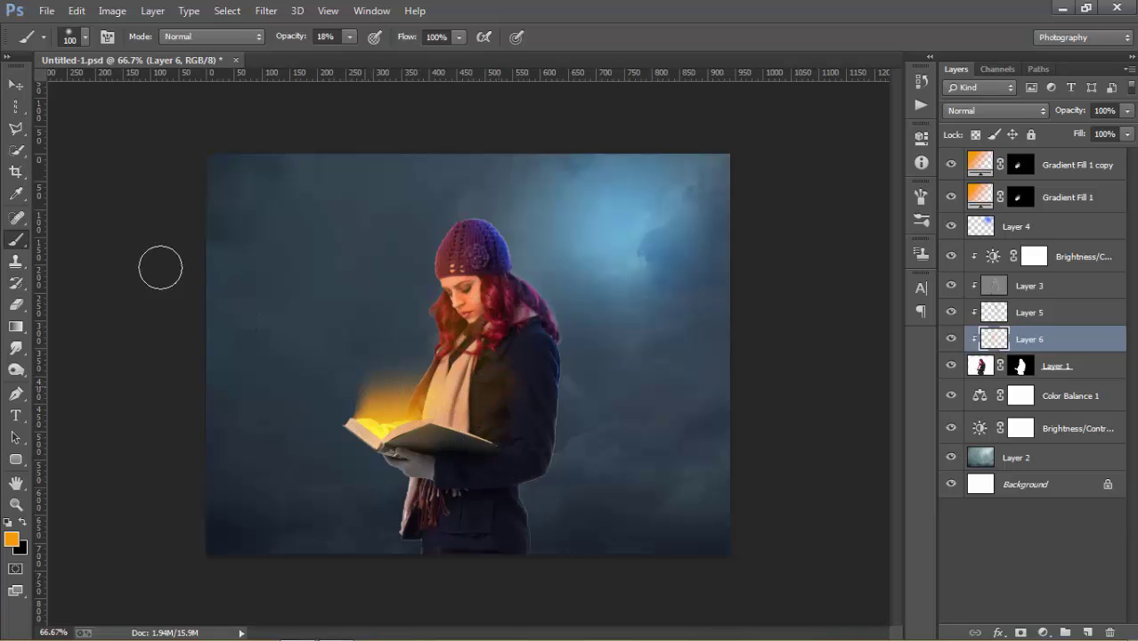
Set Layer 6's blend mode to Overlay
left_click(15, 84)
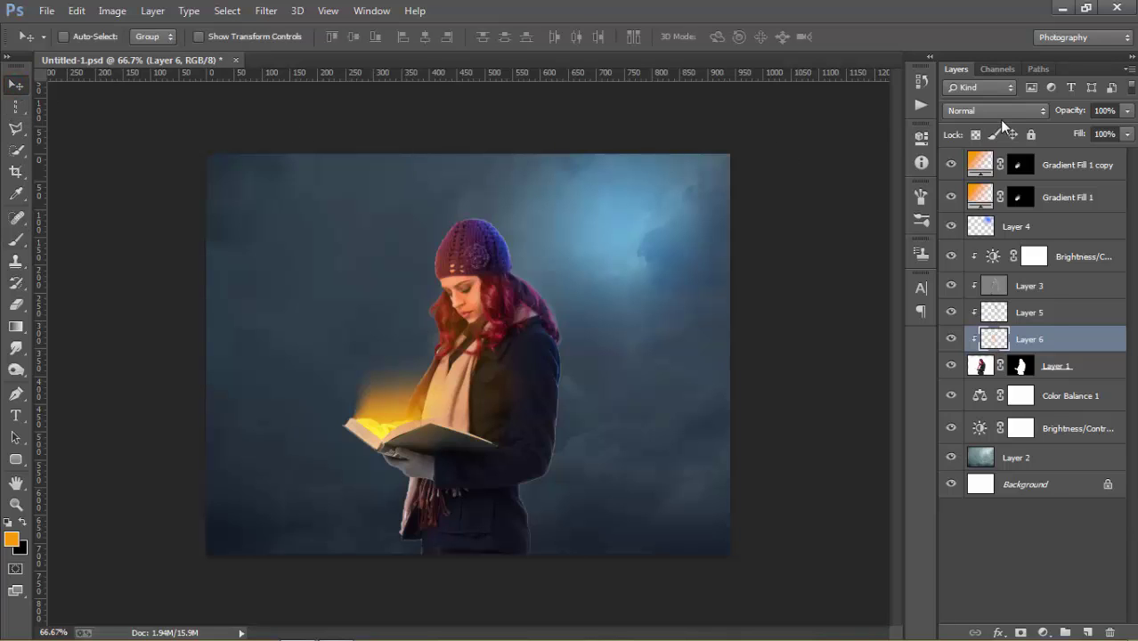
left_click(999, 112)
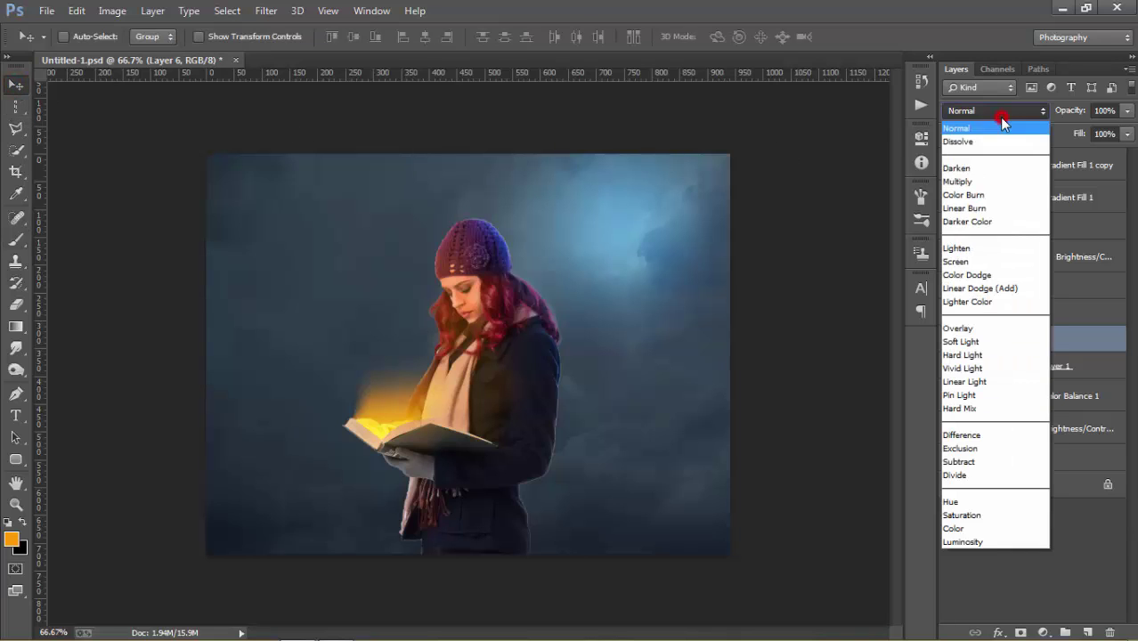
left_click(973, 329)
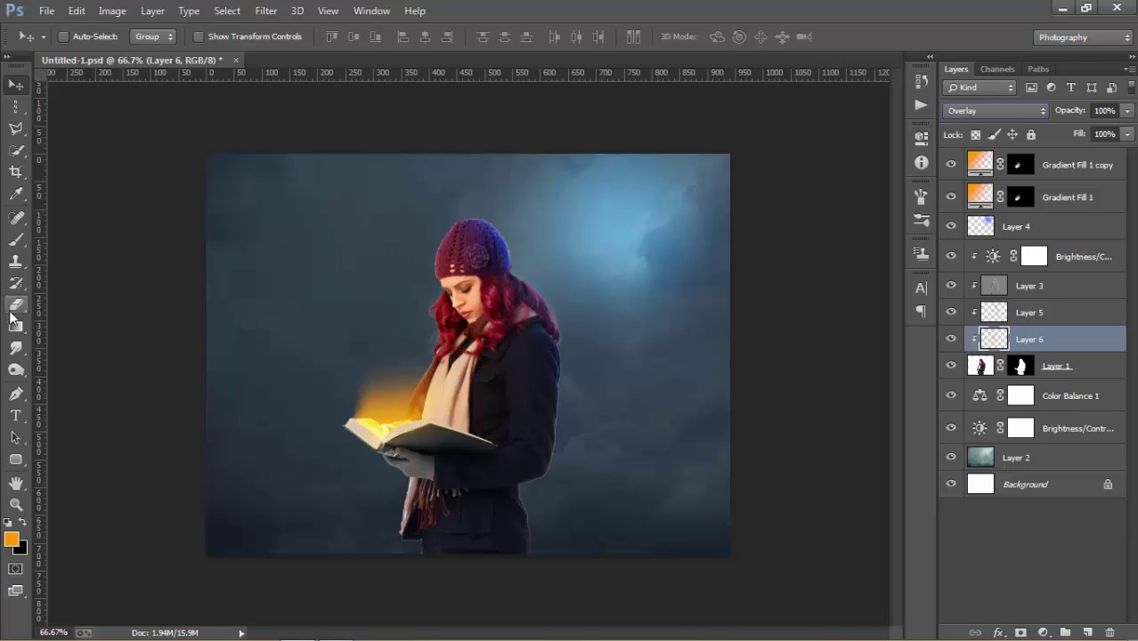
Paint warm orange light over the woman's hat
left_click(16, 240)
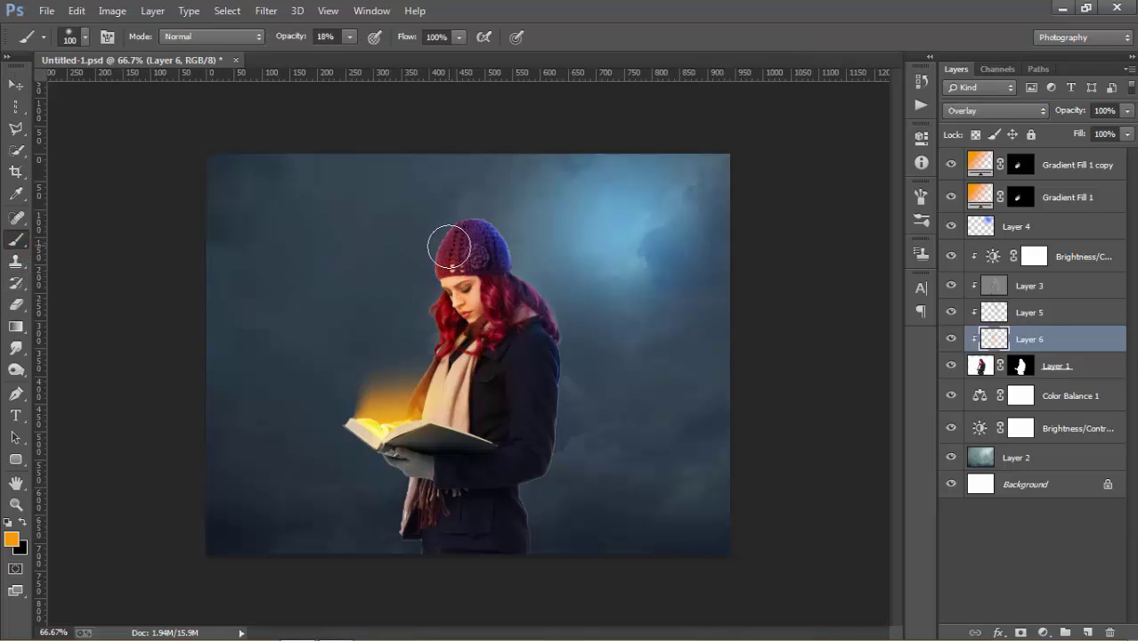
mouse_move(453, 240)
left_mouse_down()
mouse_move(453, 339)
mouse_move(411, 428)
left_mouse_up()
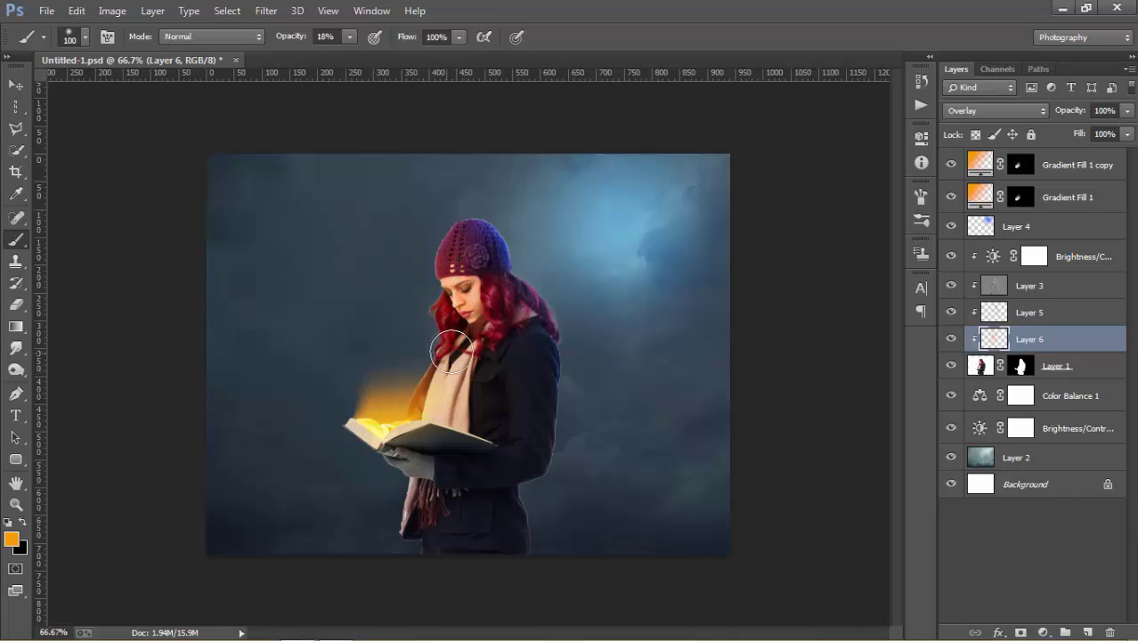
left_click(437, 411)
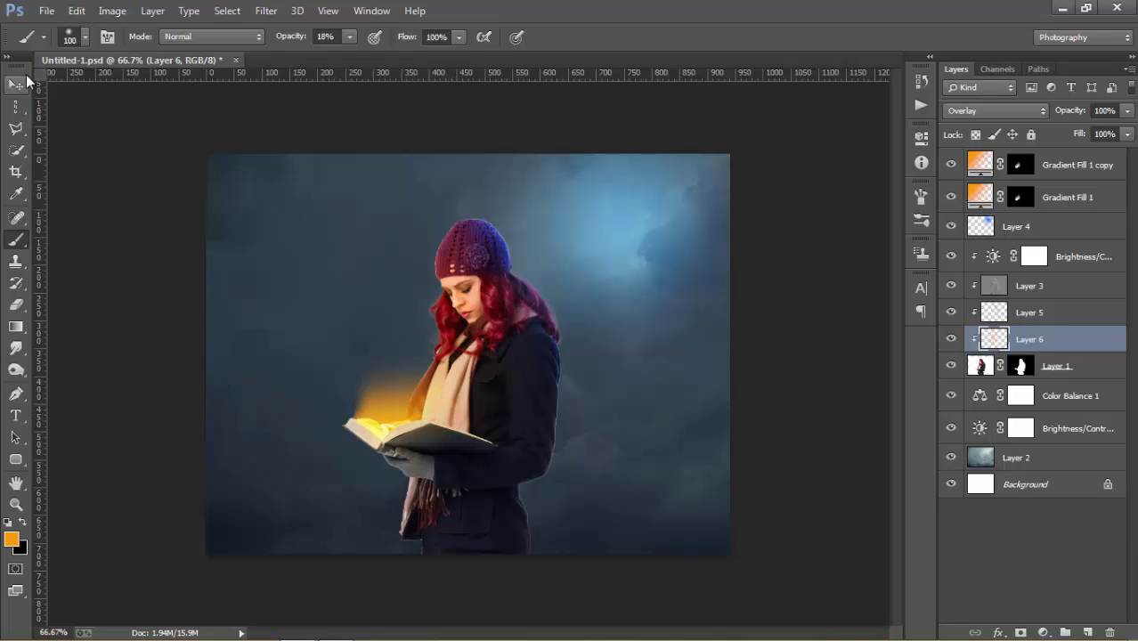
left_click(25, 78)
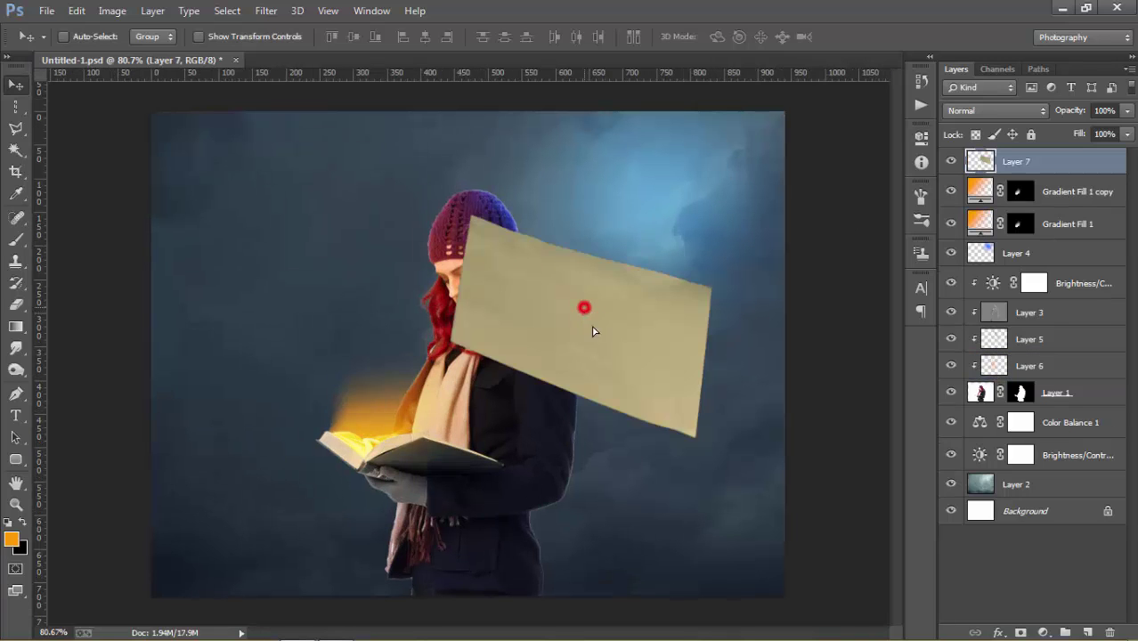
Move the large paper to the lower right and shrink another sheet, placing it upper right
mouse_move(594, 331)
left_mouse_down()
mouse_move(704, 456)
mouse_move(718, 551)
mouse_move(753, 580)
left_mouse_up()
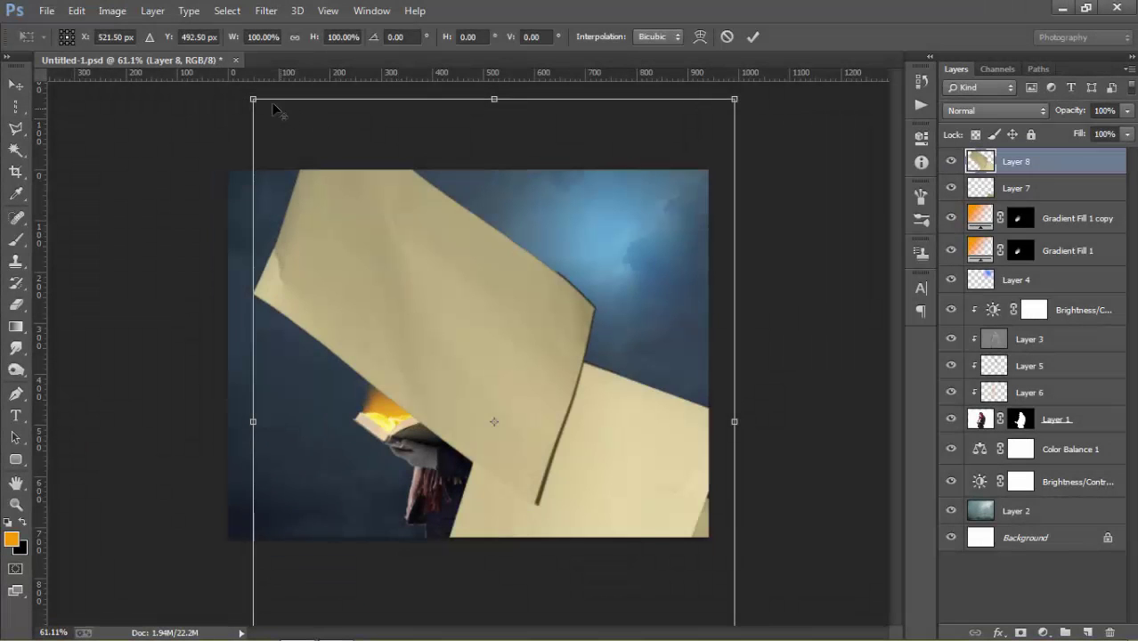
left_click_drag(257, 100, 539, 325)
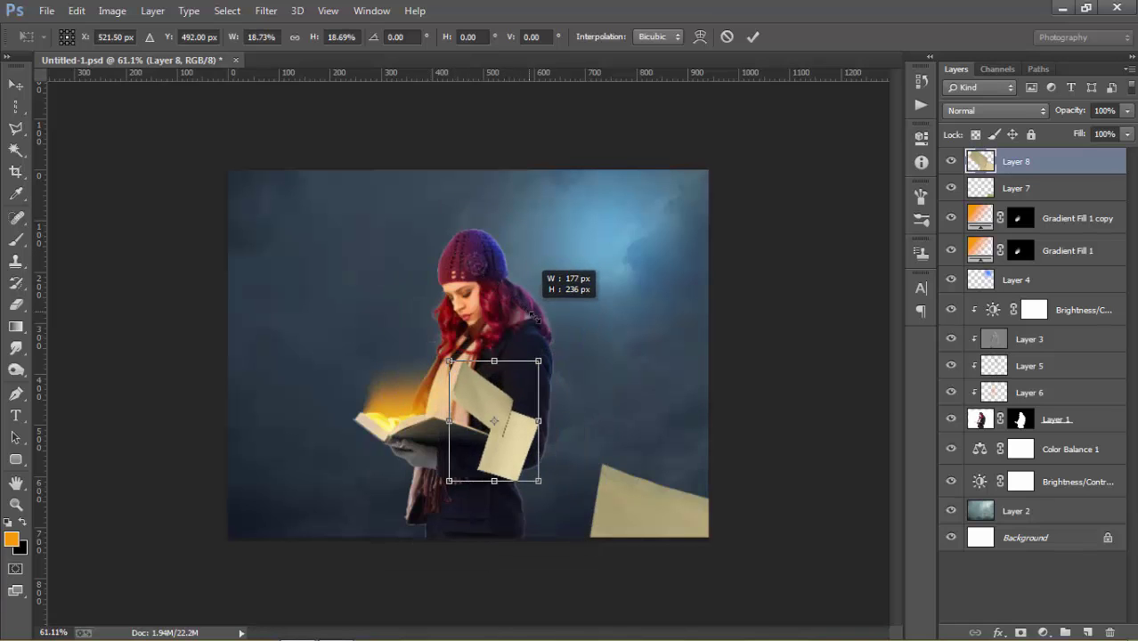
left_click_drag(539, 325, 533, 322)
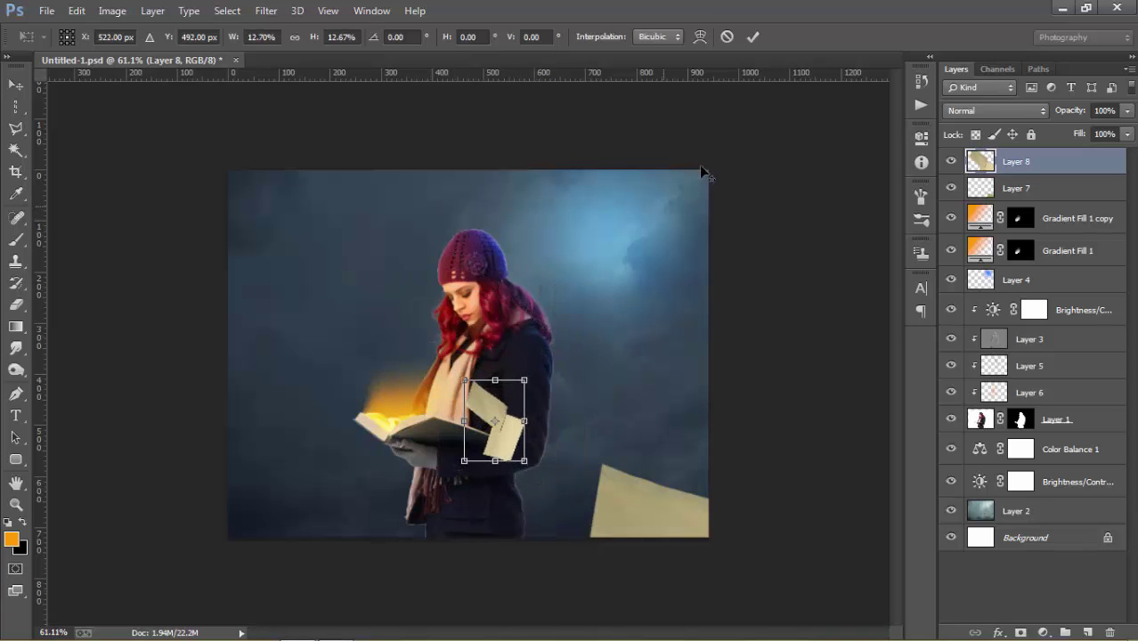
left_click(752, 38)
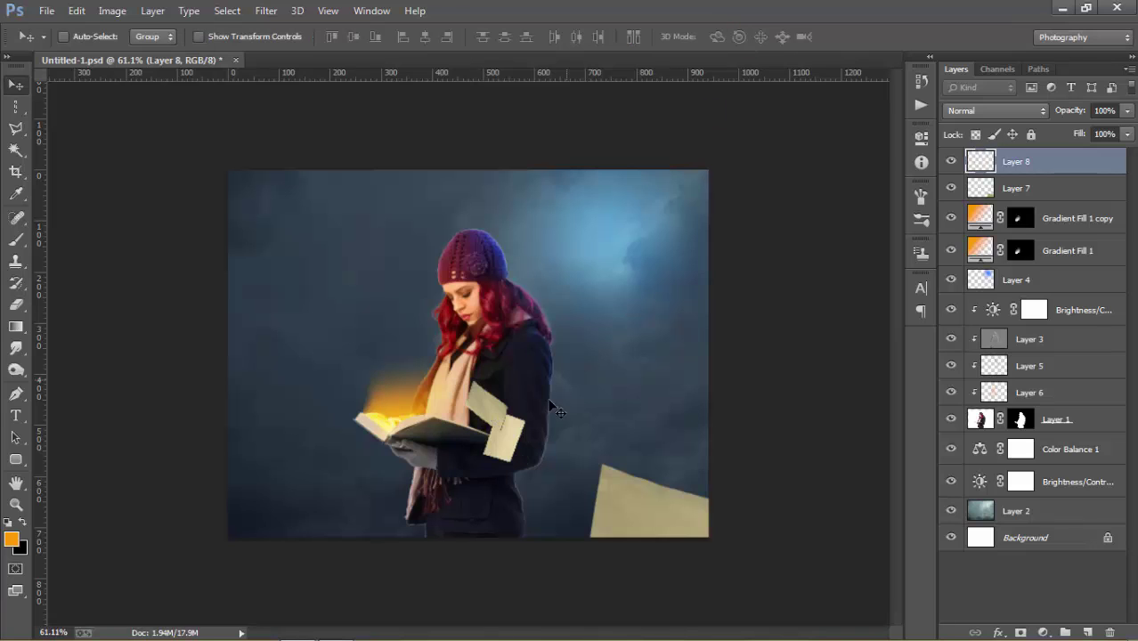
left_click_drag(509, 436, 664, 313)
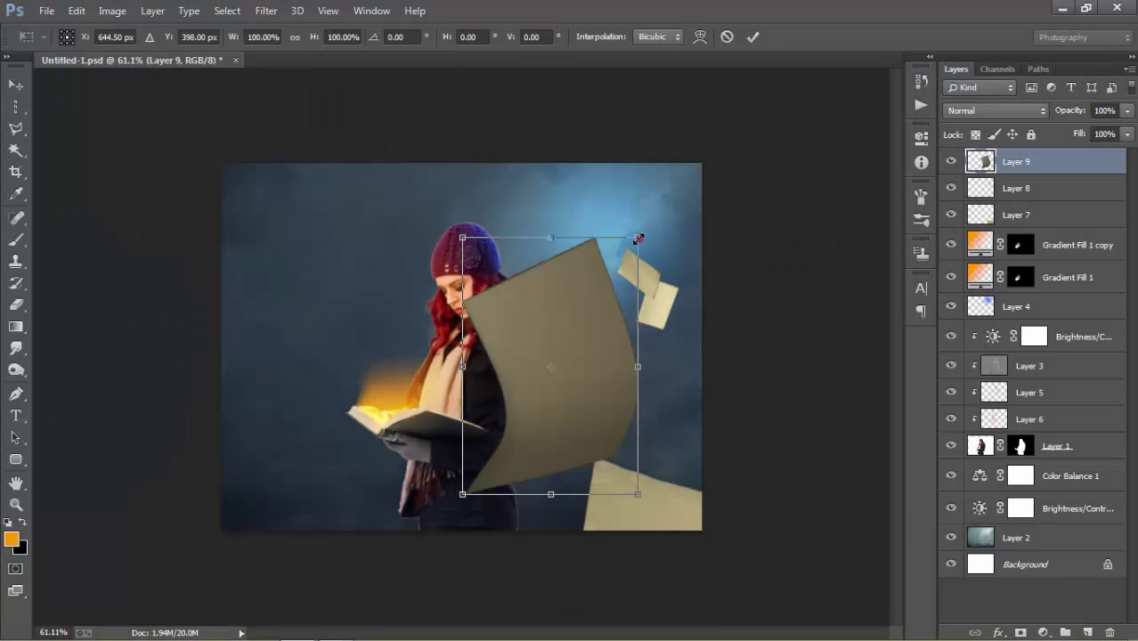
Shrink a third paper sheet and float it at the upper left
left_click_drag(639, 239, 580, 344)
left_click(753, 37)
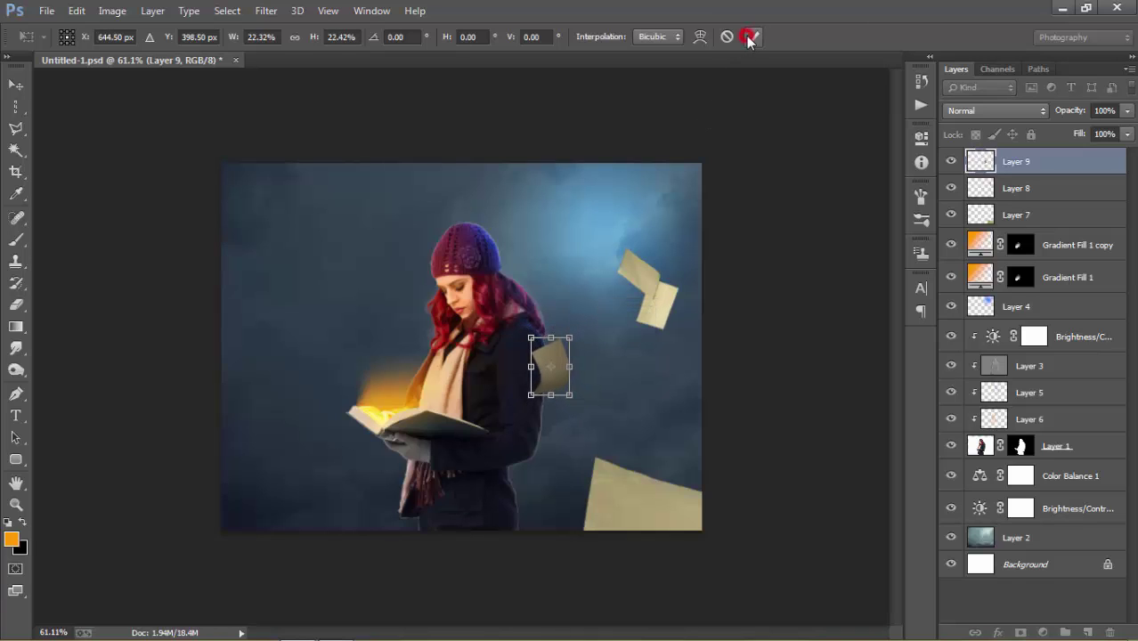
mouse_move(553, 359)
left_mouse_down()
mouse_move(634, 388)
mouse_move(327, 215)
left_mouse_up()
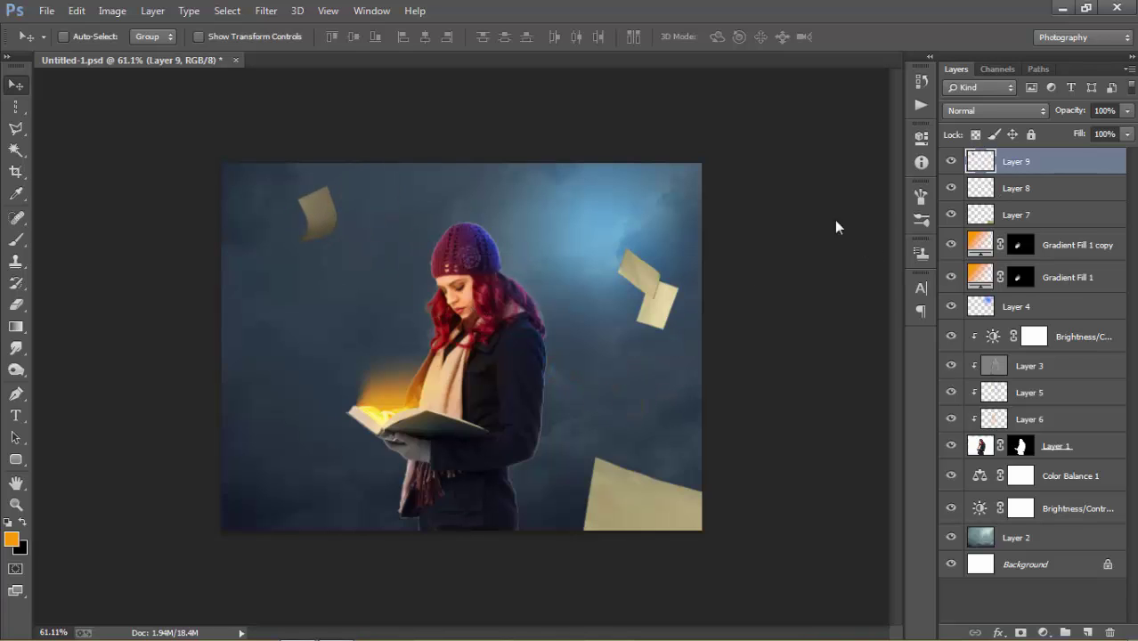
Add a Brightness/Contrast adjustment clipped to the paper layer and raise its brightness
left_click(1041, 633)
left_click(1010, 327)
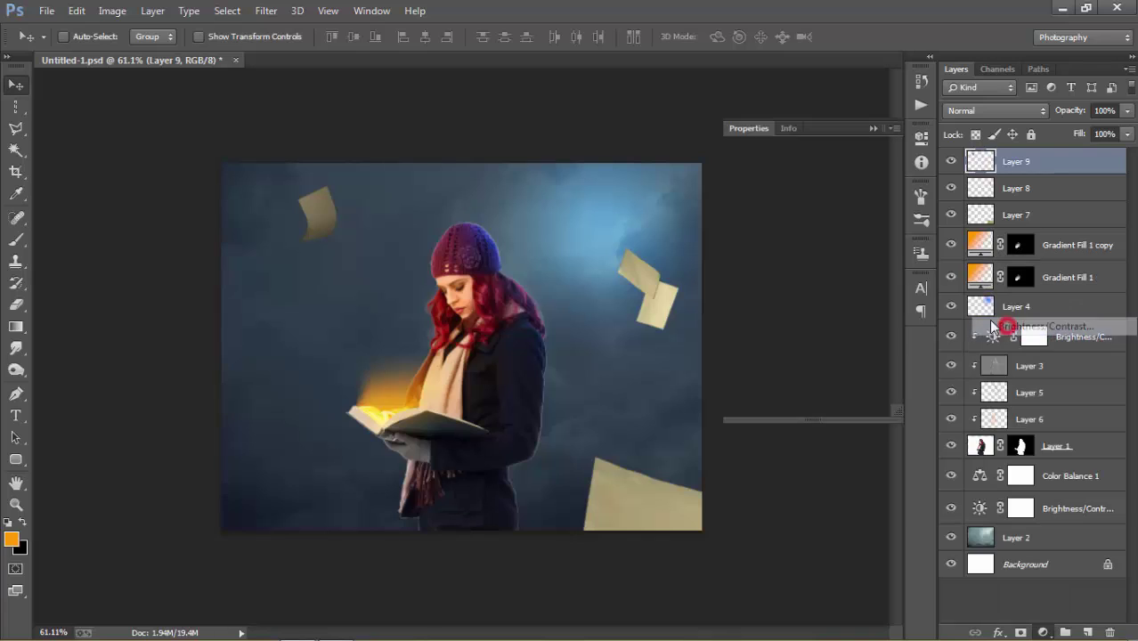
left_click(773, 411)
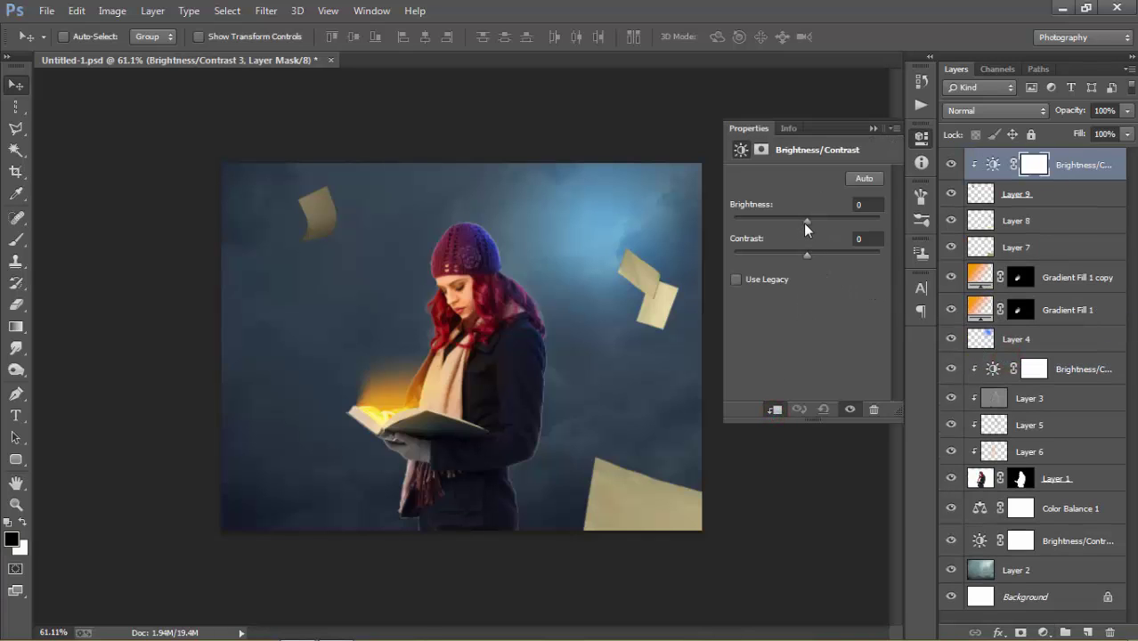
left_click_drag(805, 223, 819, 224)
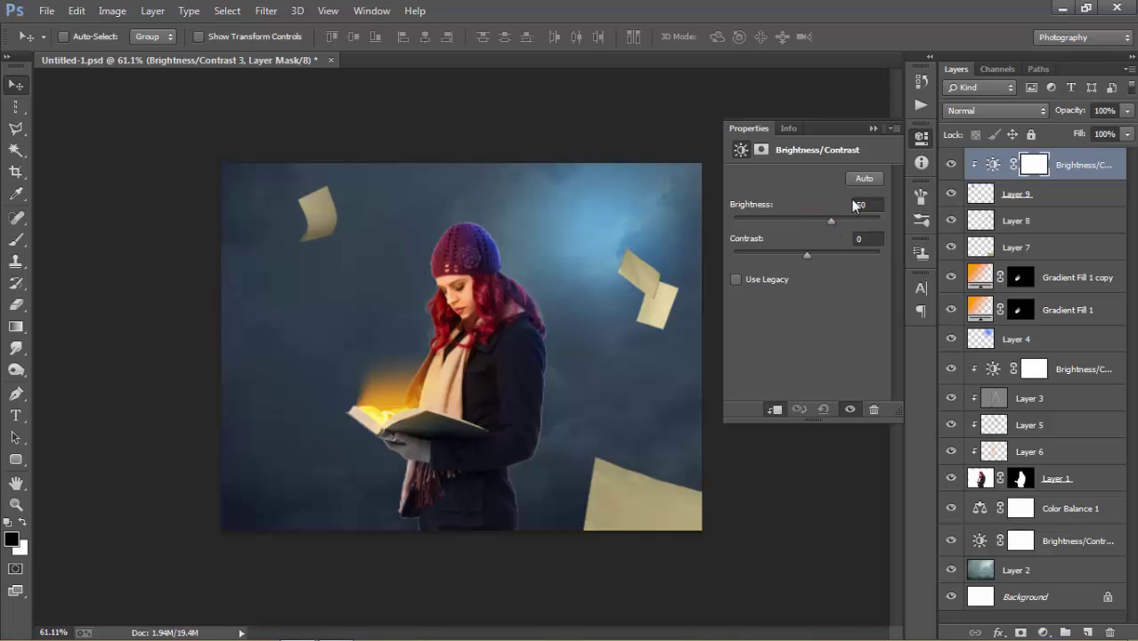
left_click(873, 128)
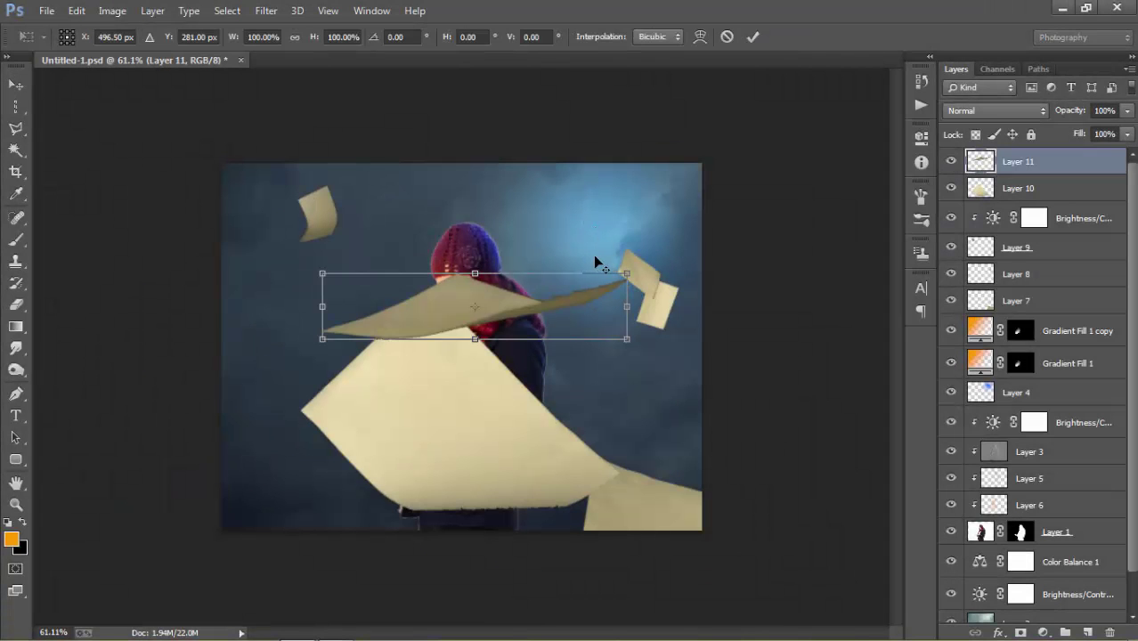
Shrink the Layer 11 paper to about half and move it to the left edge
left_click_drag(628, 274, 536, 313)
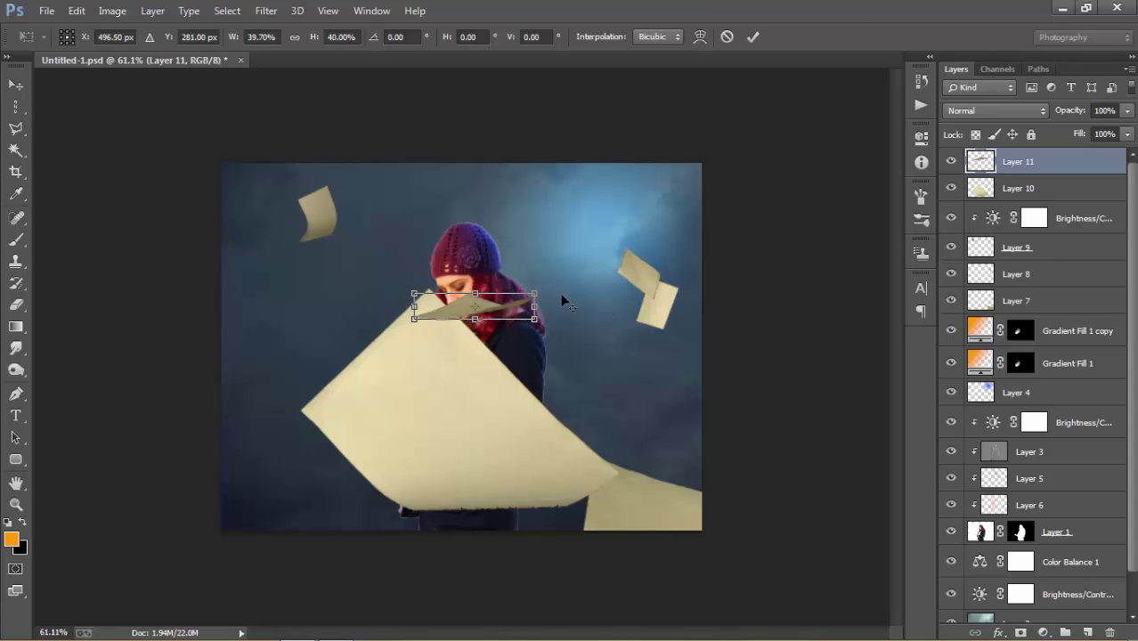
left_click(753, 36)
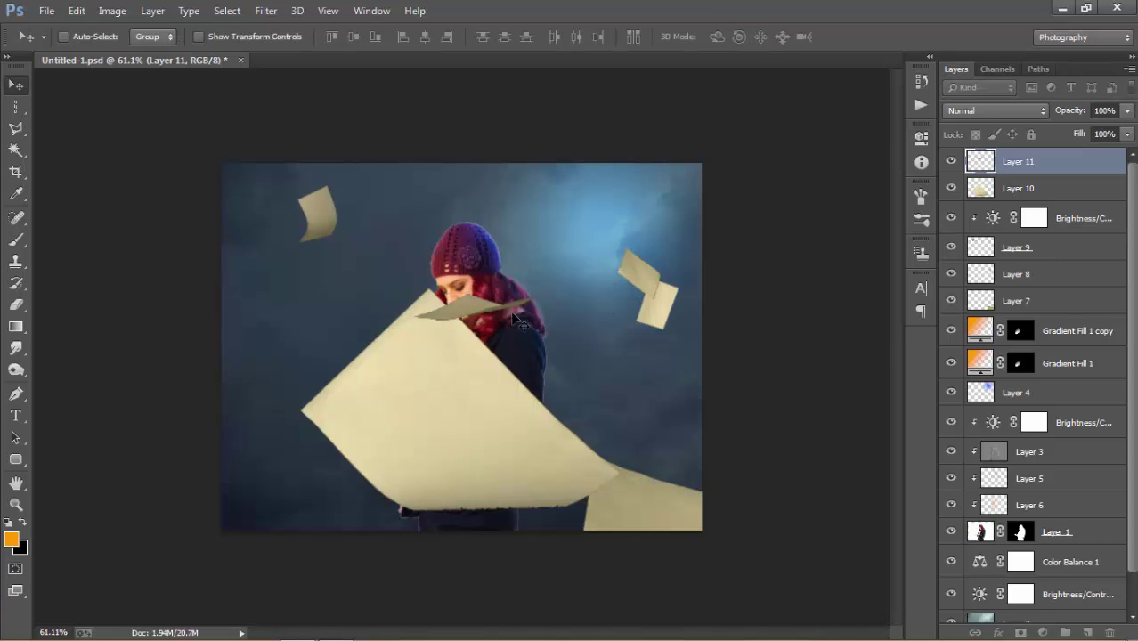
mouse_move(501, 308)
left_mouse_down()
mouse_move(255, 337)
mouse_move(268, 339)
left_mouse_up()
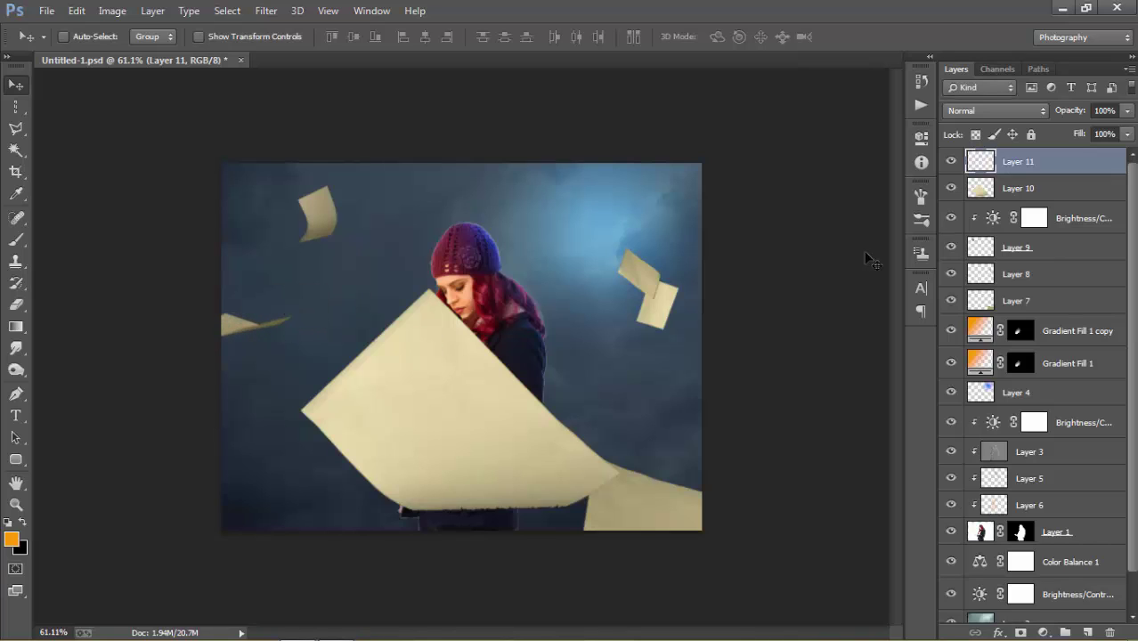
Shrink the Layer 10 paper, place it left of the book, and Alt-drag a copy to the top edge
left_click(1030, 194)
key("ctrl+t")
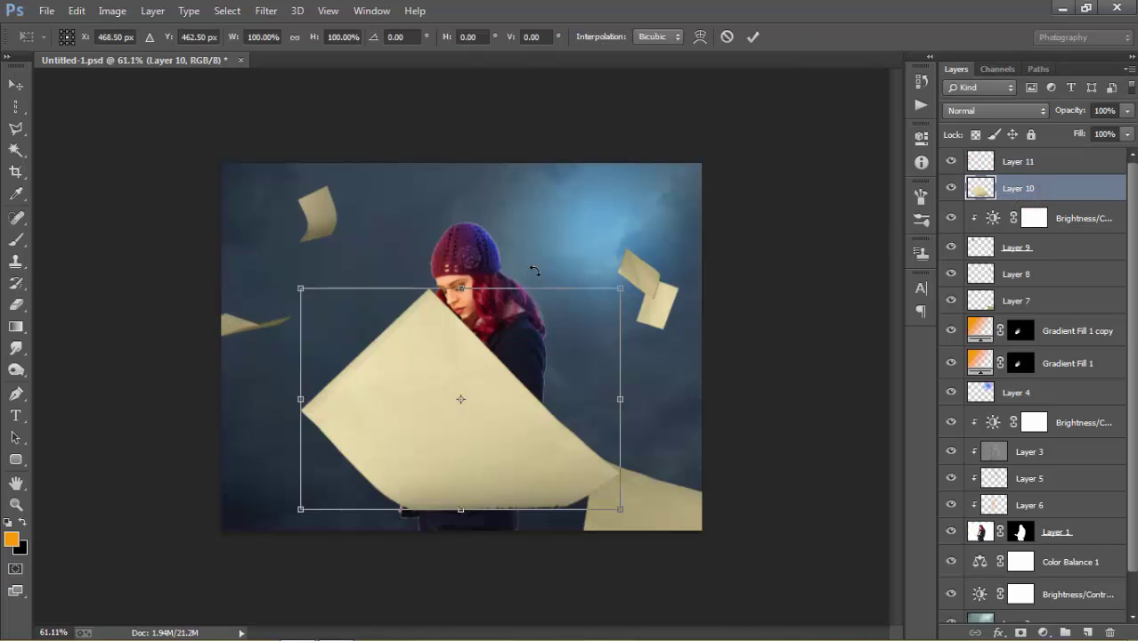
mouse_move(624, 287)
left_mouse_down()
mouse_move(531, 404)
mouse_move(498, 405)
left_mouse_up()
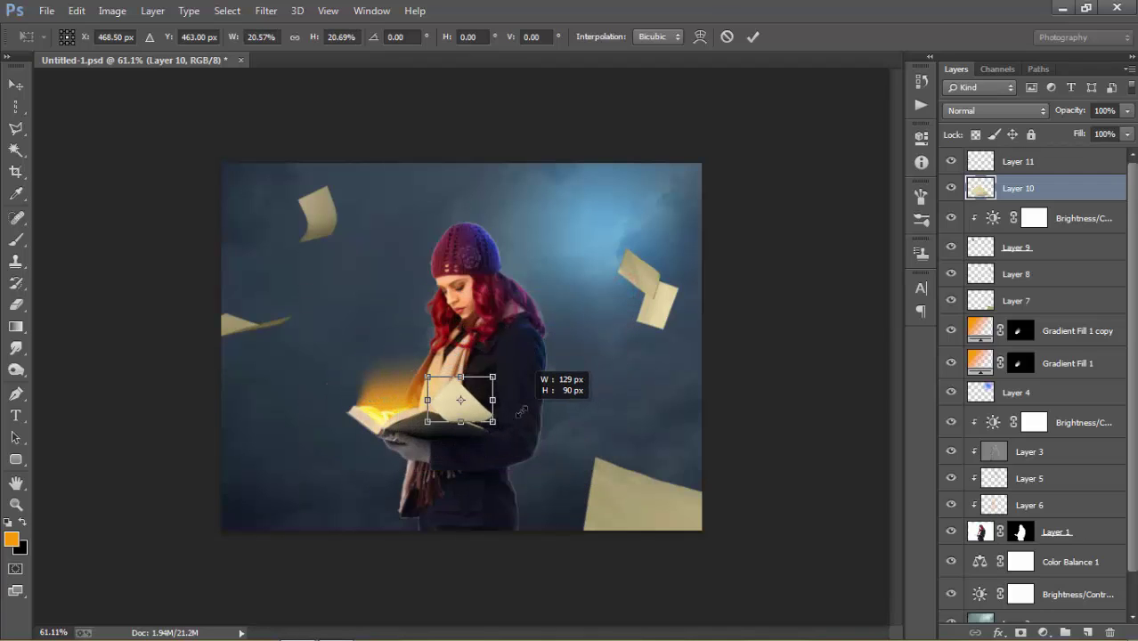
left_click(752, 37)
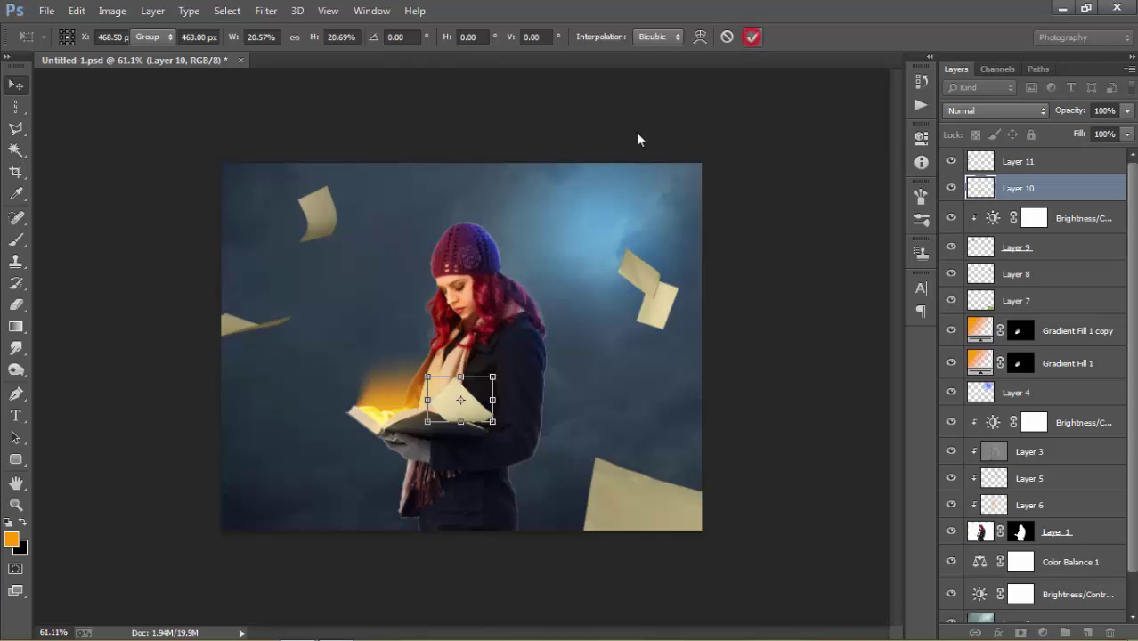
mouse_move(452, 410)
left_mouse_down()
mouse_move(253, 425)
mouse_move(273, 413)
left_mouse_up()
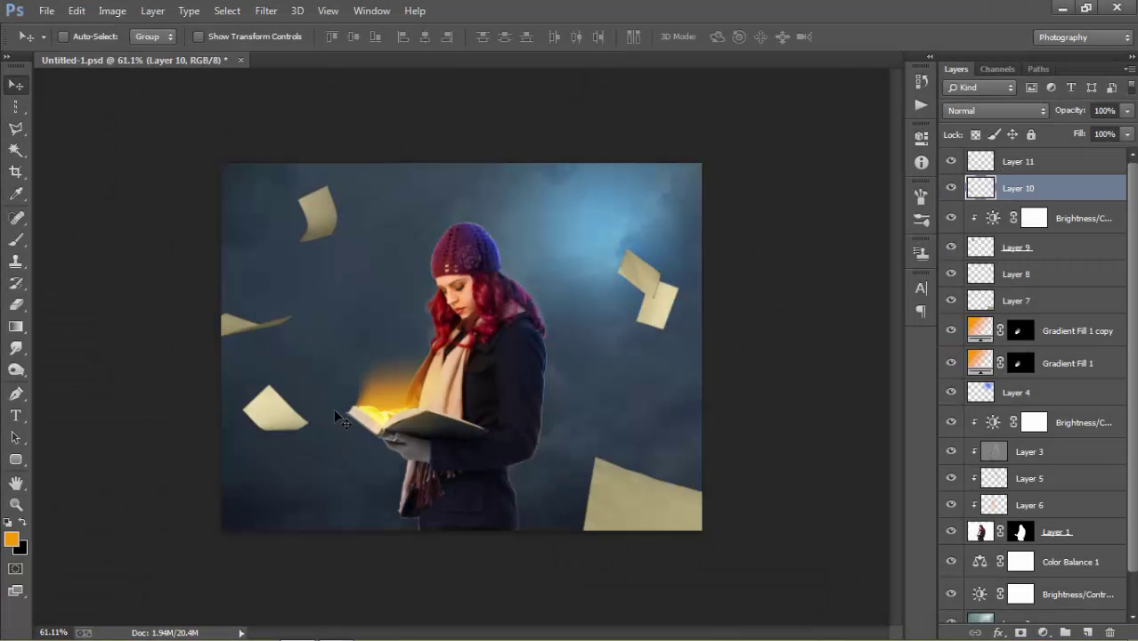
mouse_move(347, 374)
left_mouse_down()
mouse_move(583, 222)
mouse_move(603, 172)
mouse_move(565, 181)
mouse_move(405, 116)
left_mouse_up()
key("ctrl+t")
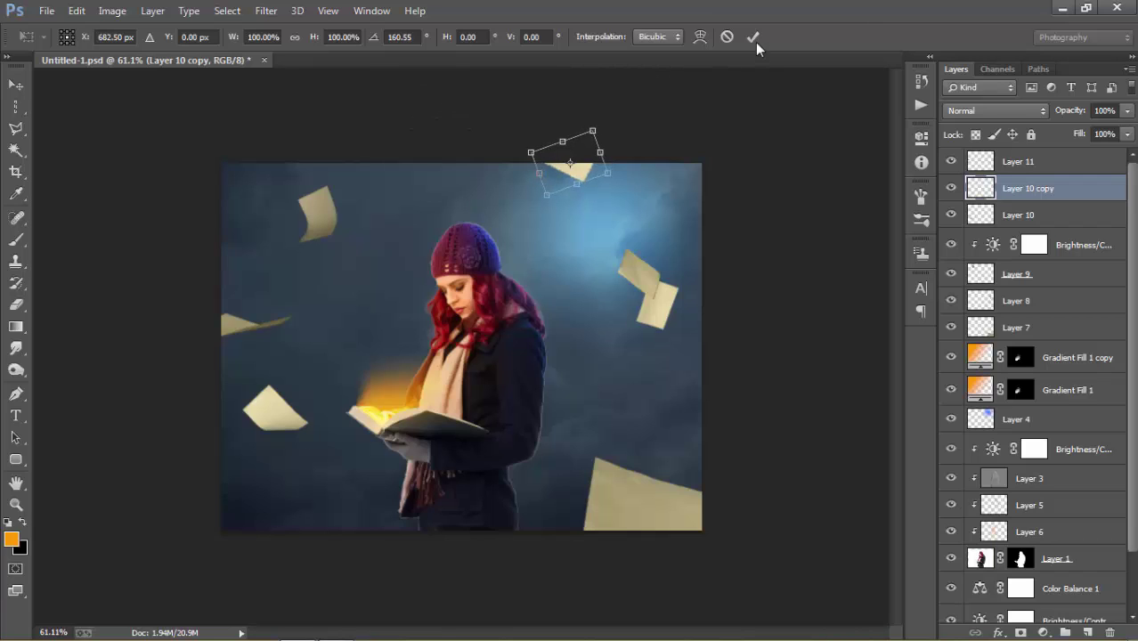
Commit the top paper's rotation and nudge it into place at the top edge
left_click(753, 36)
left_click_drag(588, 175, 562, 190)
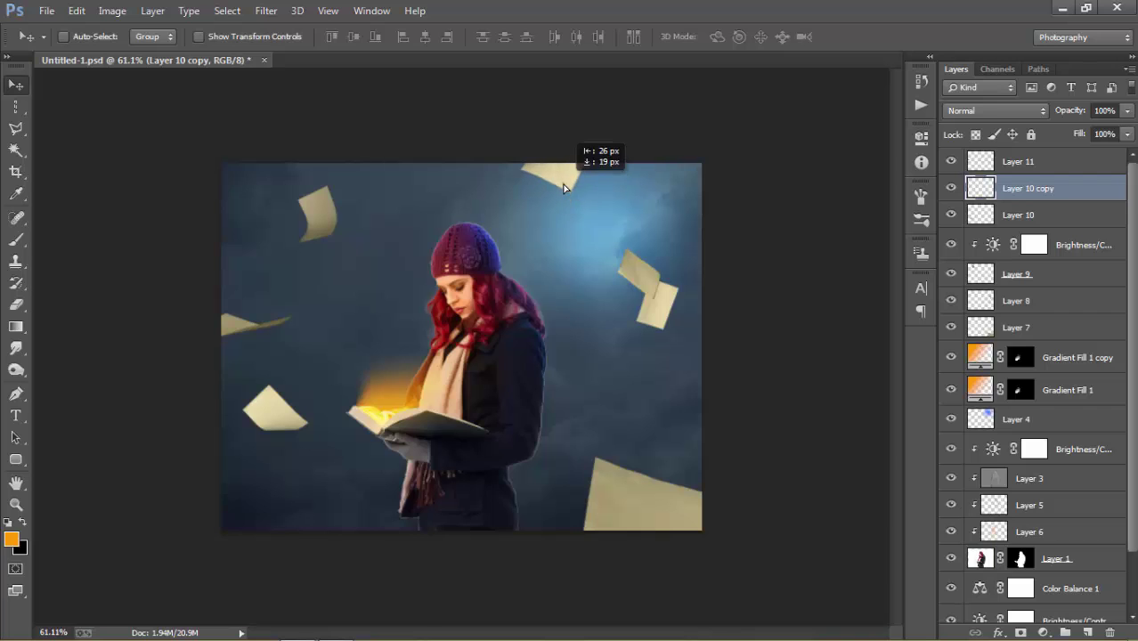
left_click_drag(563, 190, 567, 183)
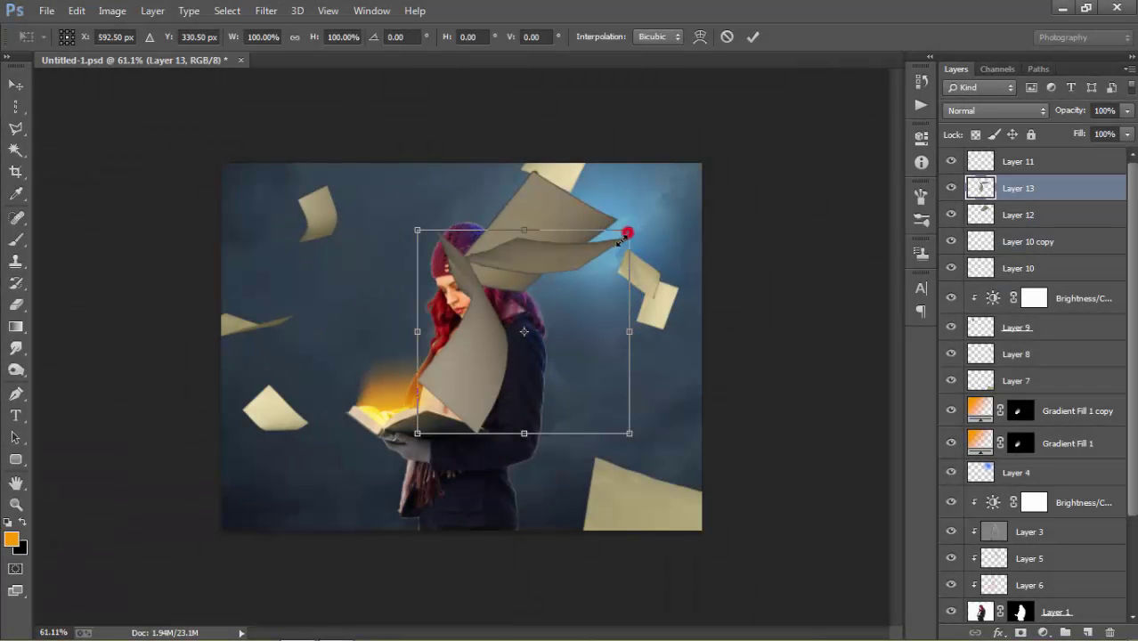
Shrink the Layer 13 paper to about a quarter and move it to the lower left
mouse_move(627, 233)
left_mouse_down()
mouse_move(554, 316)
mouse_move(569, 305)
left_mouse_up()
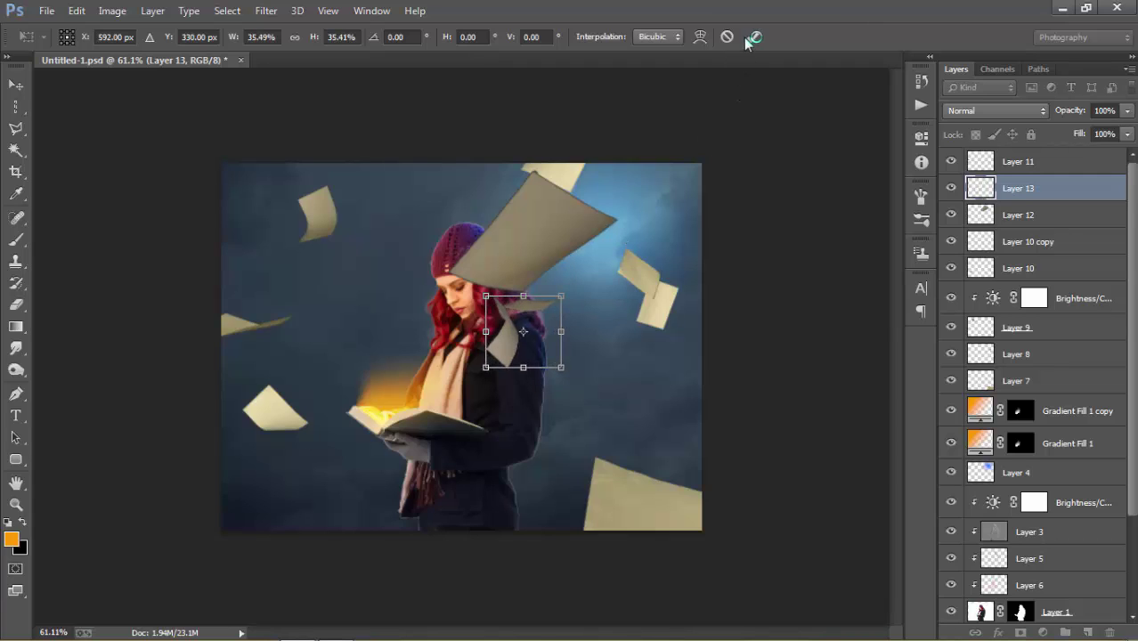
left_click(751, 37)
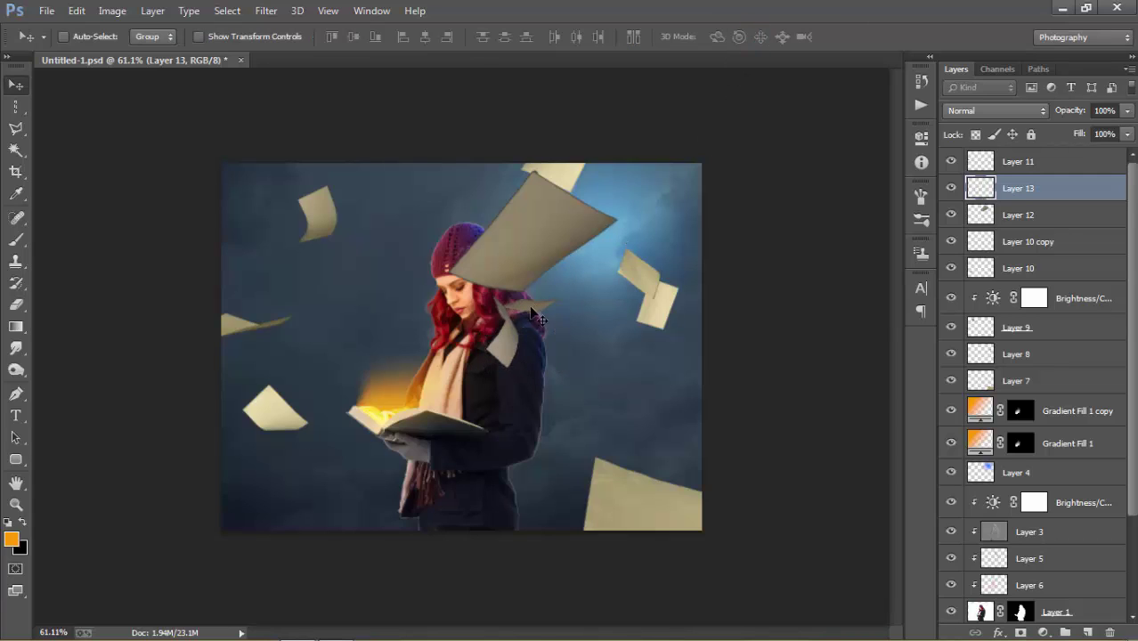
left_click(504, 320)
left_click_drag(531, 343, 287, 507)
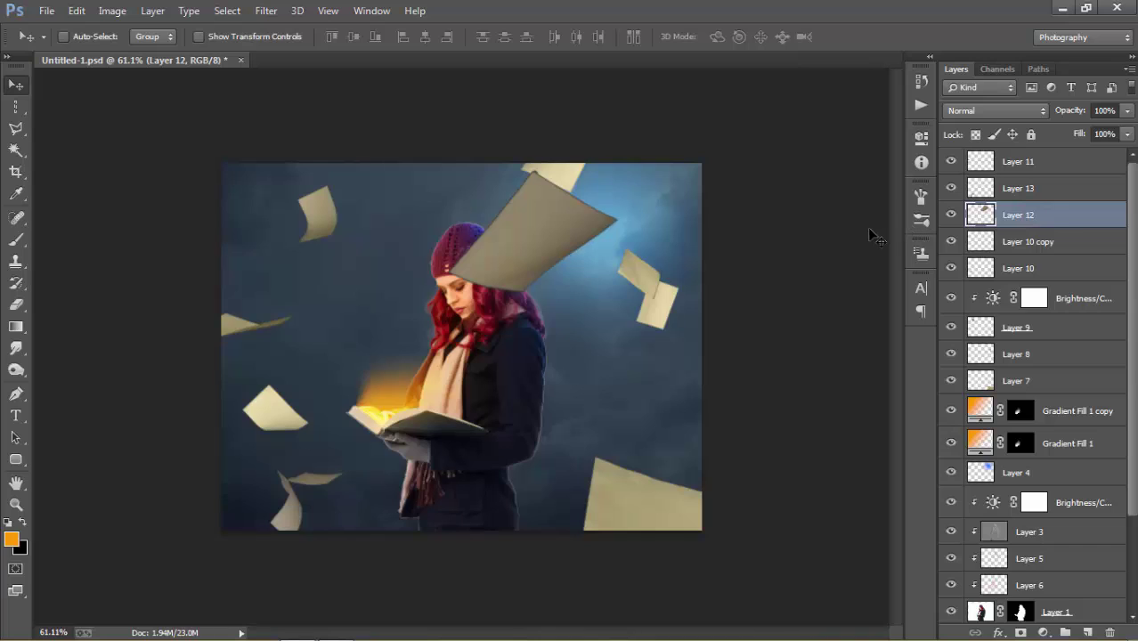
Shrink the Layer 12 paper and place it down-right beside the woman's coat
key("ctrl+t")
left_click_drag(615, 172, 575, 229)
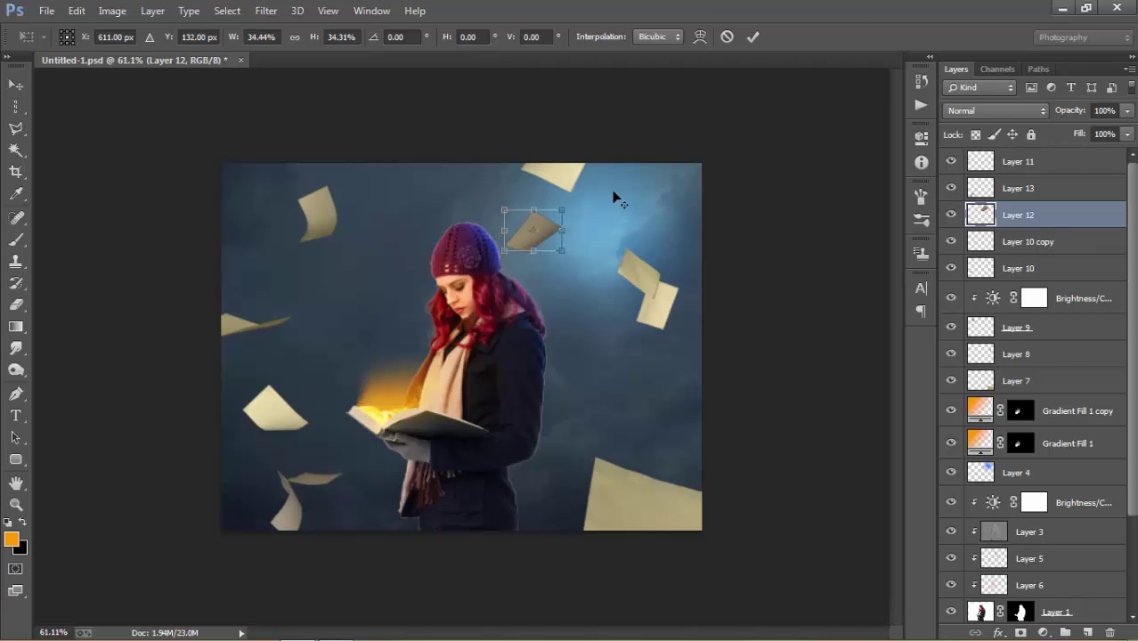
left_click(752, 36)
mouse_move(533, 242)
left_mouse_down()
mouse_move(579, 397)
mouse_move(589, 393)
left_mouse_up()
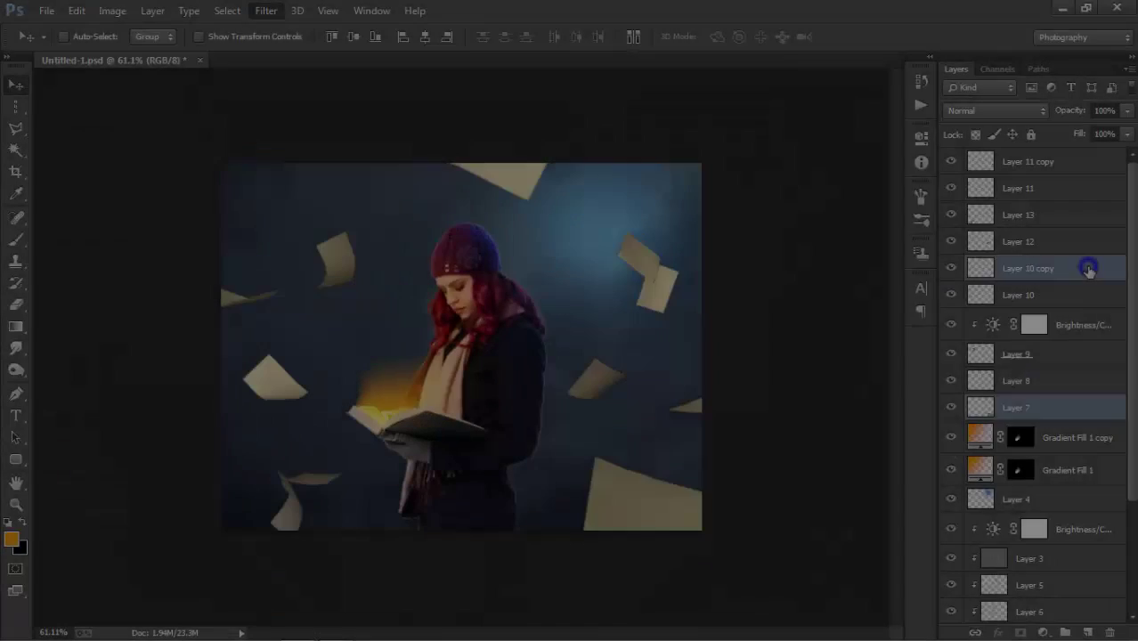
Merge the selected paper layers and apply a 7.2-pixel Gaussian Blur
right_click(1088, 264)
left_click(837, 511)
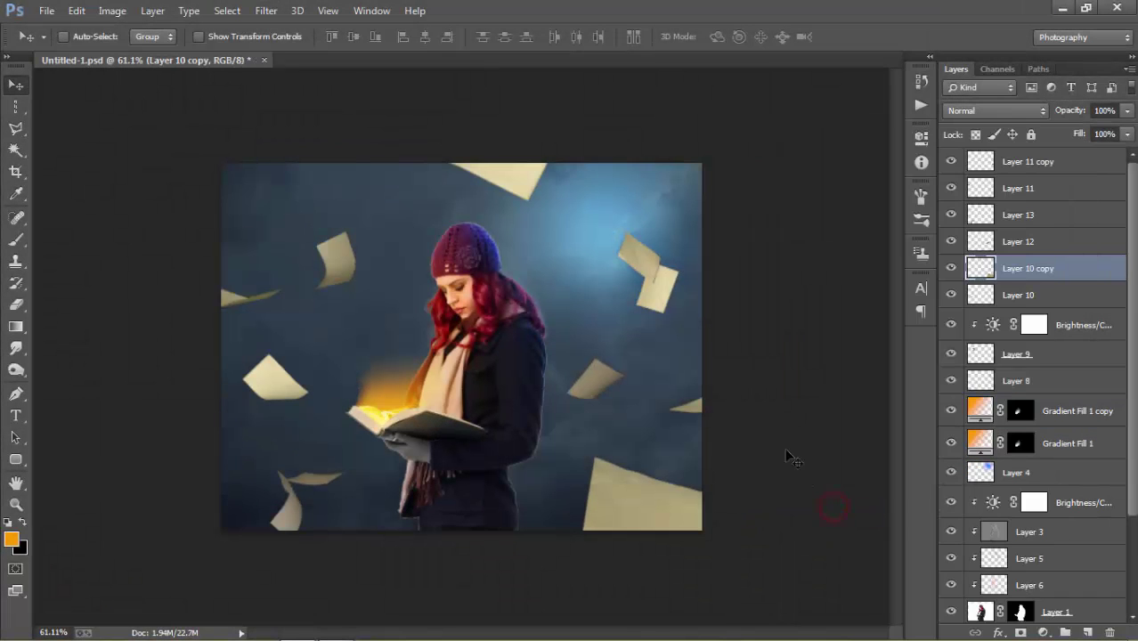
left_click(265, 11)
mouse_move(294, 211)
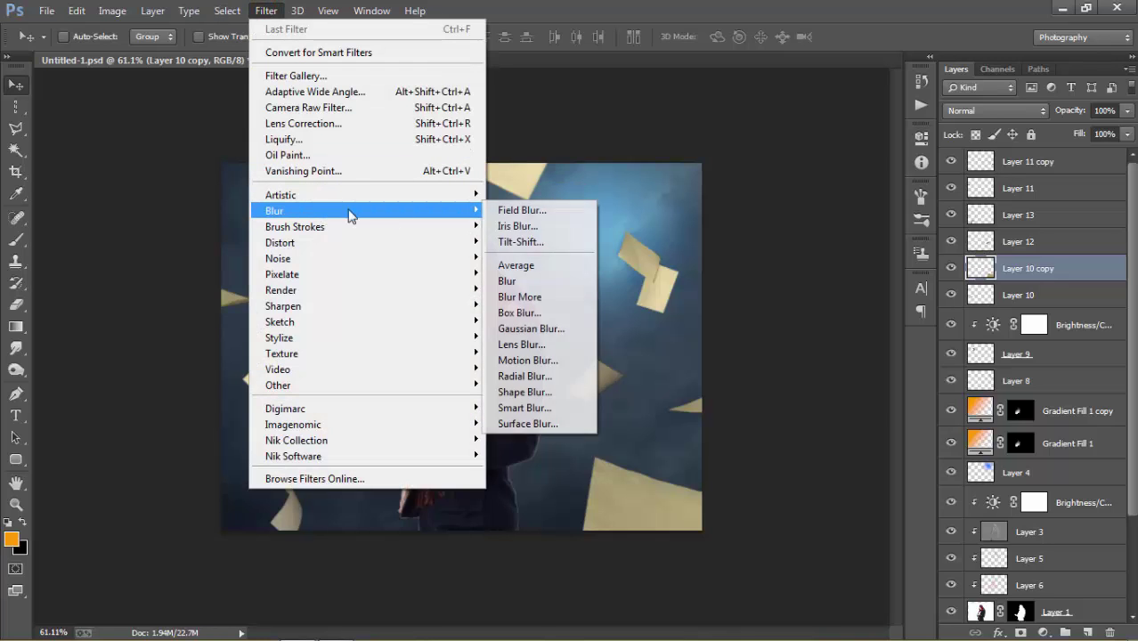
left_click(550, 328)
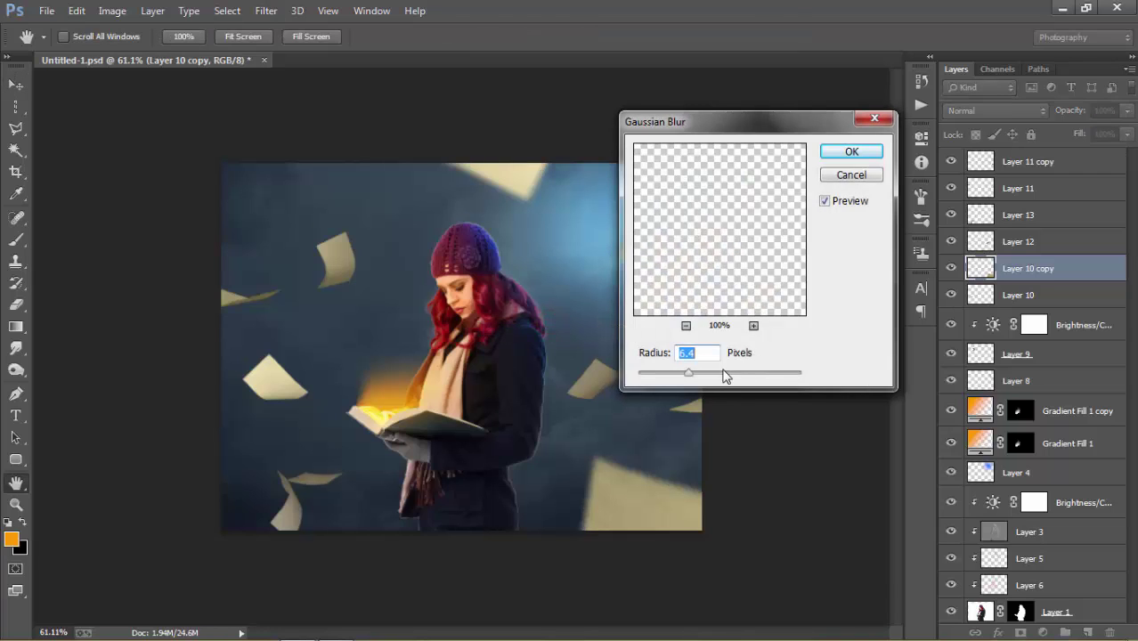
left_click_drag(693, 378, 691, 374)
left_click(853, 152)
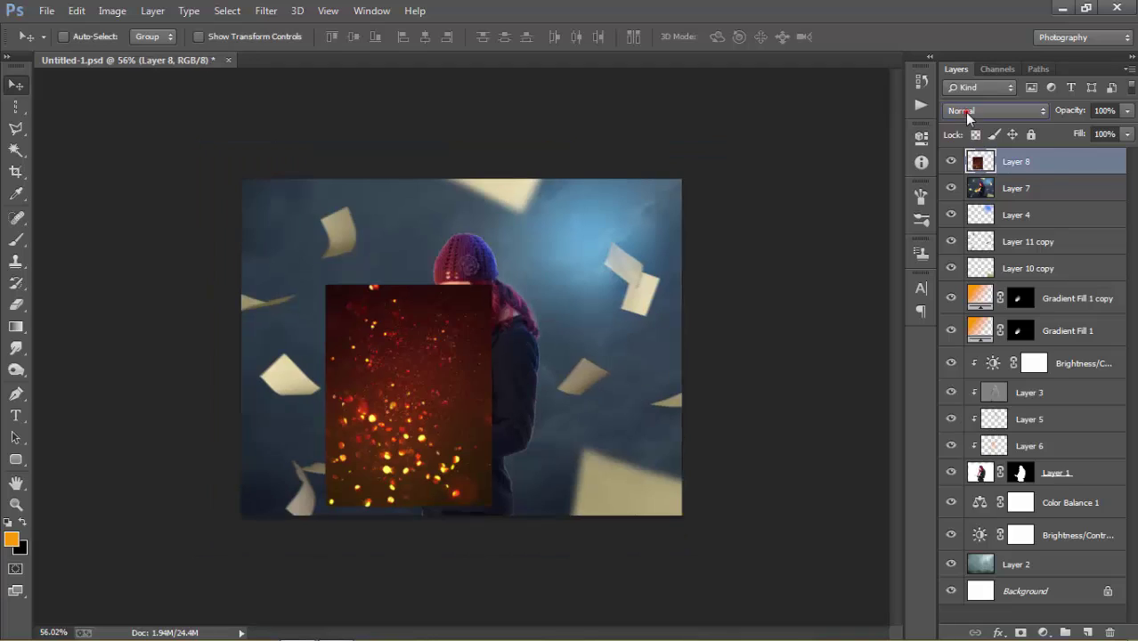
Set Layer 8 to Color Dodge and scale the sparks to about 74% around the book
left_click(966, 110)
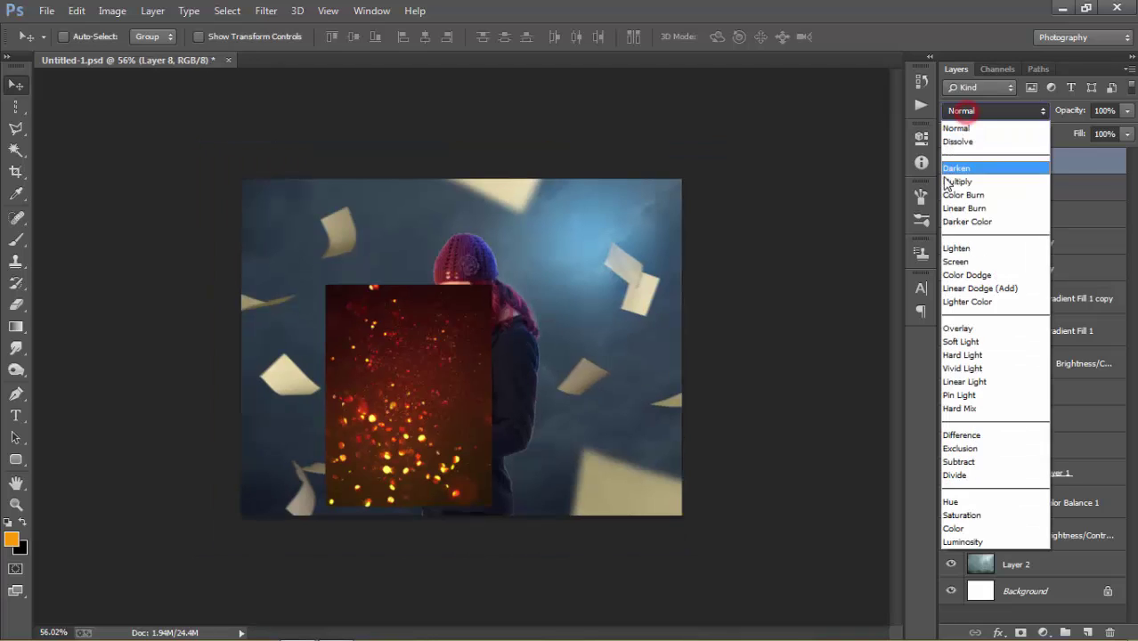
left_click(951, 275)
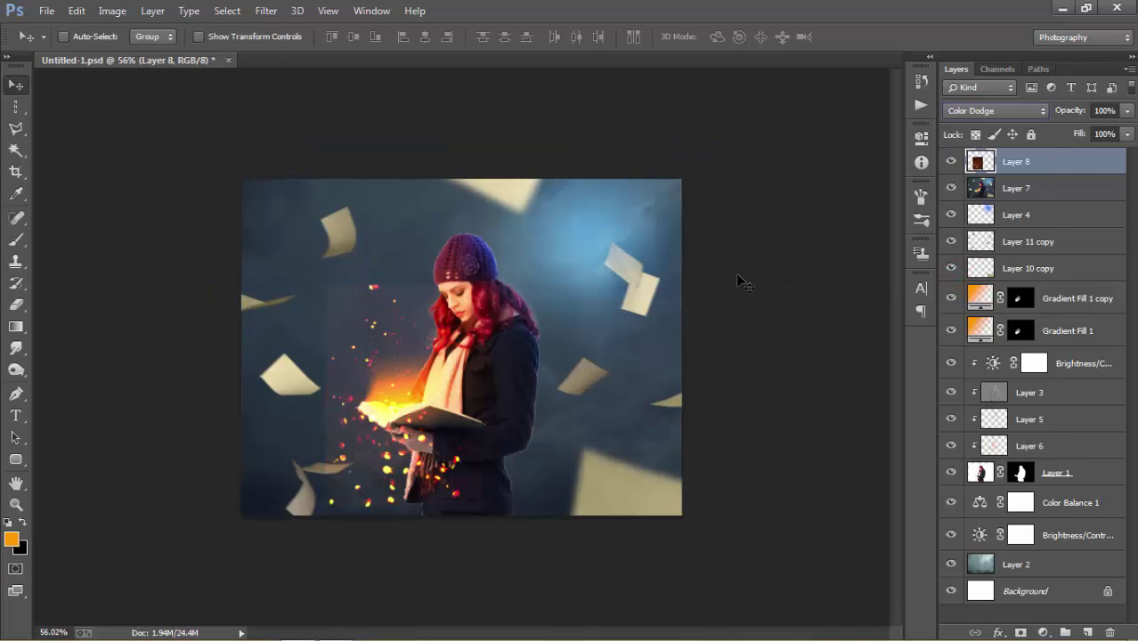
key("ctrl+t")
left_click_drag(492, 286, 471, 314)
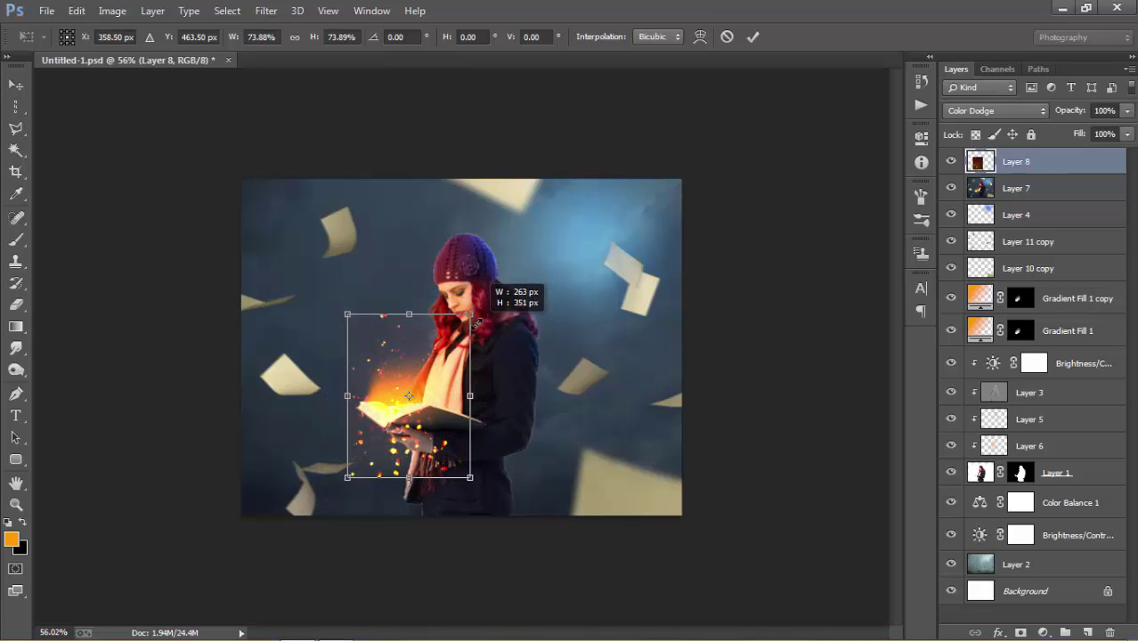
left_click(752, 37)
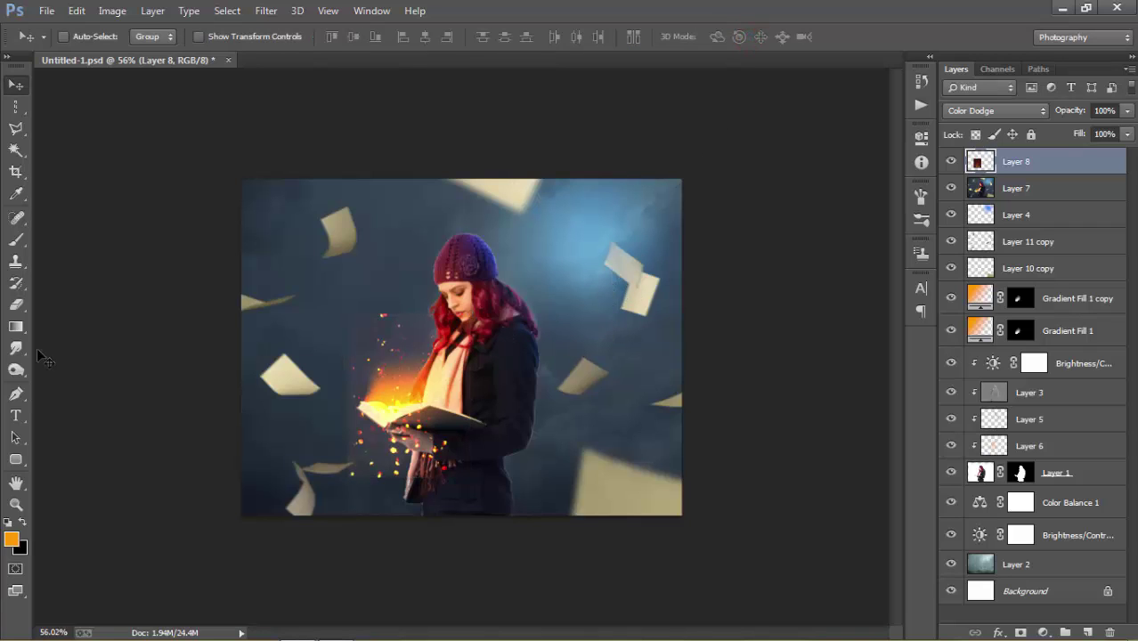
Erase stray sparks around and below the book at 25%, then 100% opacity with a smaller brush
left_click(17, 303)
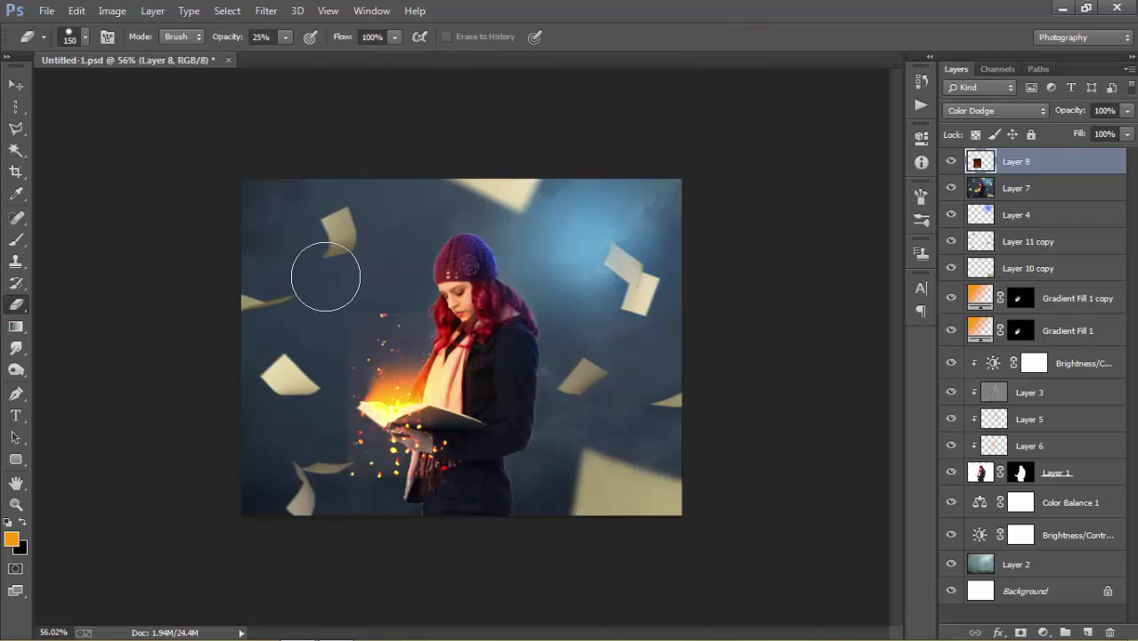
left_click_drag(330, 267, 344, 301)
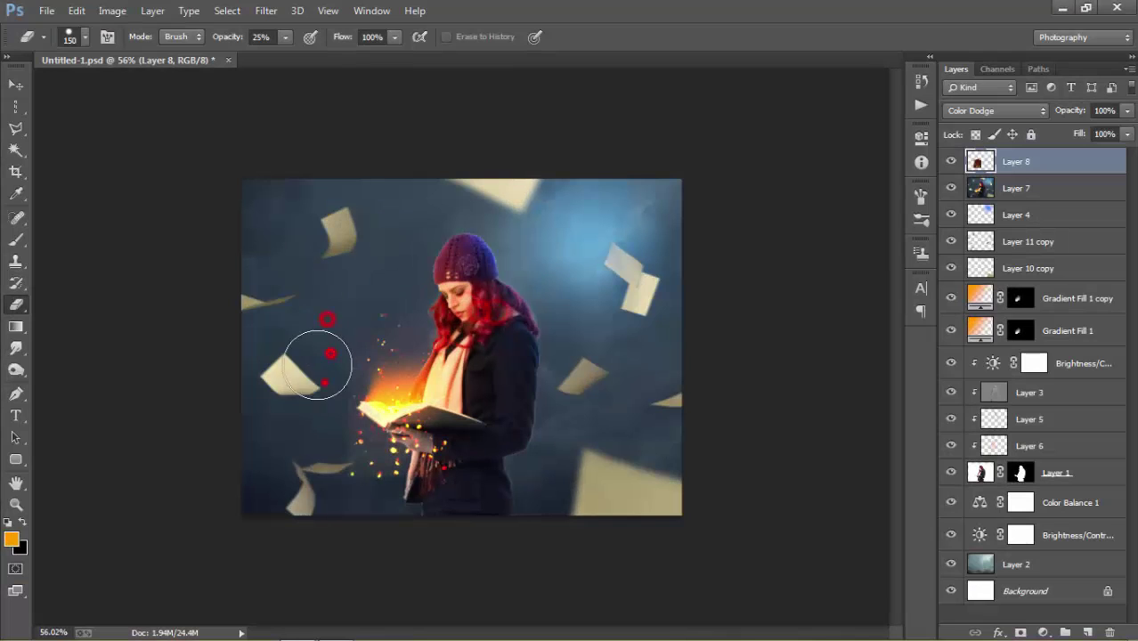
mouse_move(305, 355)
left_mouse_down()
mouse_move(322, 356)
mouse_move(369, 491)
mouse_move(398, 481)
mouse_move(304, 414)
mouse_move(438, 304)
mouse_move(500, 374)
left_mouse_up()
left_click_drag(227, 37, 294, 36)
key("bracketleft")
key("bracketleft")
key("bracketleft")
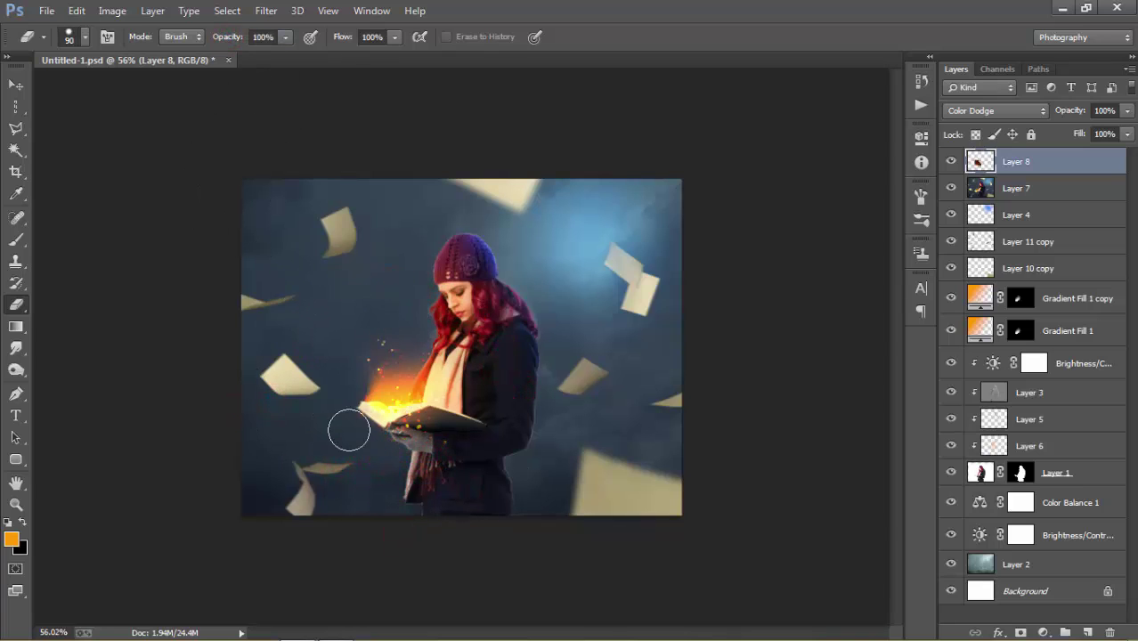
mouse_move(347, 424)
left_mouse_down()
mouse_move(398, 462)
mouse_move(411, 434)
left_mouse_up()
right_click(357, 425)
Close the brush settings and open the Filter menu for the stamped Layer 9
left_click(339, 462)
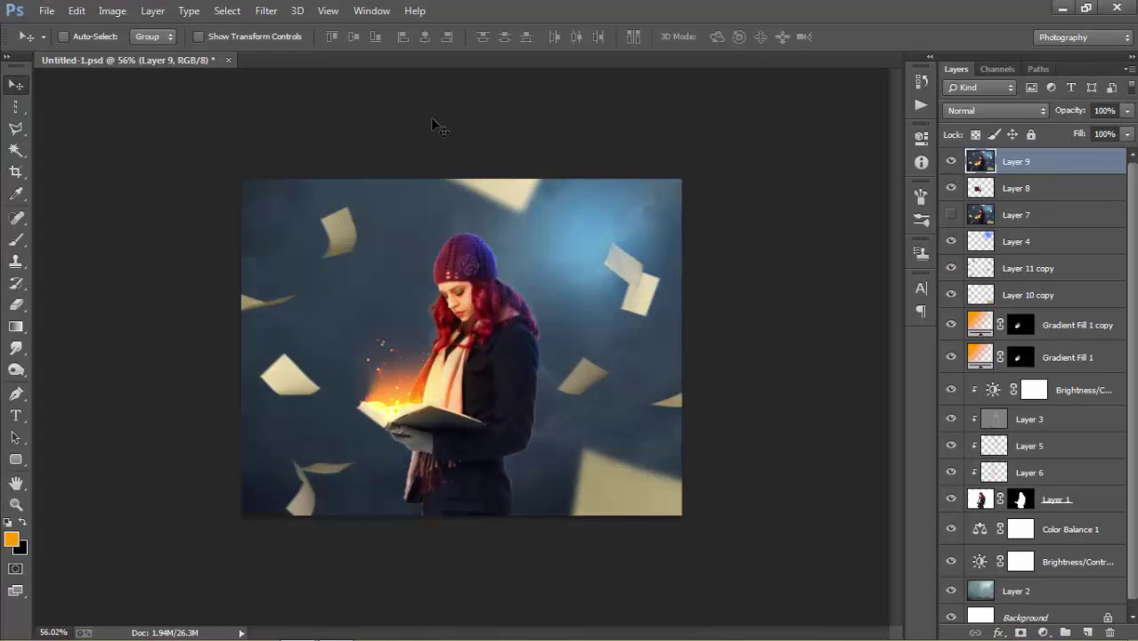
left_click(266, 10)
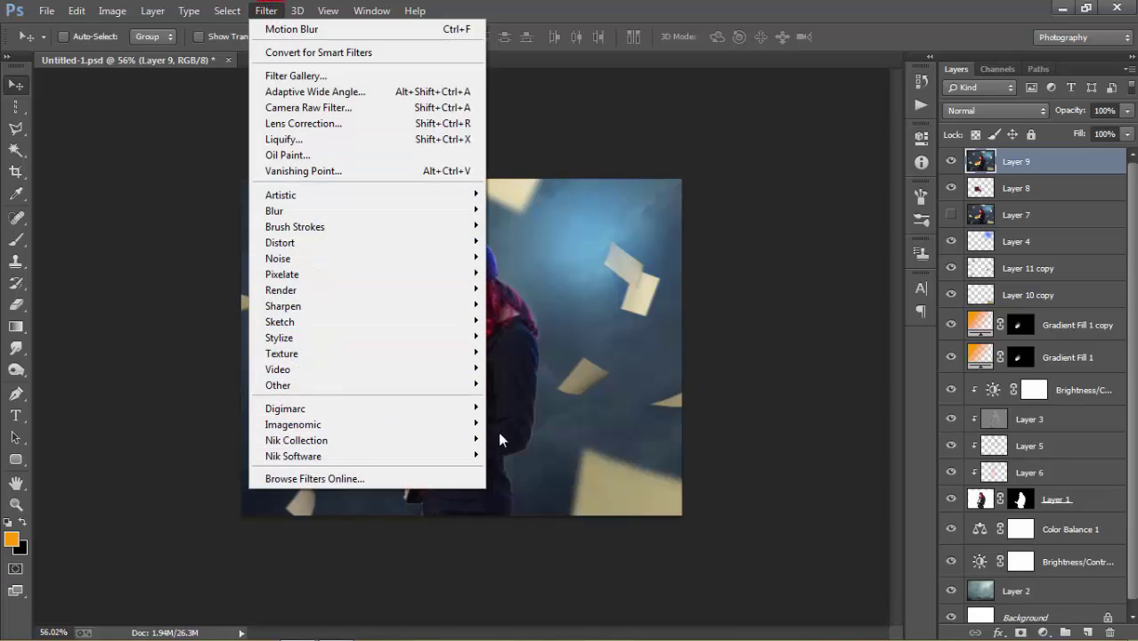
In Color Efex Pro 4, weaken Cross Processing and add Darken/Lighten Center (border −98%, center 14%)
mouse_move(374, 440)
left_click(502, 439)
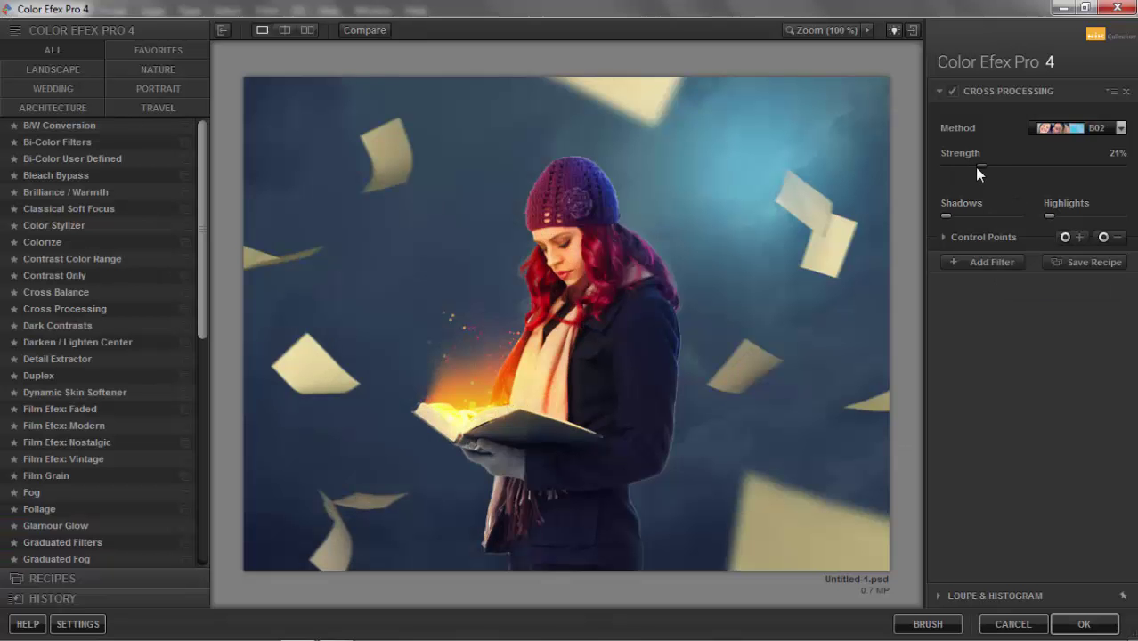
left_click_drag(977, 169, 987, 167)
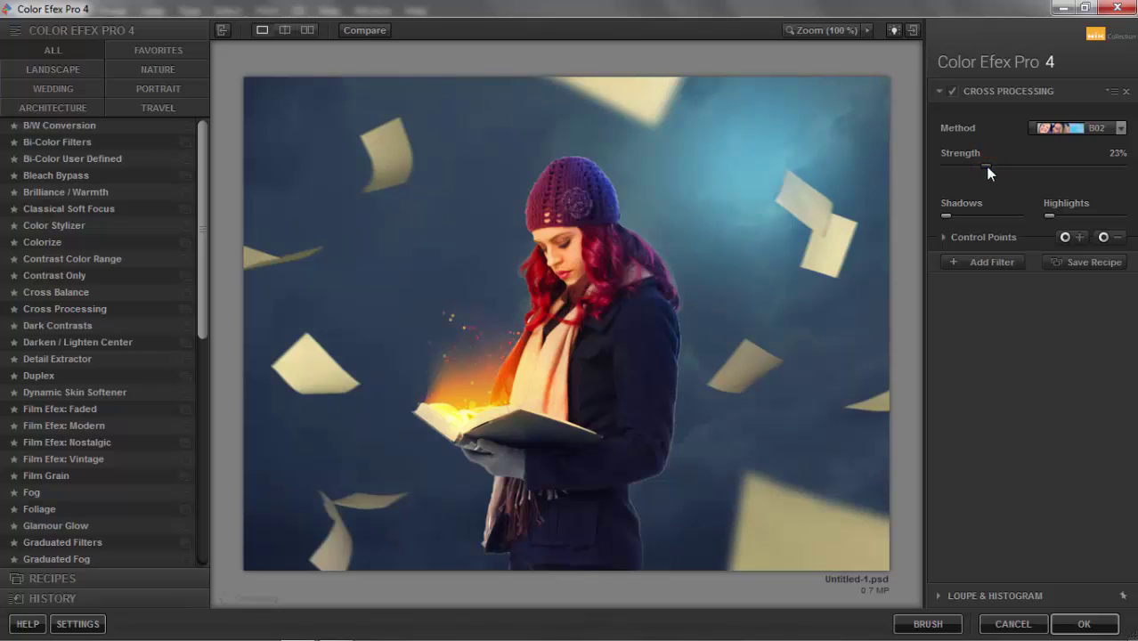
left_click(995, 260)
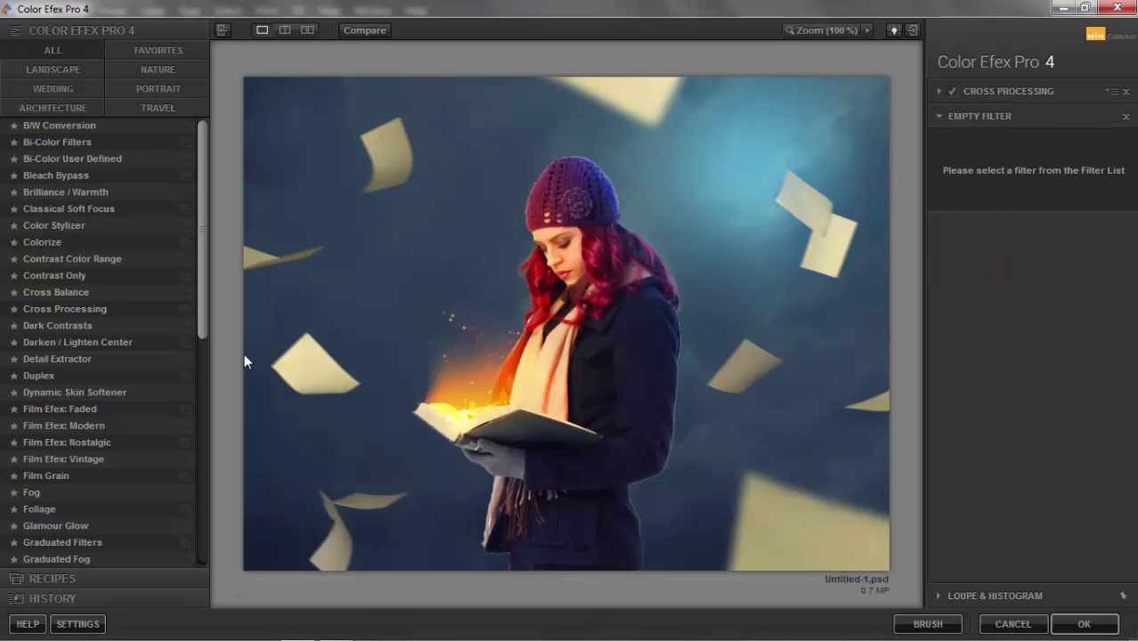
left_click(113, 350)
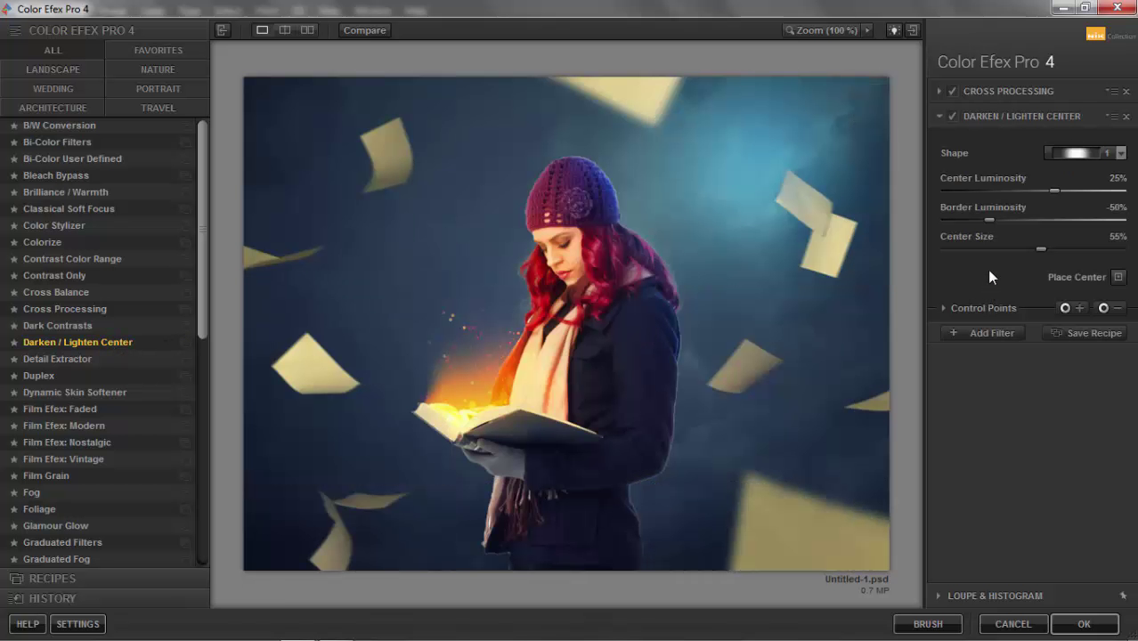
left_click_drag(989, 220, 946, 221)
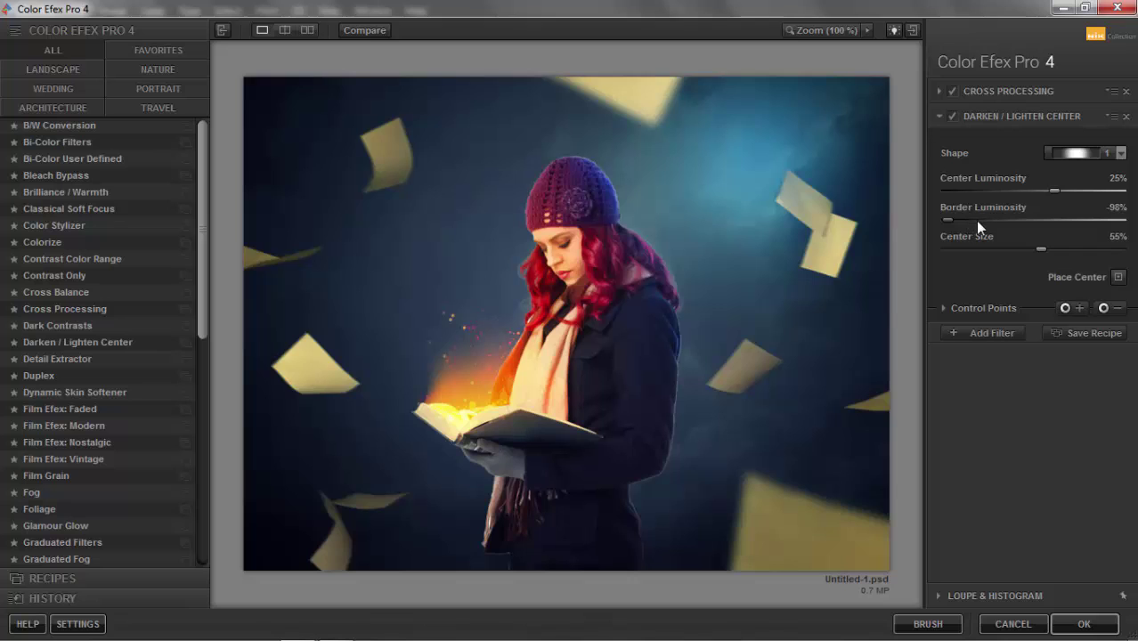
left_click(1047, 194)
left_click(971, 336)
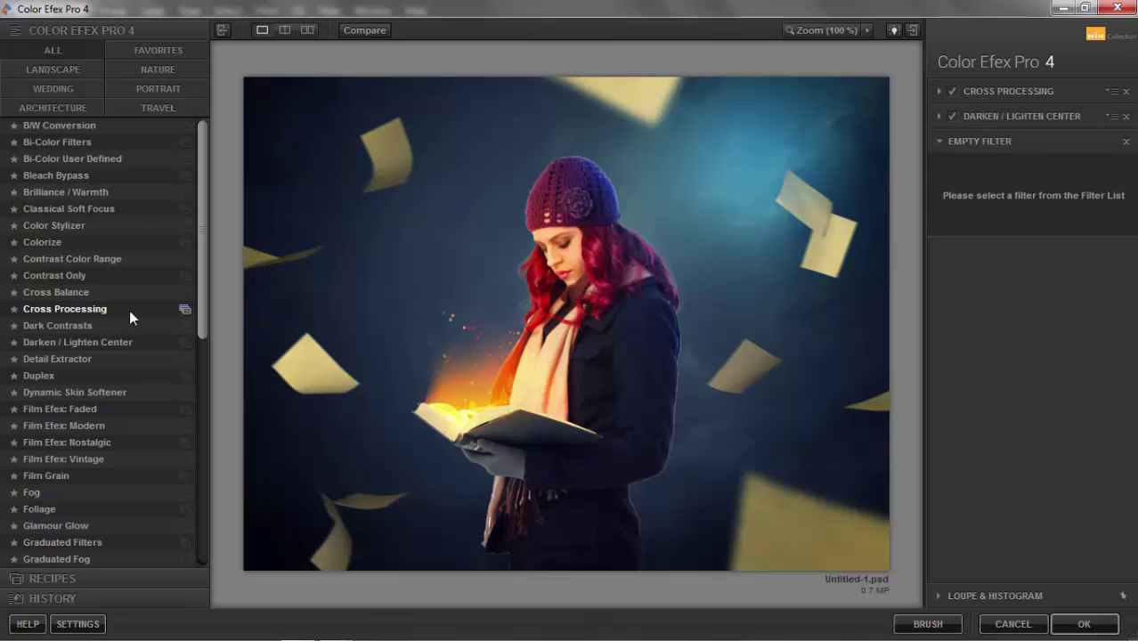
Stack two Dynamic Skin Softener filters and apply the grade to Layer 9 with OK
left_click(93, 394)
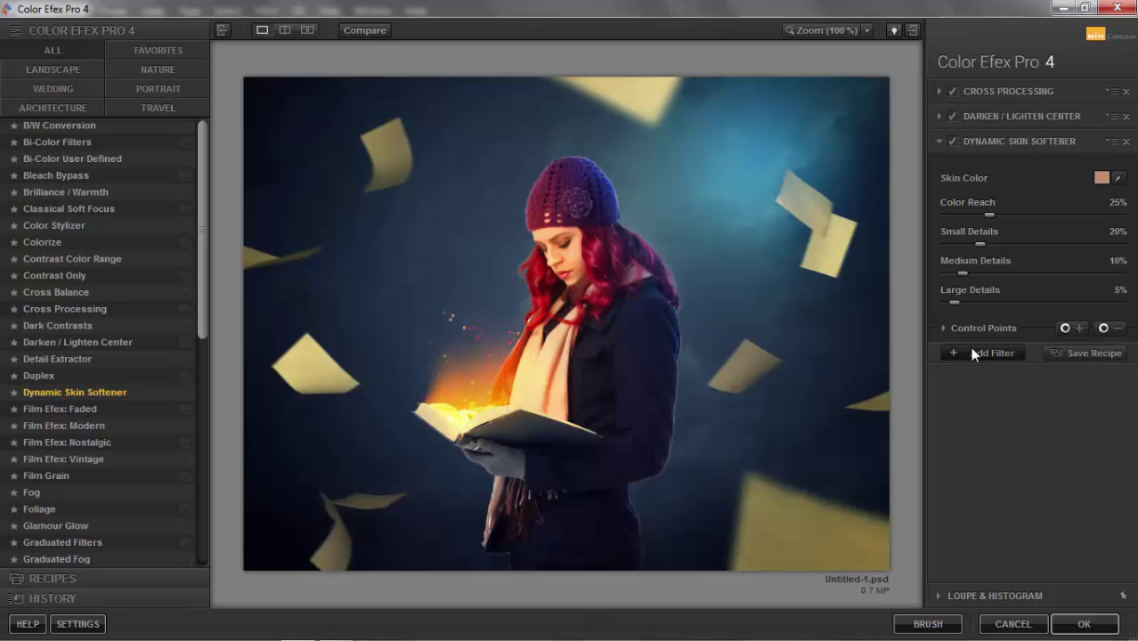
left_click(972, 354)
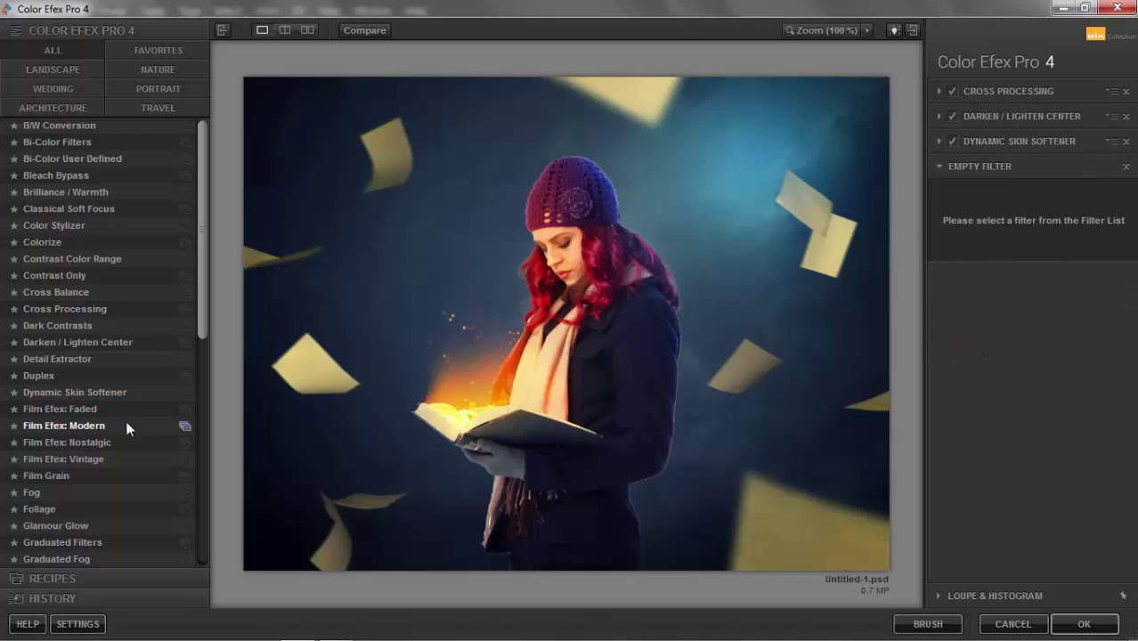
left_click(128, 391)
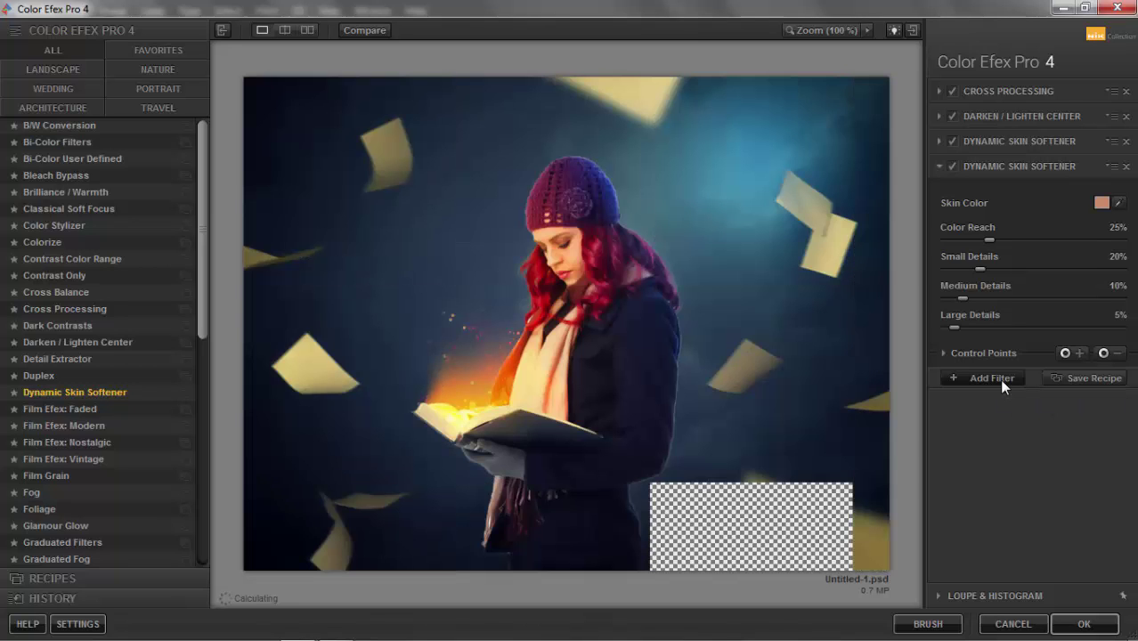
left_click(997, 378)
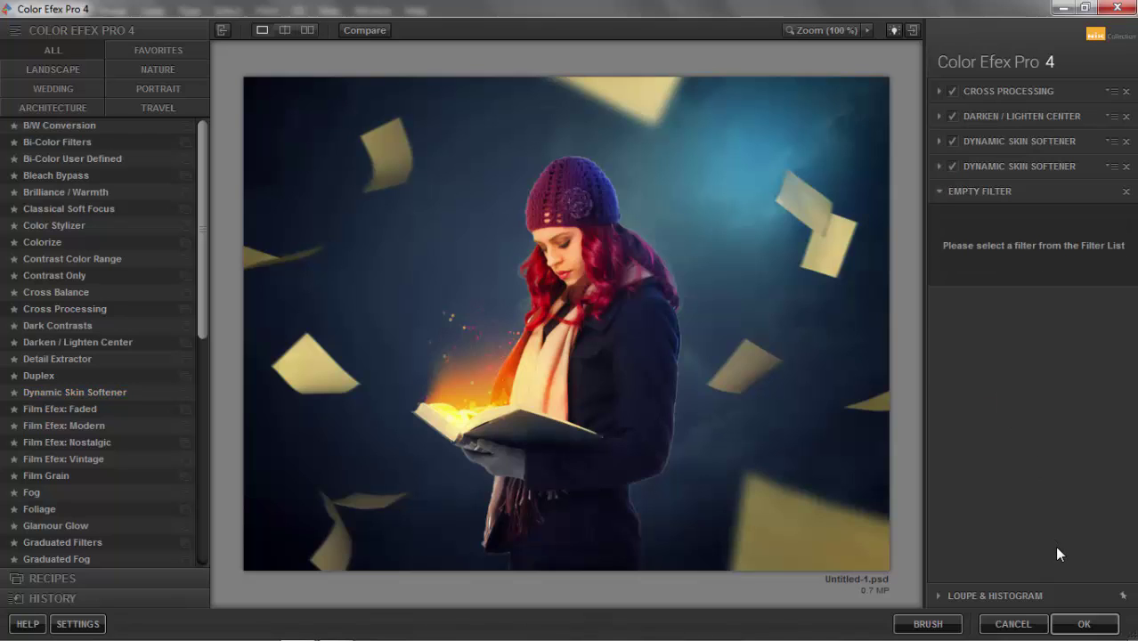
left_click(1082, 622)
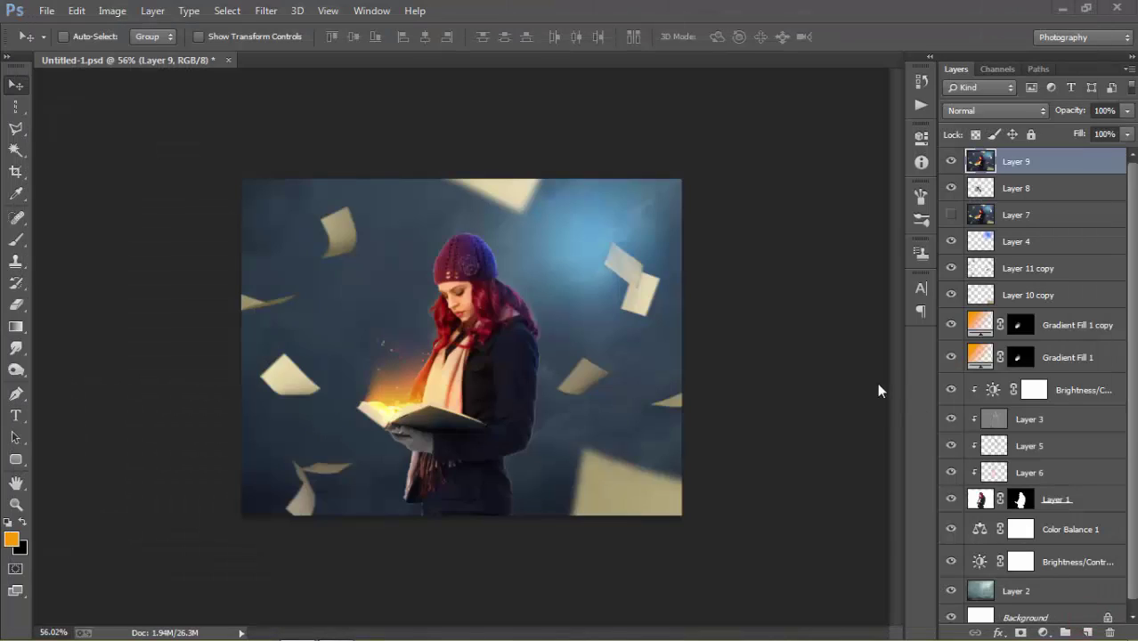